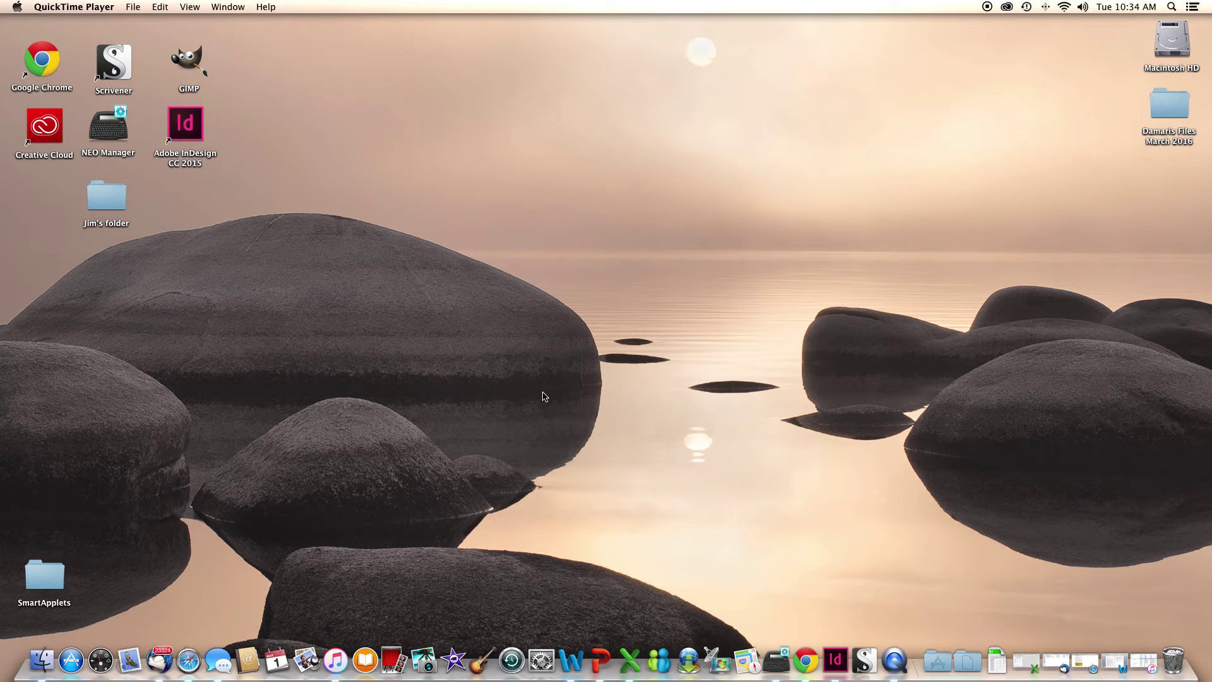
Launch Scrivener and choose the Fiction > Novel project template.
double_click(111, 74)
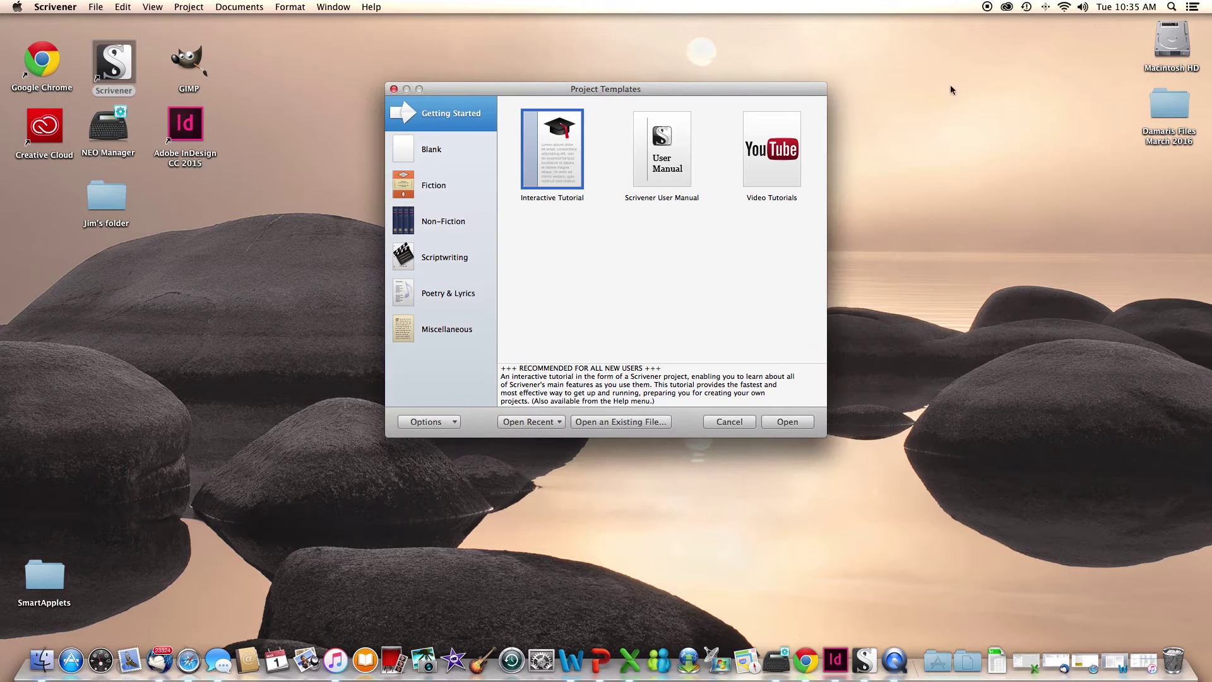
drag(677, 91, 733, 122)
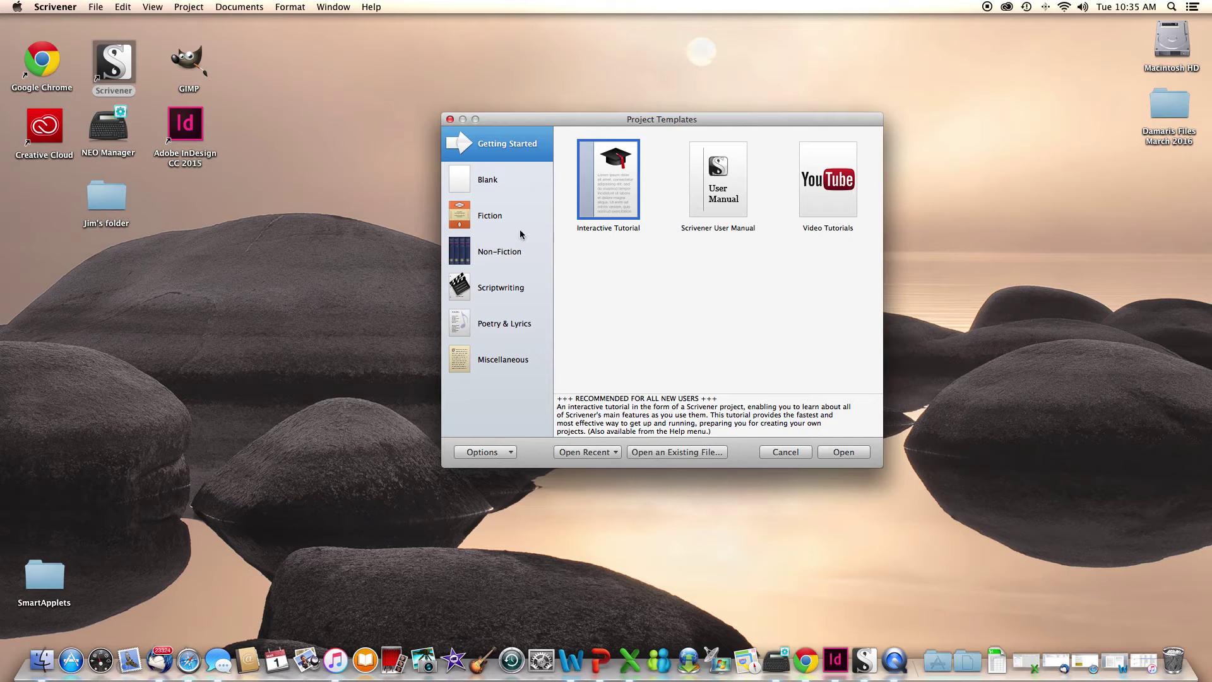
click(491, 218)
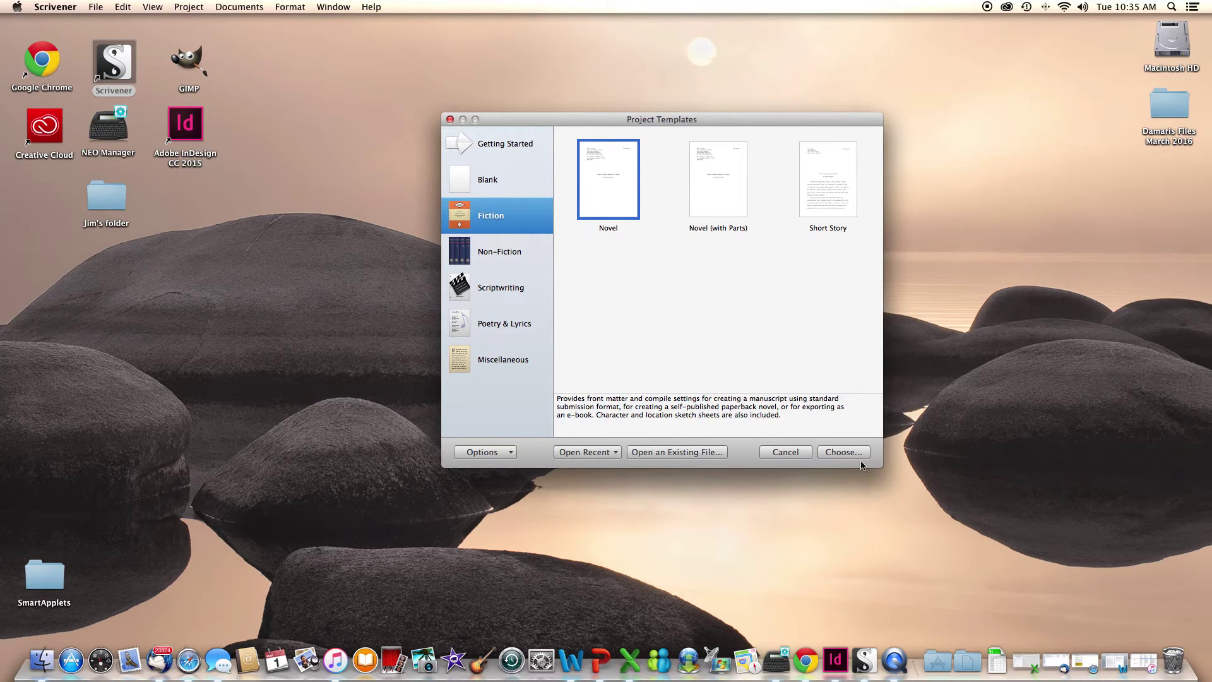
key(Return)
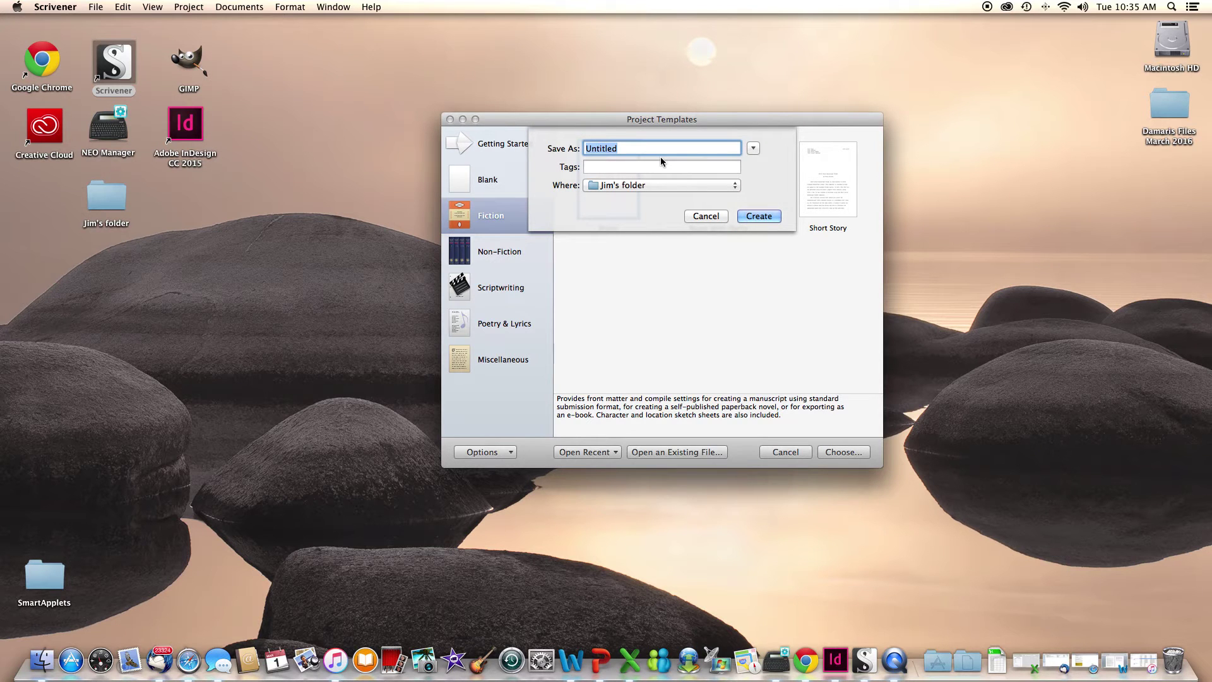
text(Challenge_)
Name the project 'Challenge' and create it, replacing the existing Challenge project.
key(BackSpace)
key(BackSpace)
key(BackSpace)
key(BackSpace)
key(BackSpace)
key(BackSpace)
key(BackSpace)
key(BackSpace)
key(BackSpace)
key(BackSpace)
text(C)
key(BackSpace)
text(Challenge)
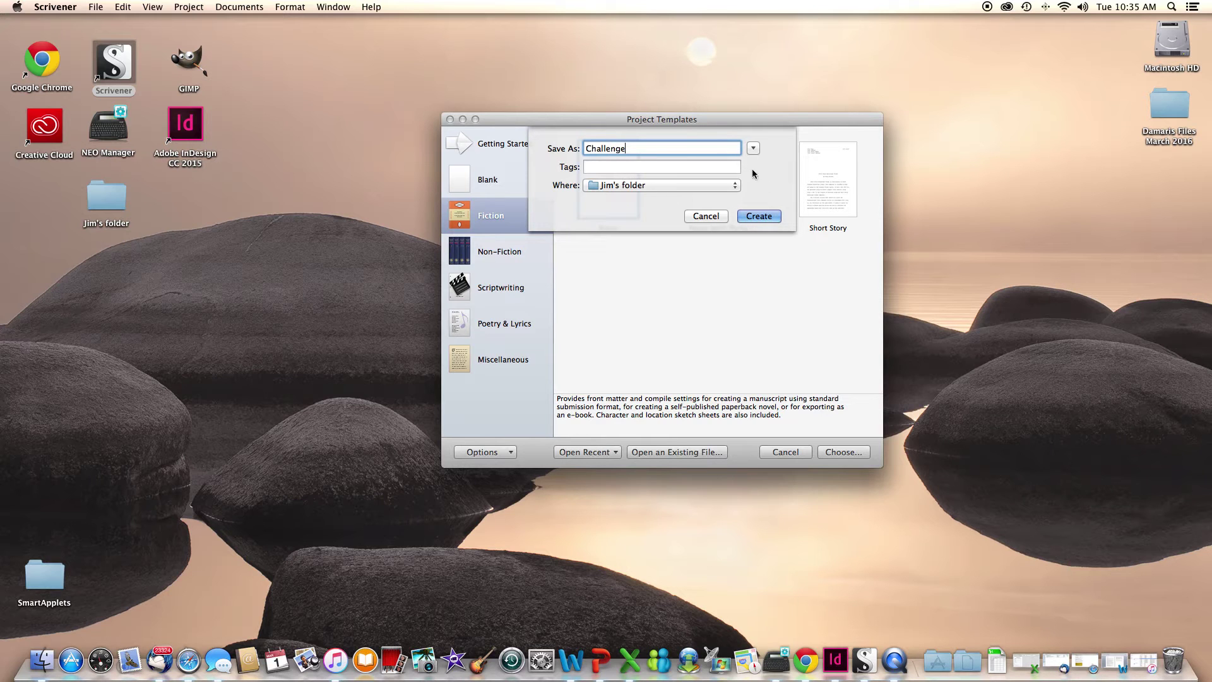
click(755, 216)
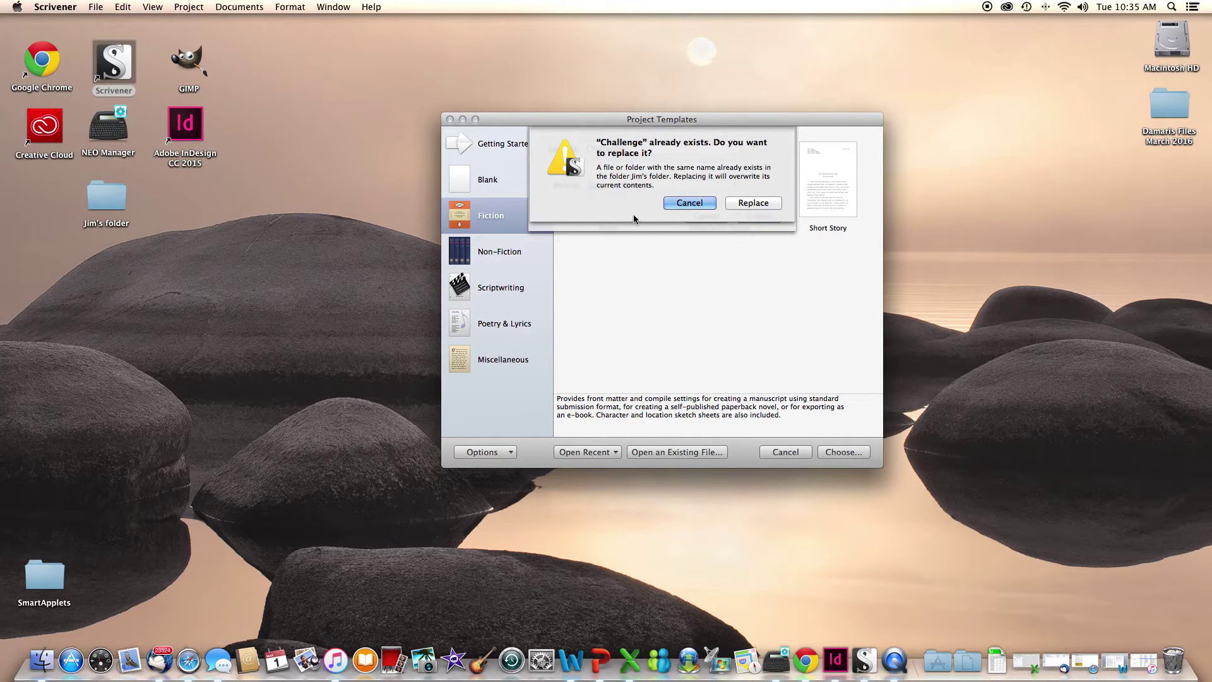
click(753, 203)
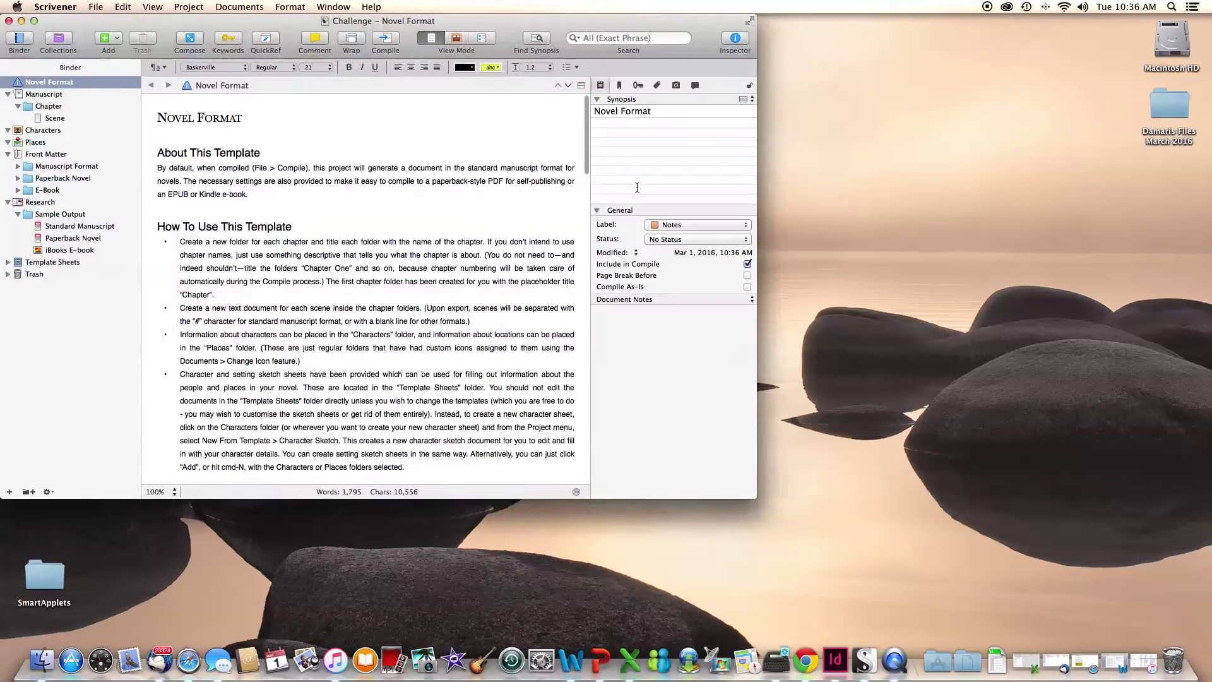
Make the Challenge window full screen, review Novel Format, and toggle the Inspector off and on.
click(752, 21)
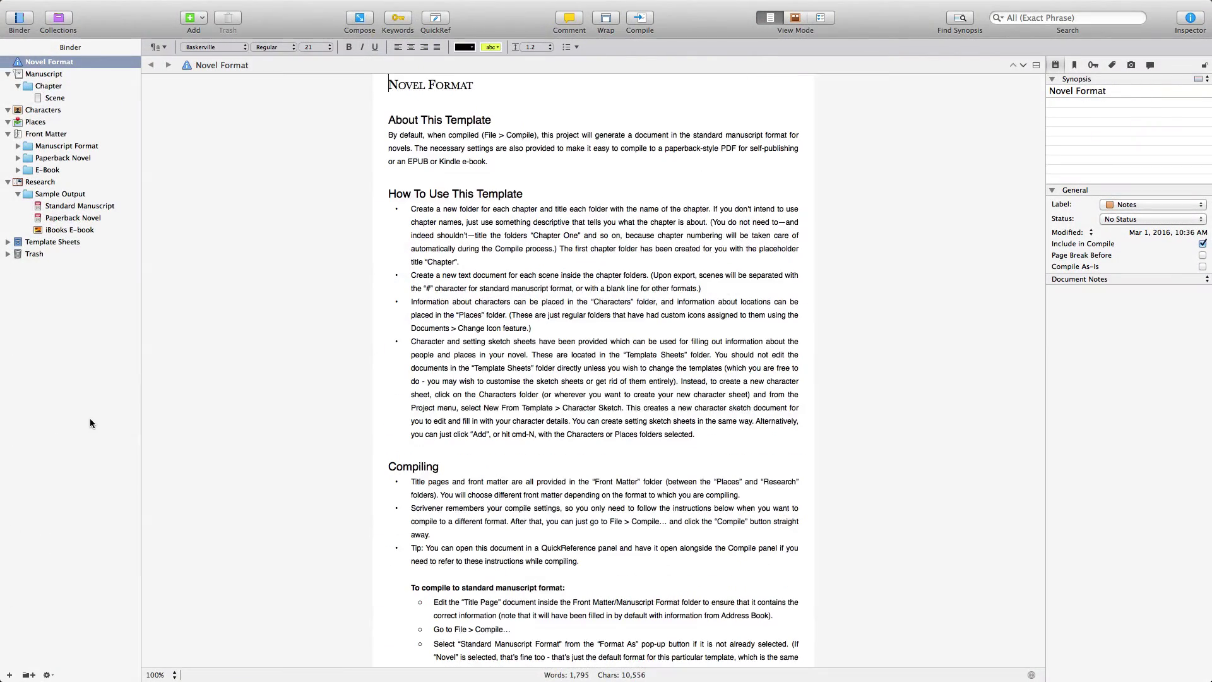
scroll(172, 411, down, 1)
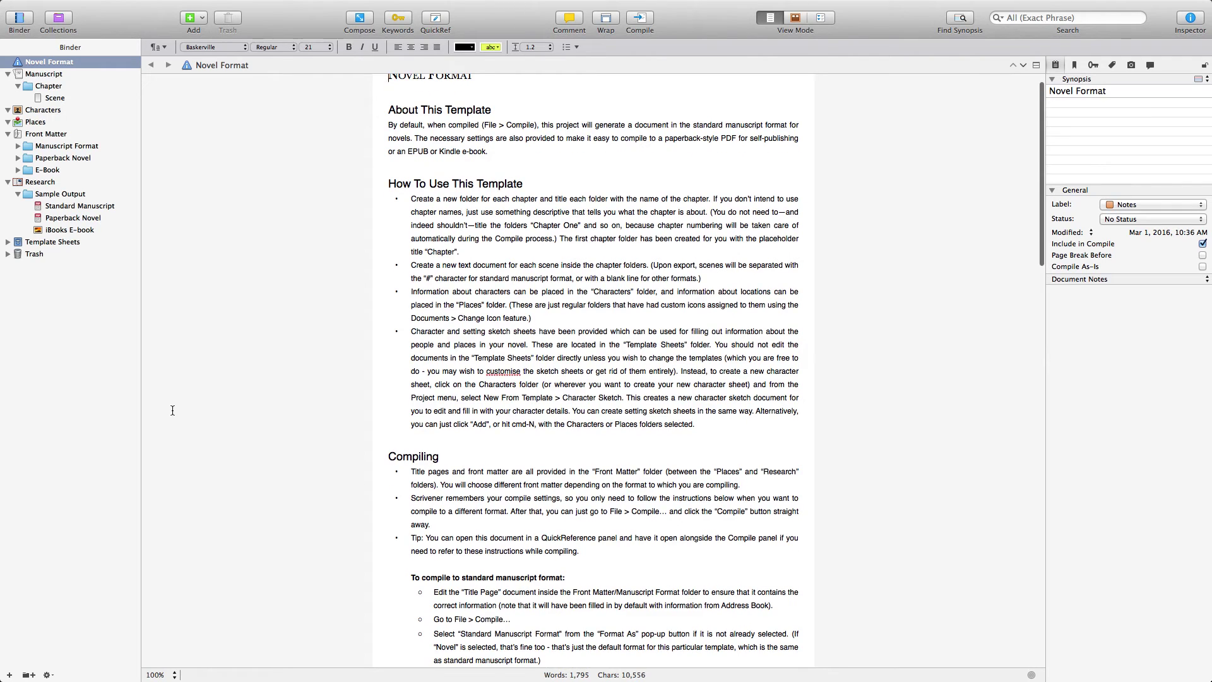
scroll(172, 410, up, 2)
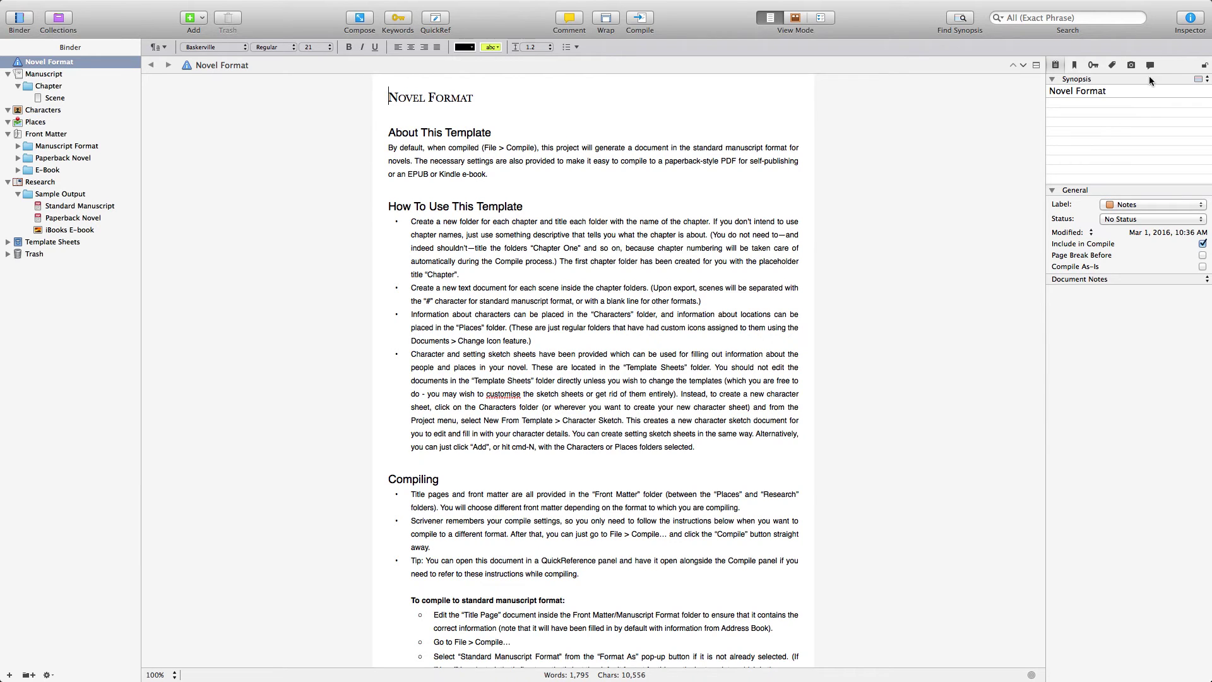
click(1195, 26)
click(1195, 26)
Browse the Binder: collapse and re-expand Manuscript, then view the Places and Characters folders.
click(7, 74)
click(7, 75)
click(42, 113)
click(37, 121)
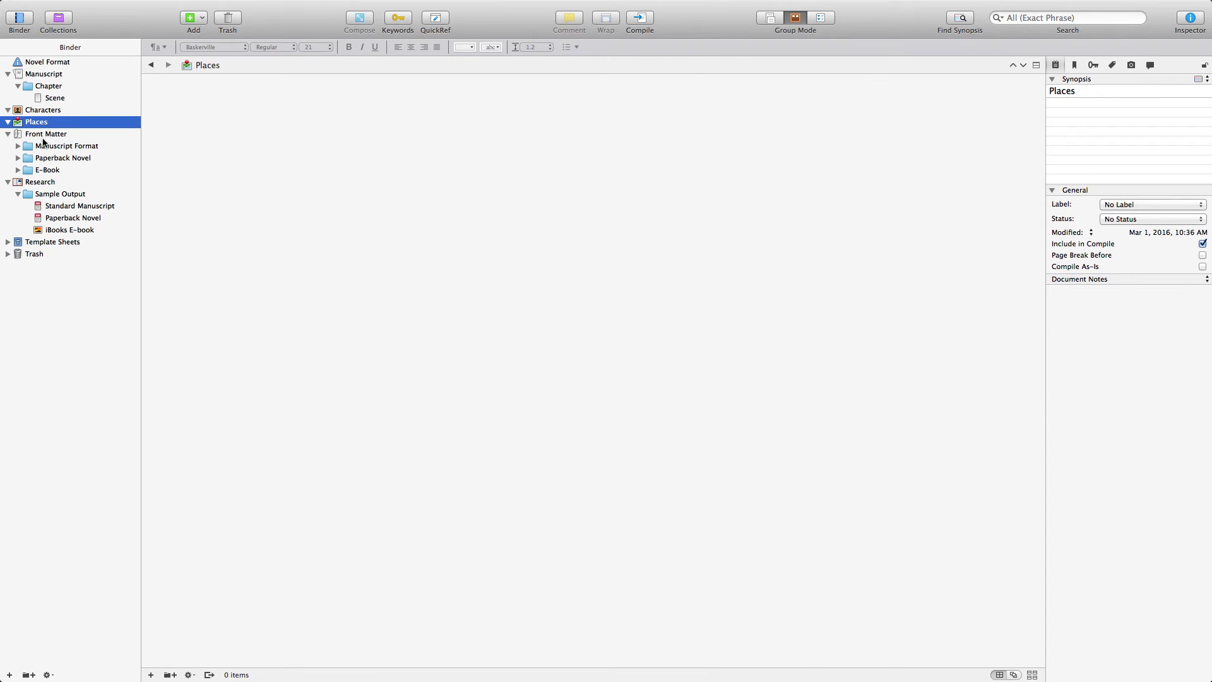
click(43, 112)
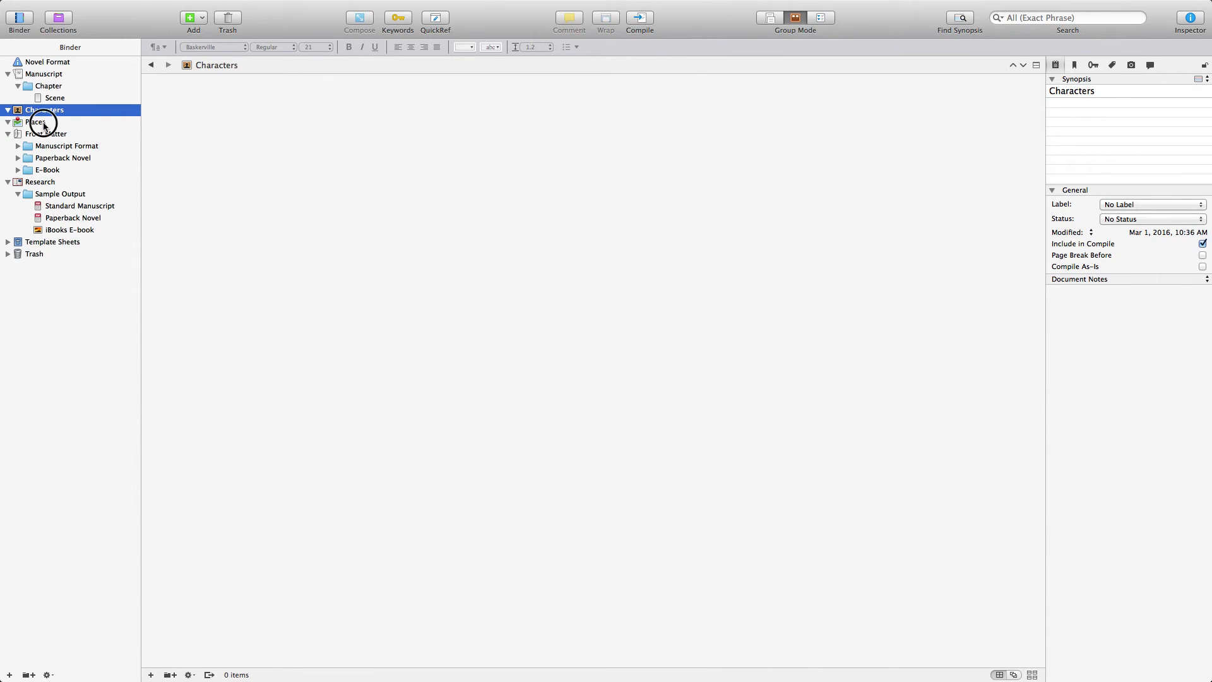
click(44, 123)
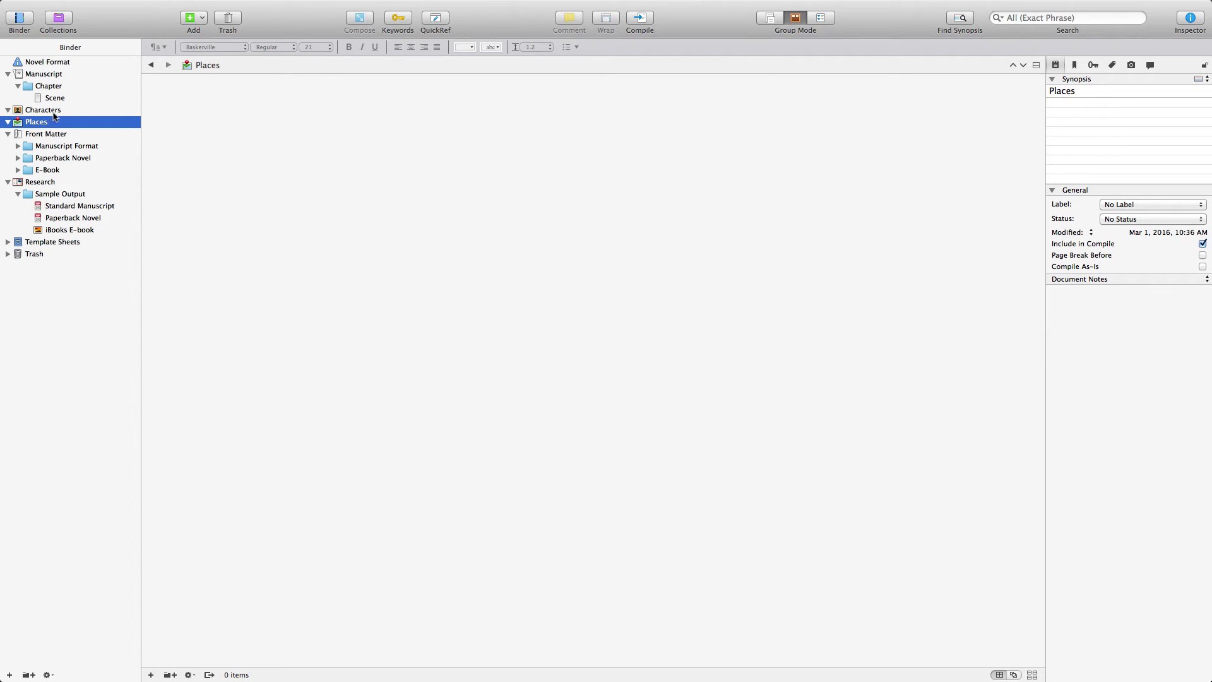
Retitle the Research folder as 'Series Bible' and collapse its Sample Output folder.
click(49, 184)
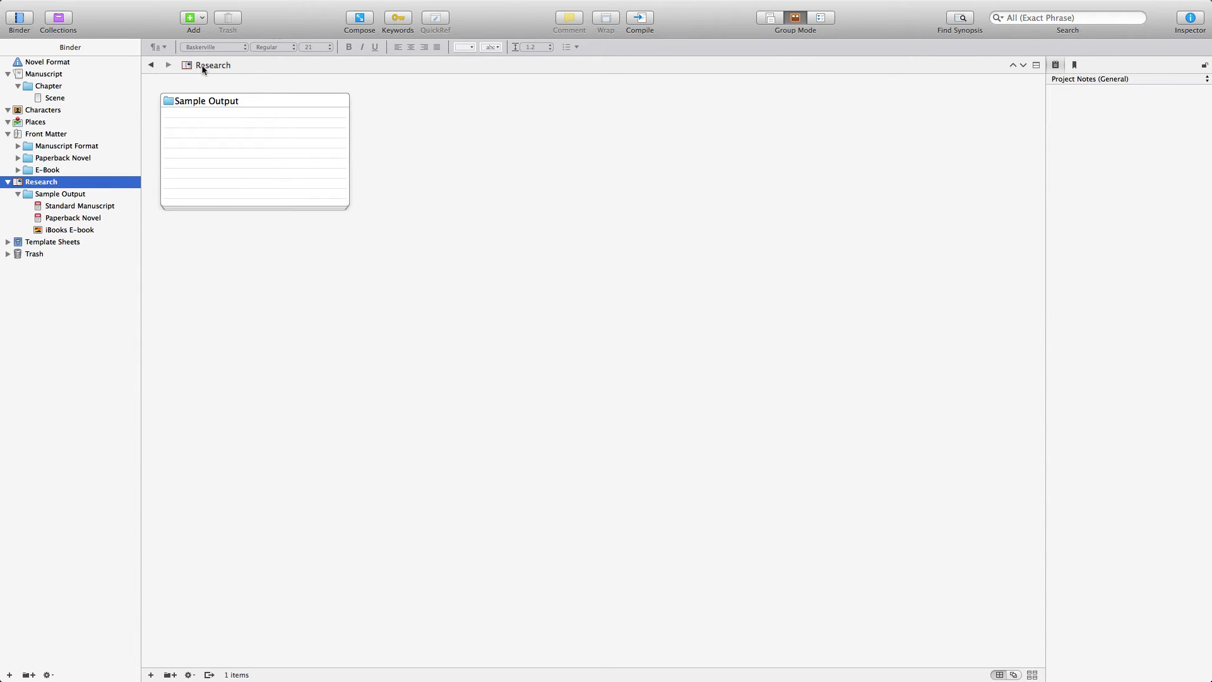
click(225, 69)
drag(225, 70, 238, 82)
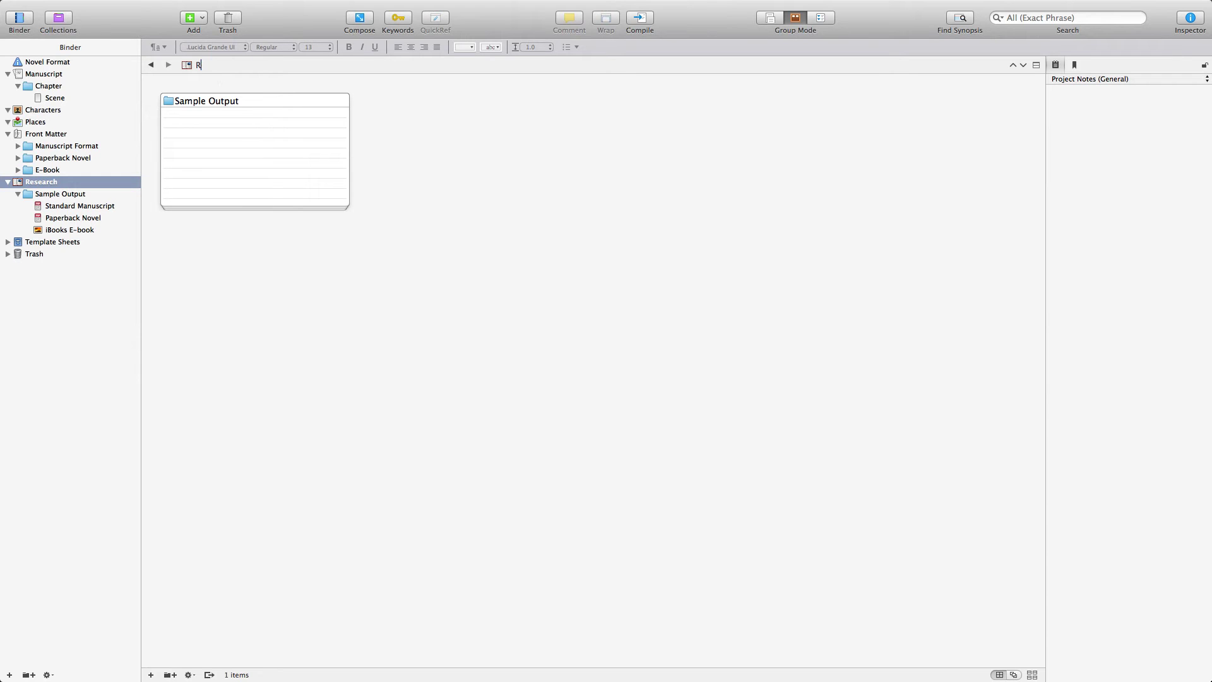
key(BackSpace)
text(Series Bible)
click(50, 194)
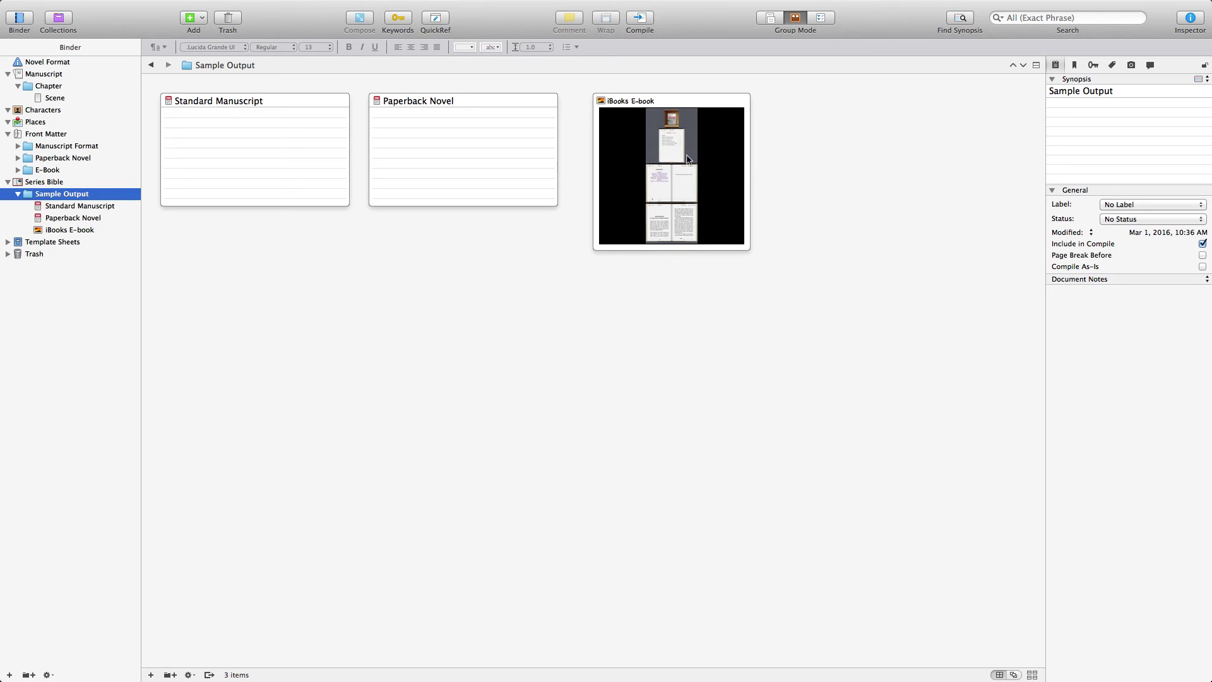
click(18, 194)
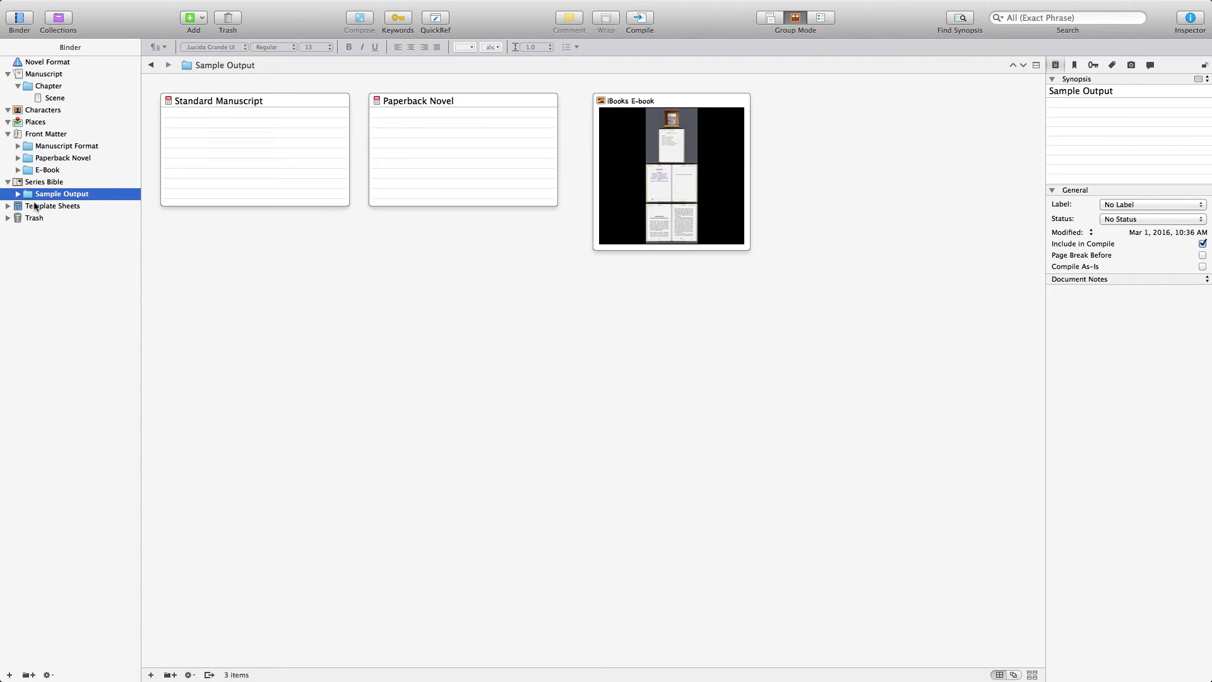
Preview the Character Sketch and Setting Sketch template sheets, then show the Series Bible folder.
click(8, 207)
click(64, 220)
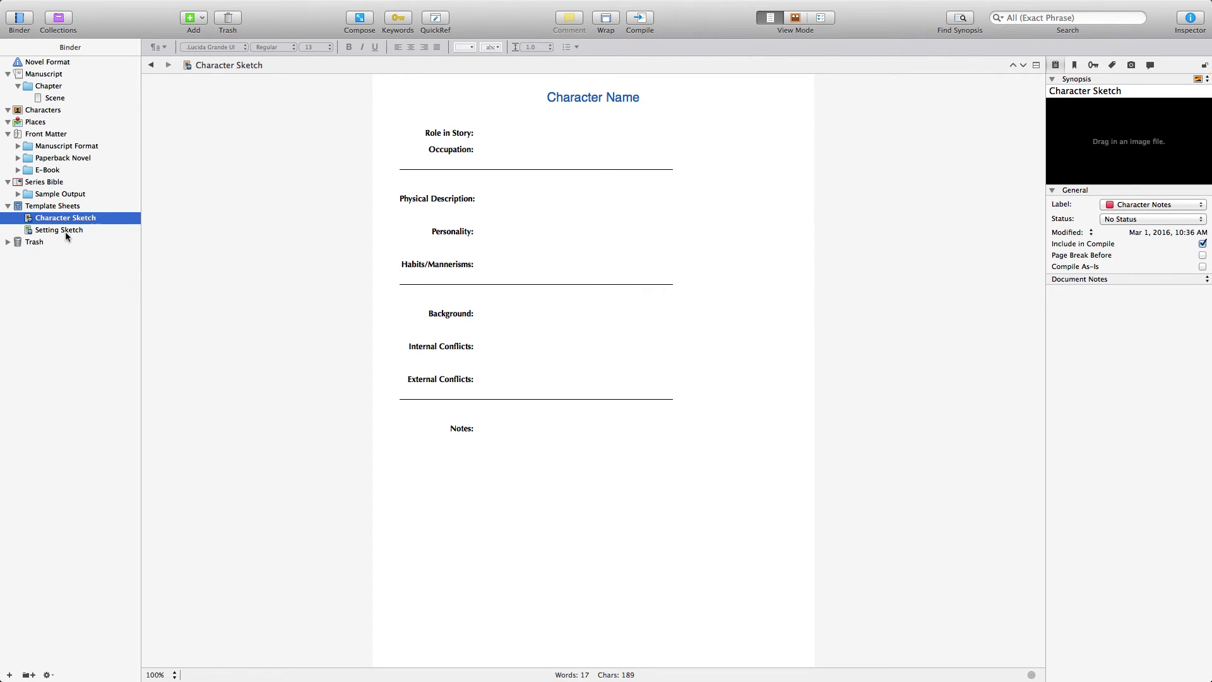
click(66, 233)
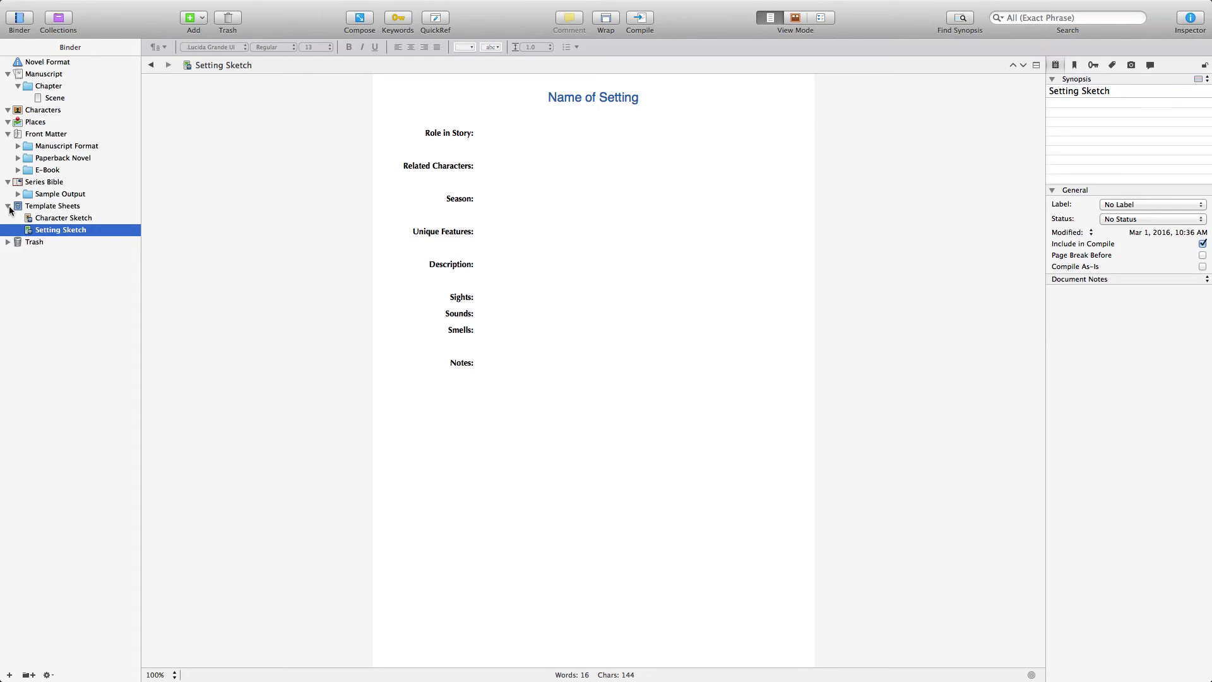
click(55, 219)
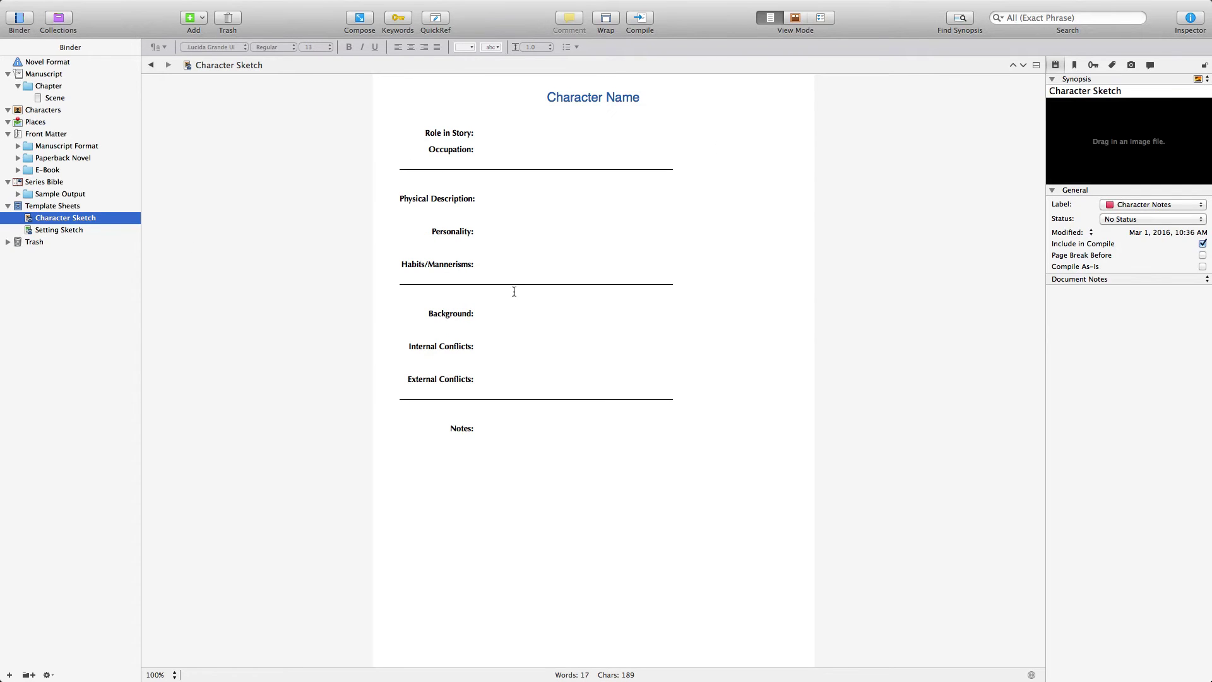
click(8, 206)
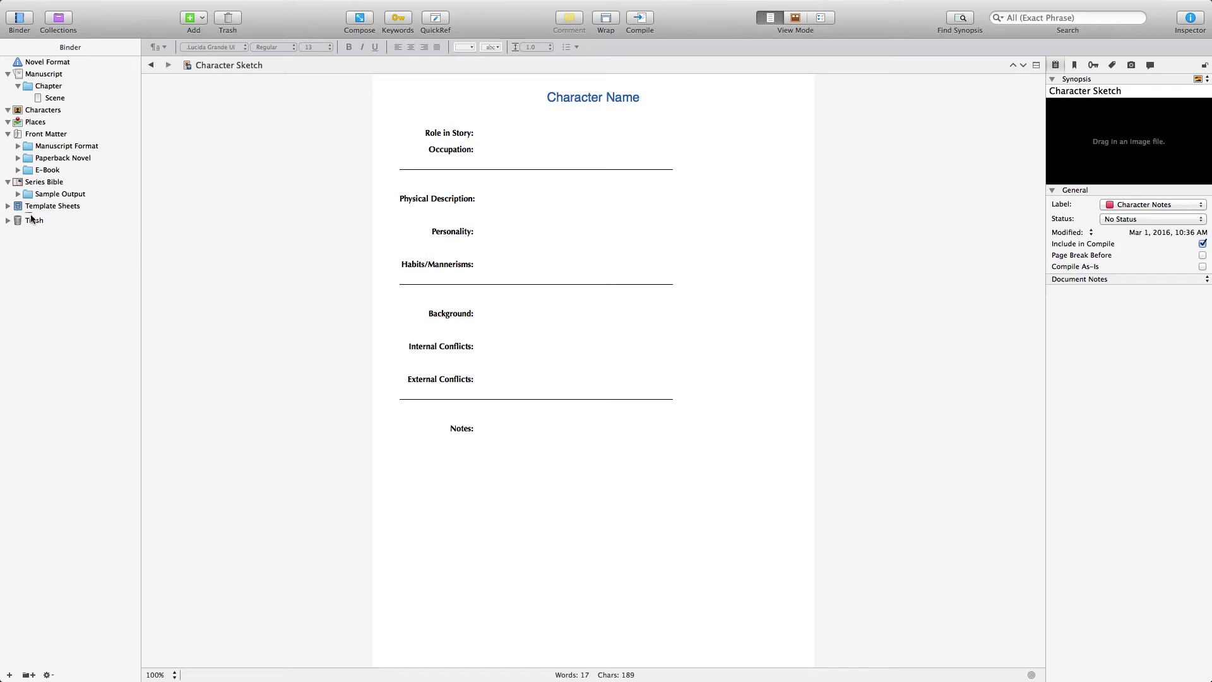
click(42, 183)
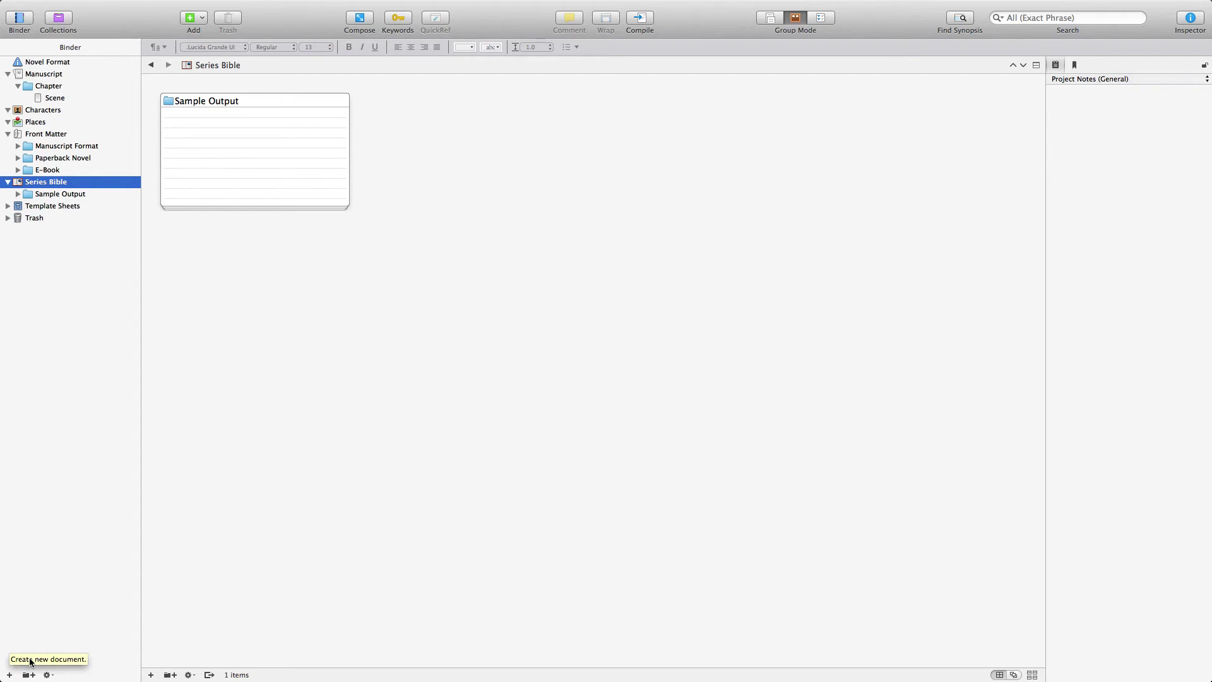
click(28, 675)
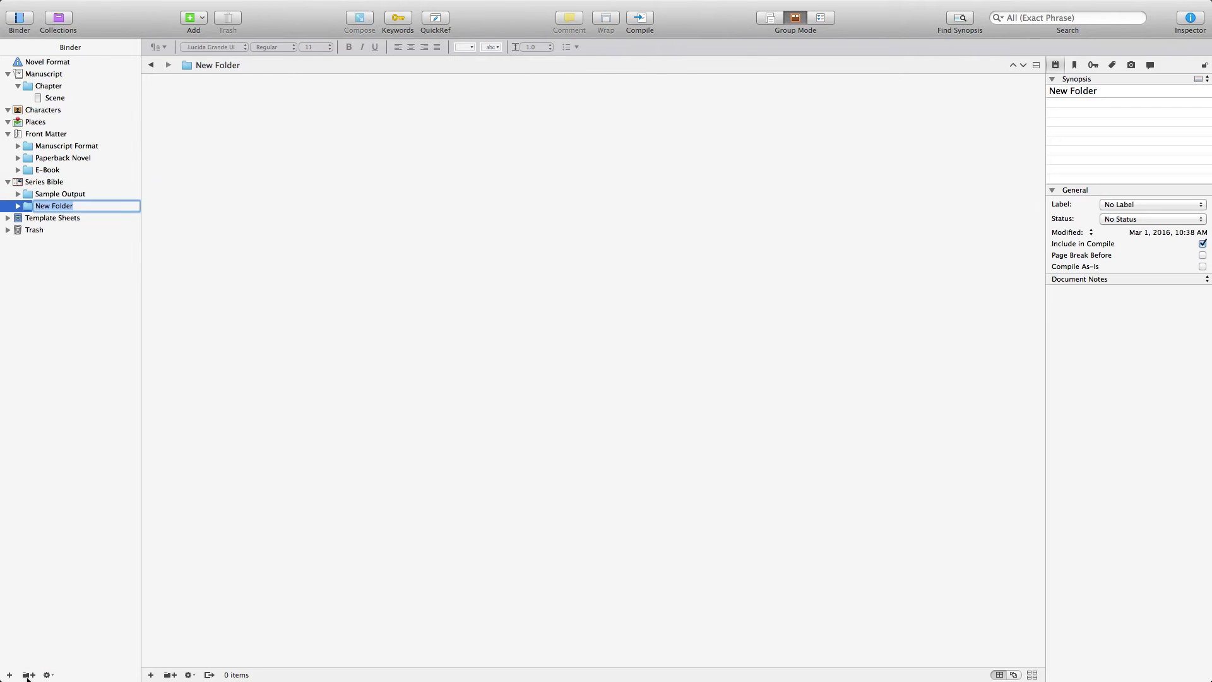
click(28, 675)
double_click(28, 675)
double_click(28, 675)
double_click(28, 675)
double_click(28, 674)
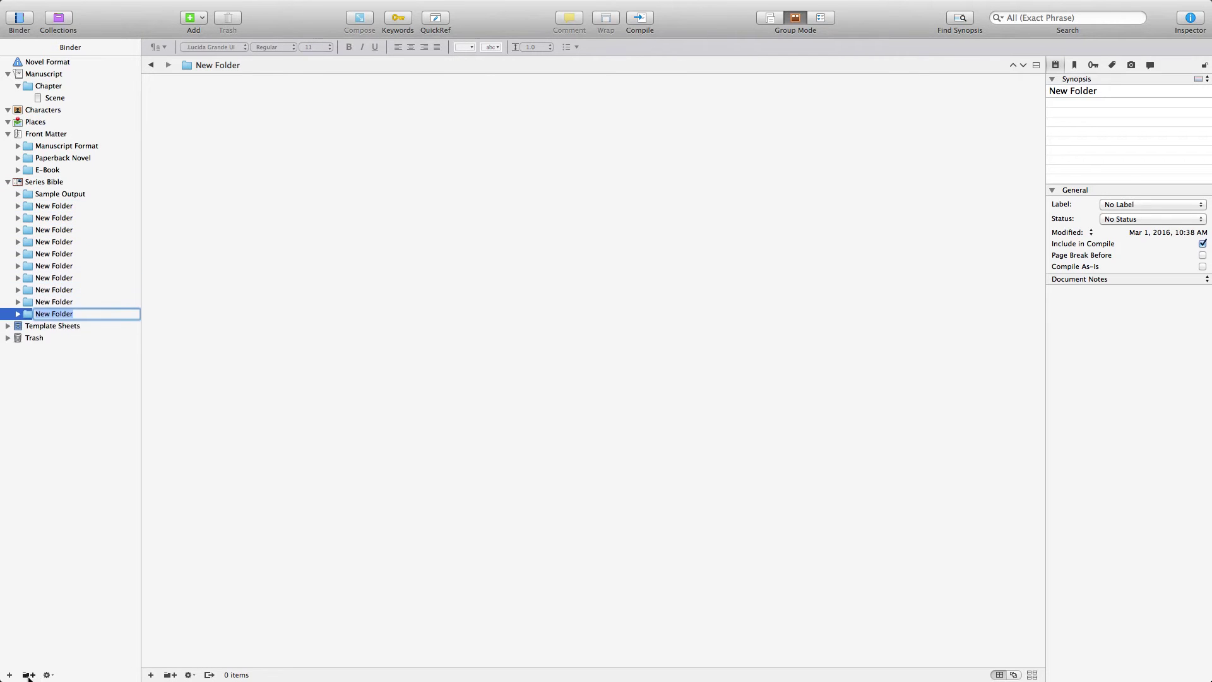
click(27, 675)
click(19, 206)
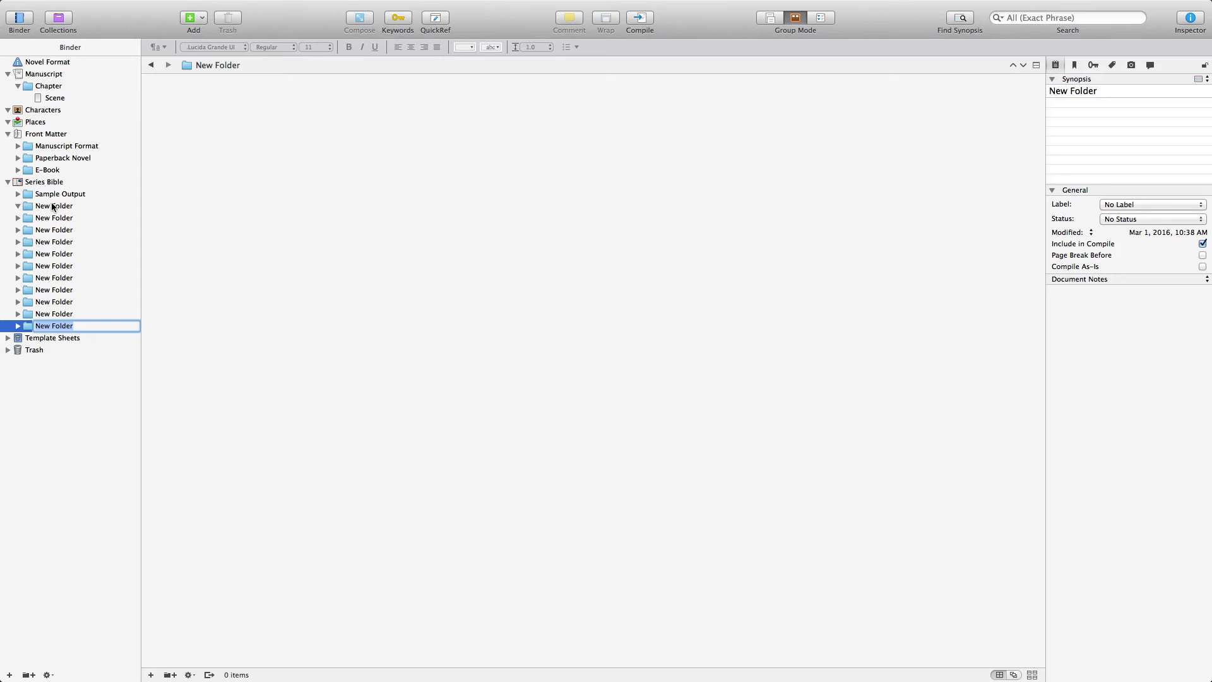
click(17, 207)
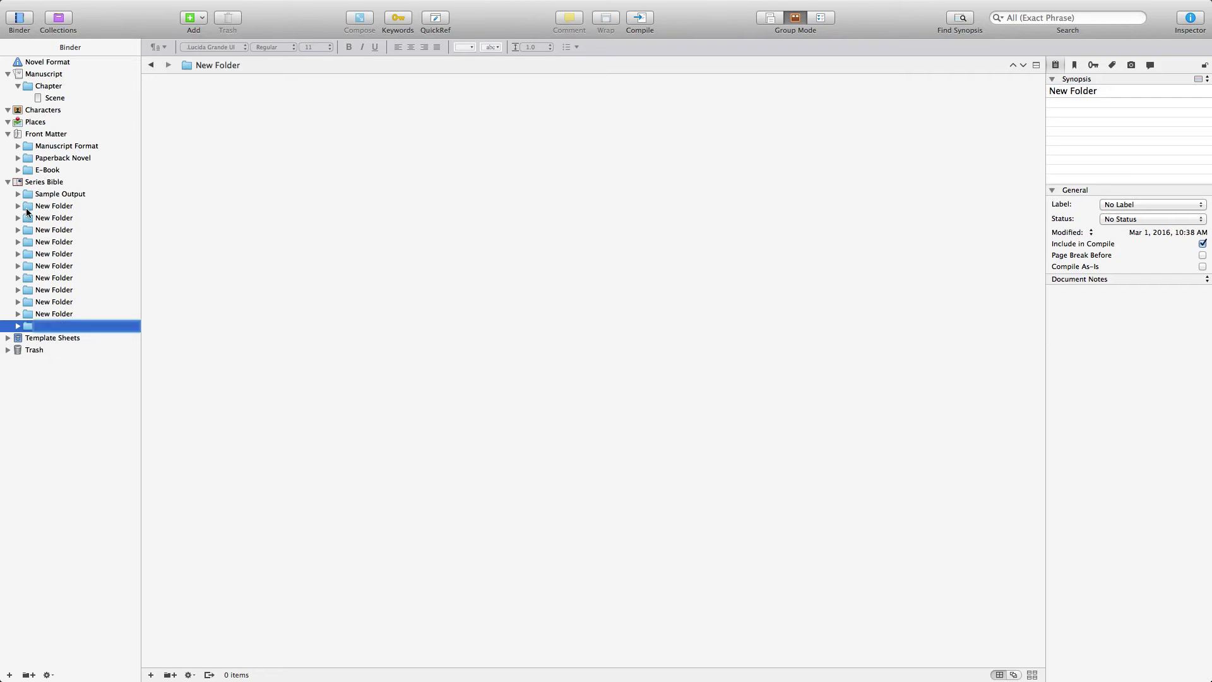
click(68, 207)
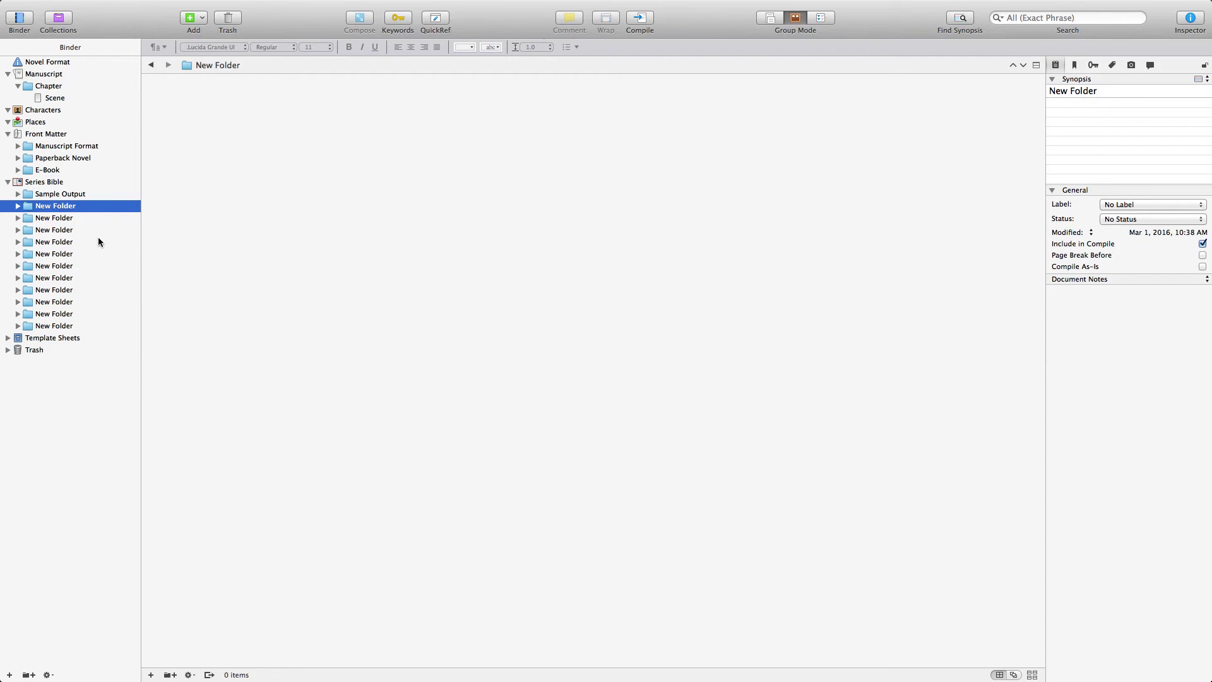
drag(247, 65, 197, 68)
text(Character)
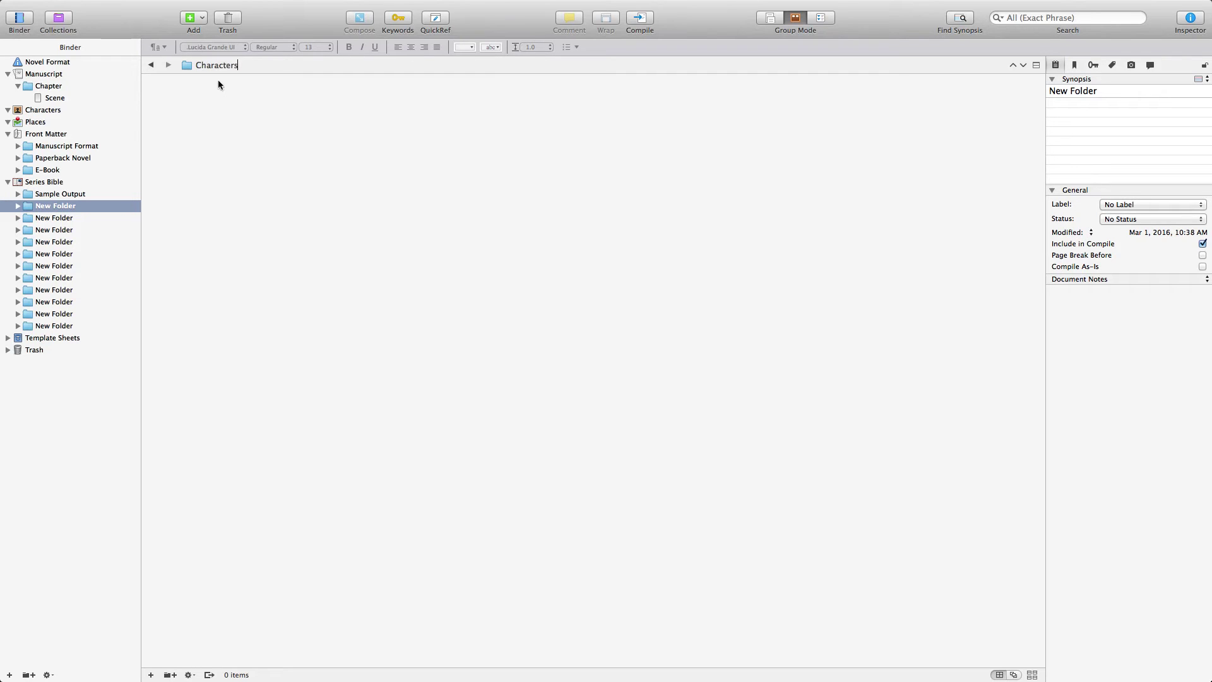
text(s)
key(Return)
click(63, 219)
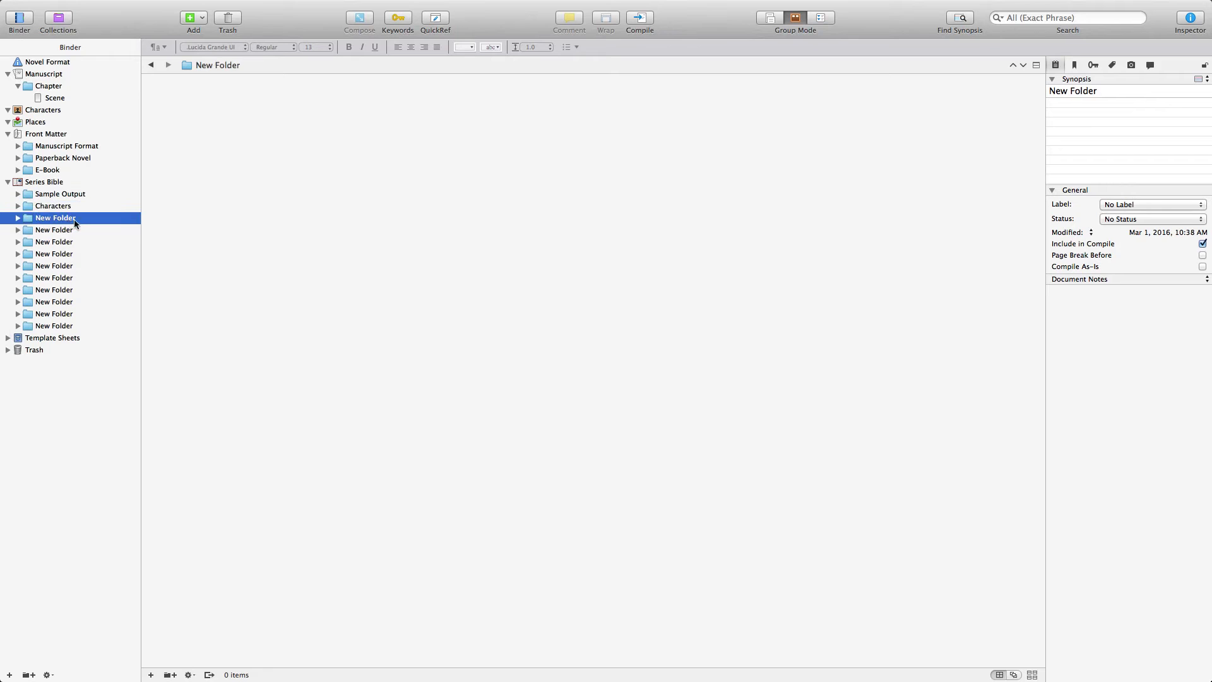
click(77, 219)
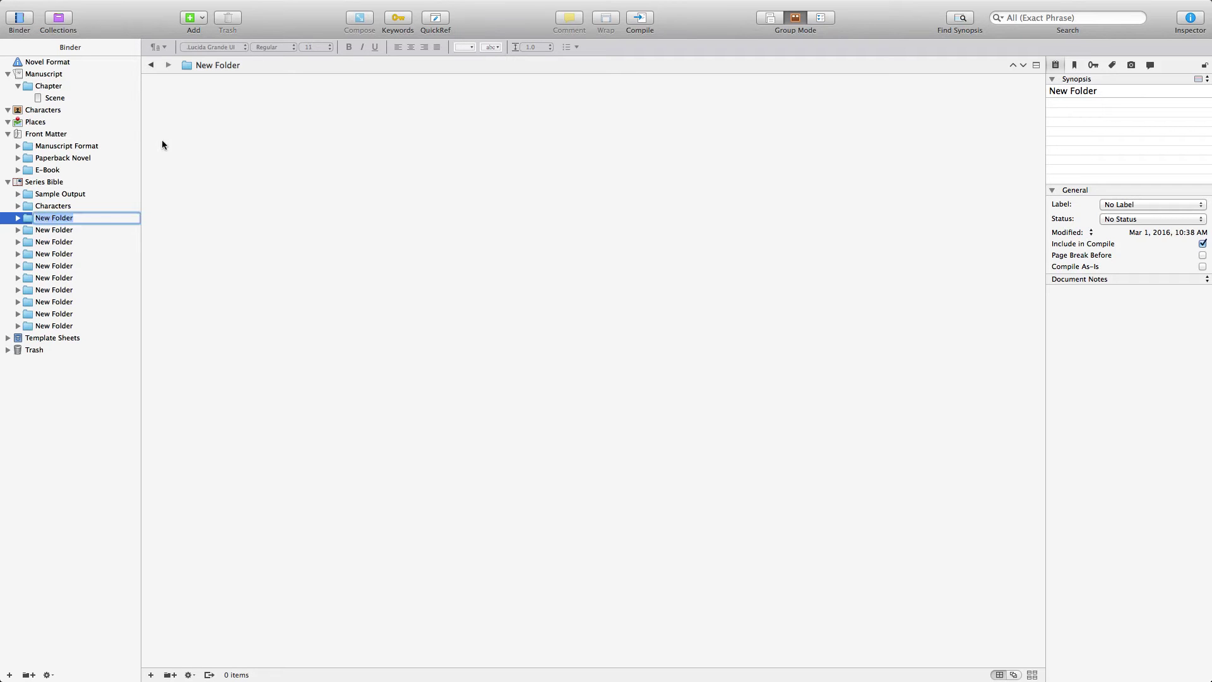
click(63, 232)
click(63, 232)
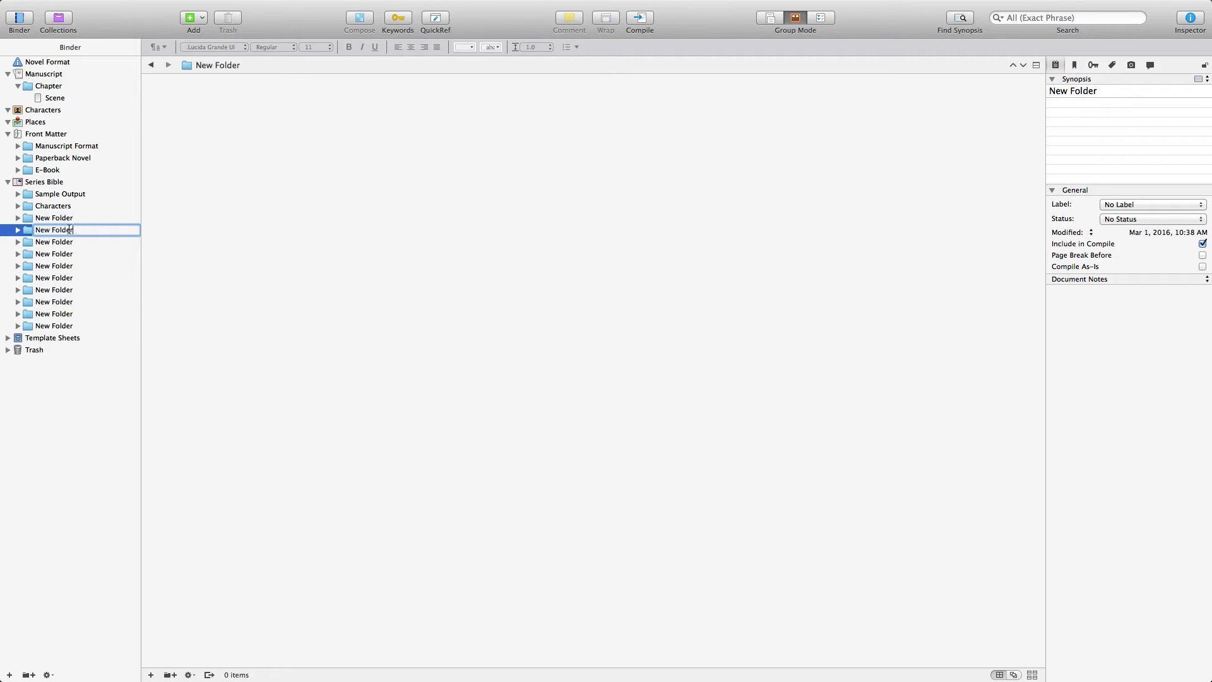
click(66, 217)
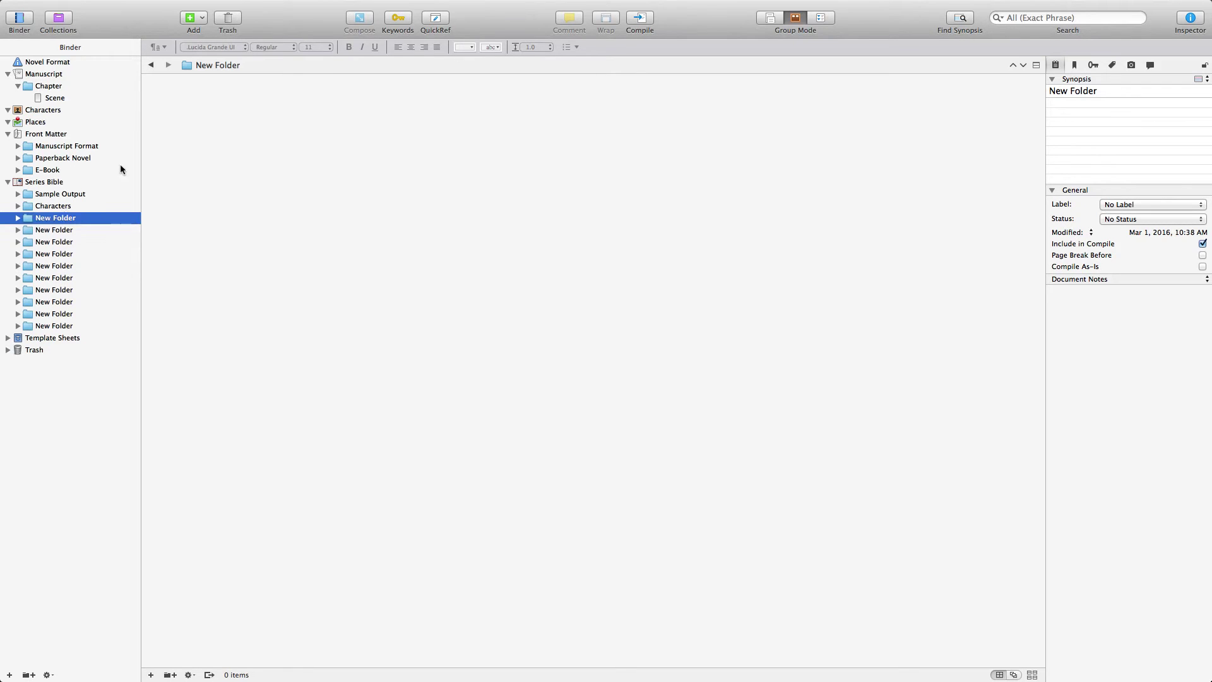
click(243, 65)
drag(243, 65, 195, 65)
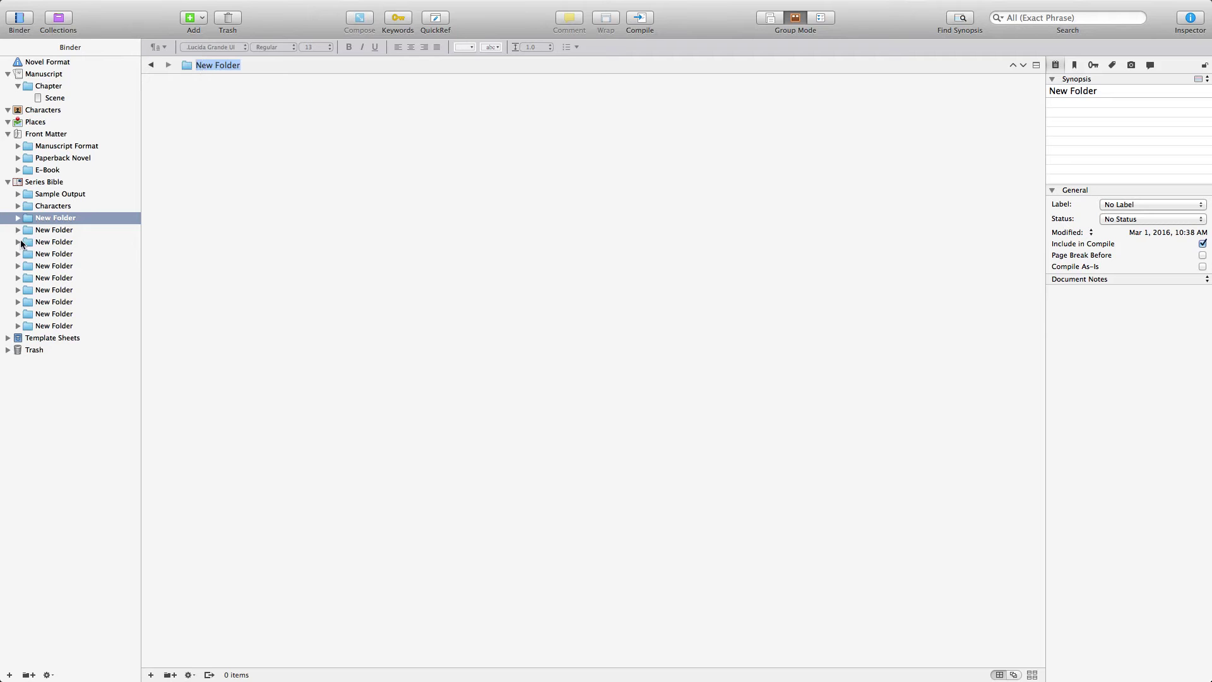
click(69, 221)
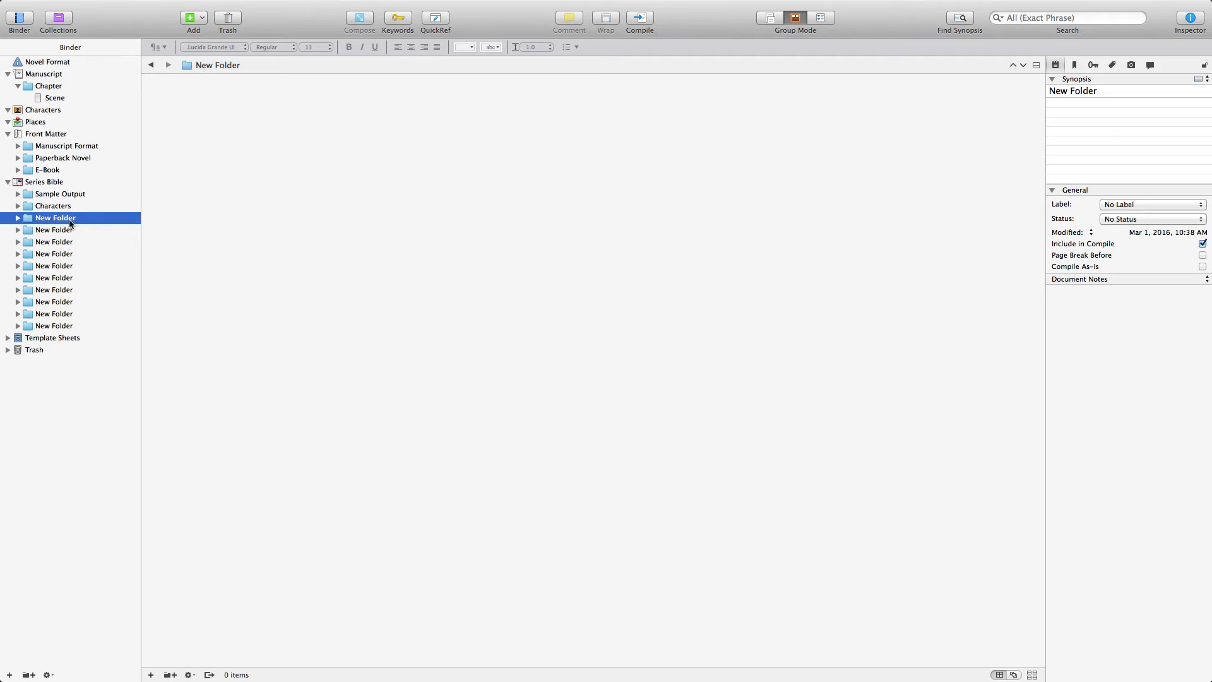
click(54, 183)
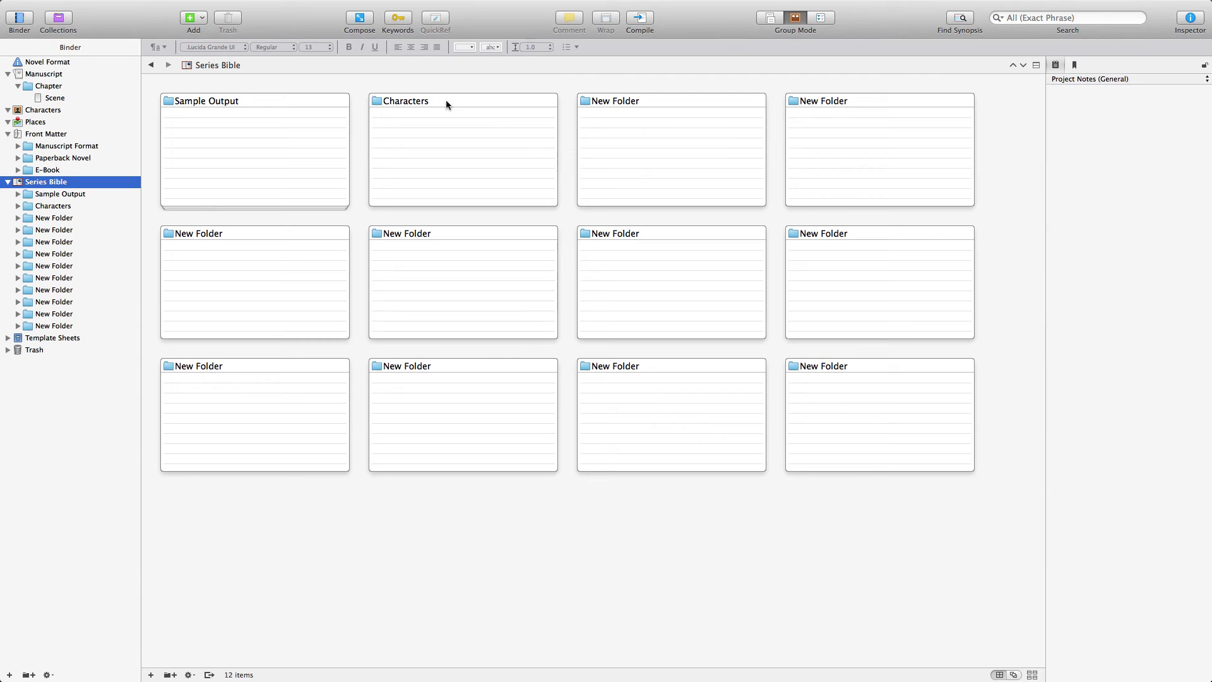
Name the first three folders Main Characters, Supporting Characters and Plot Noodling.
click(666, 107)
click(665, 104)
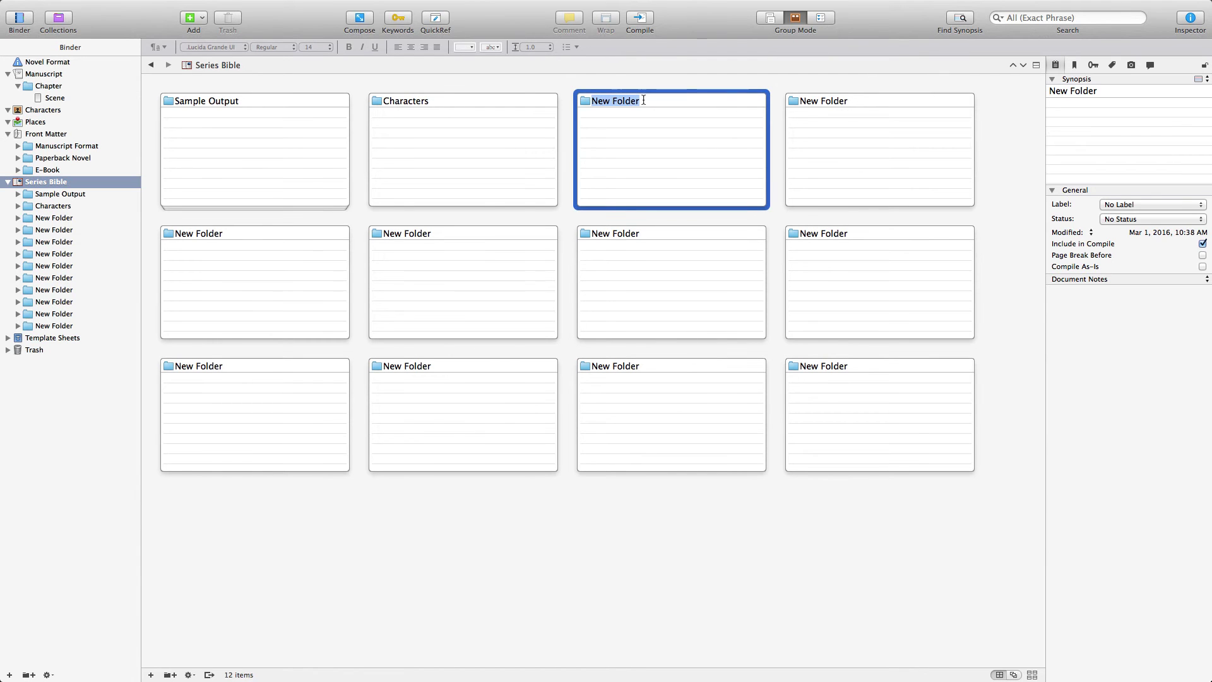
text(Main Characters)
click(829, 103)
text(Sup)
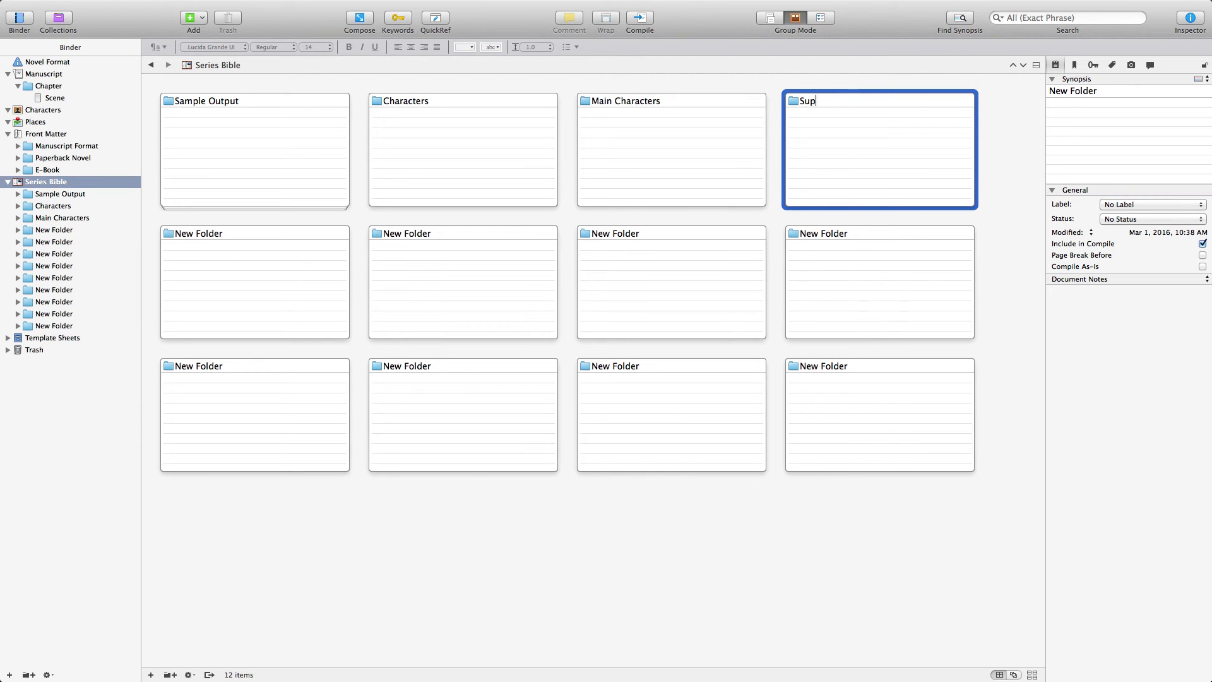
text(porting Characters)
click(243, 233)
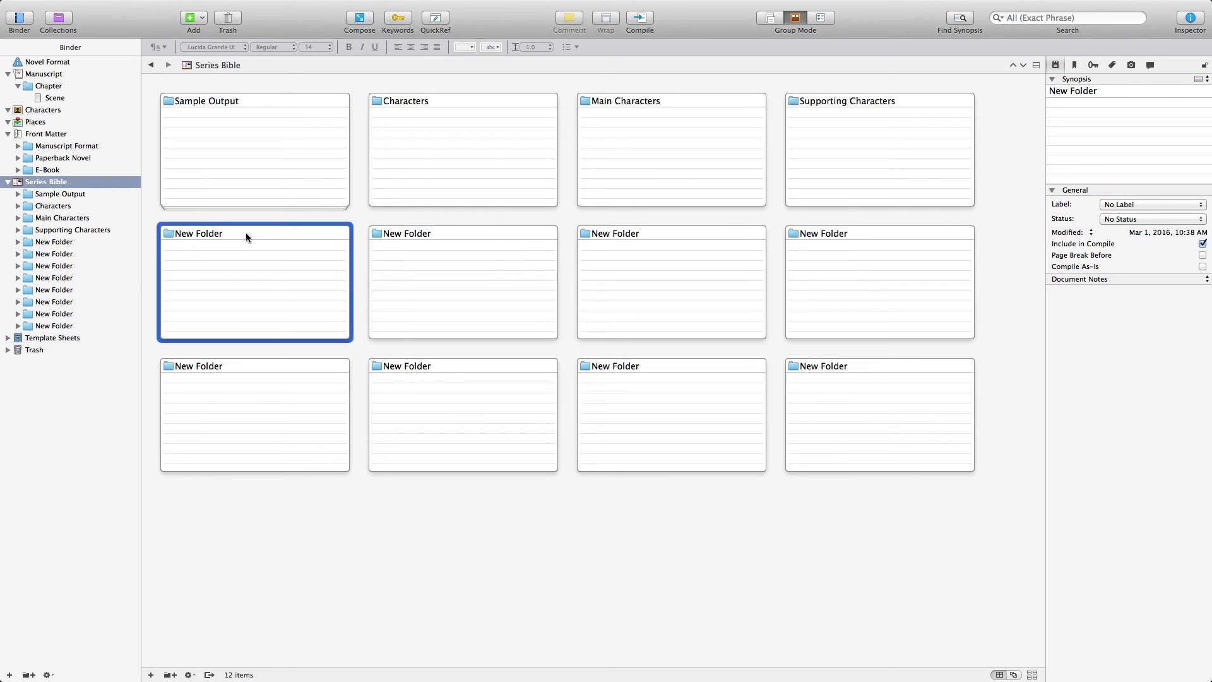
click(245, 232)
text(Thread)
key(BackSpace)
key(BackSpace)
key(BackSpace)
key(BackSpace)
key(BackSpace)
key(BackSpace)
text(Plot Noddl)
key(BackSpace)
key(BackSpace)
key(BackSpace)
text(odling)
key(Return)
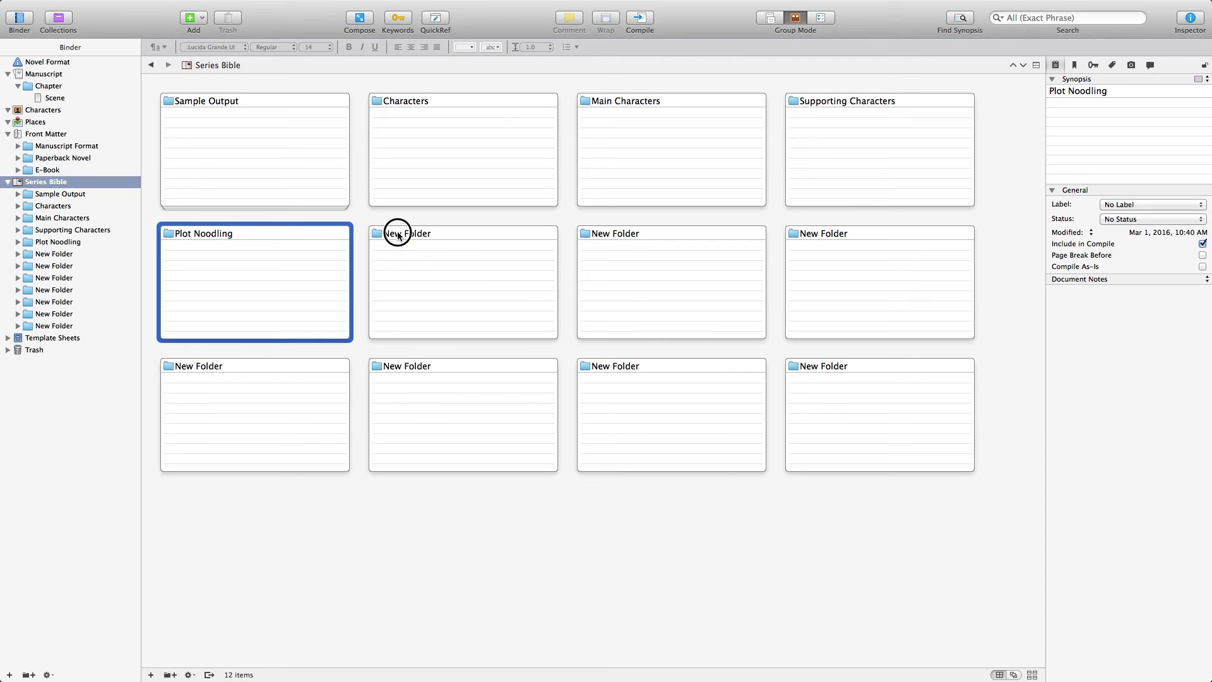
Name the next three folders Sets/Locations, Draft Novels and Magic.
double_click(395, 233)
text(S)
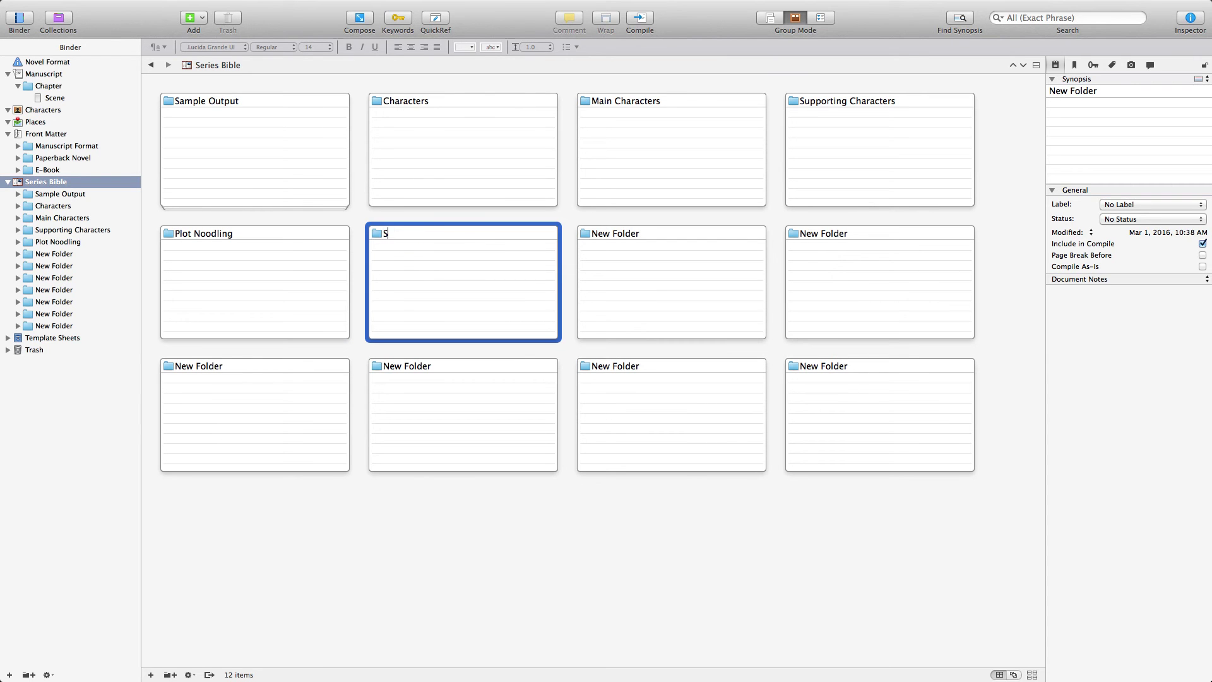
text(ets/Locatisons)
key(BackSpace)
key(BackSpace)
key(BackSpace)
text(ons)
click(647, 236)
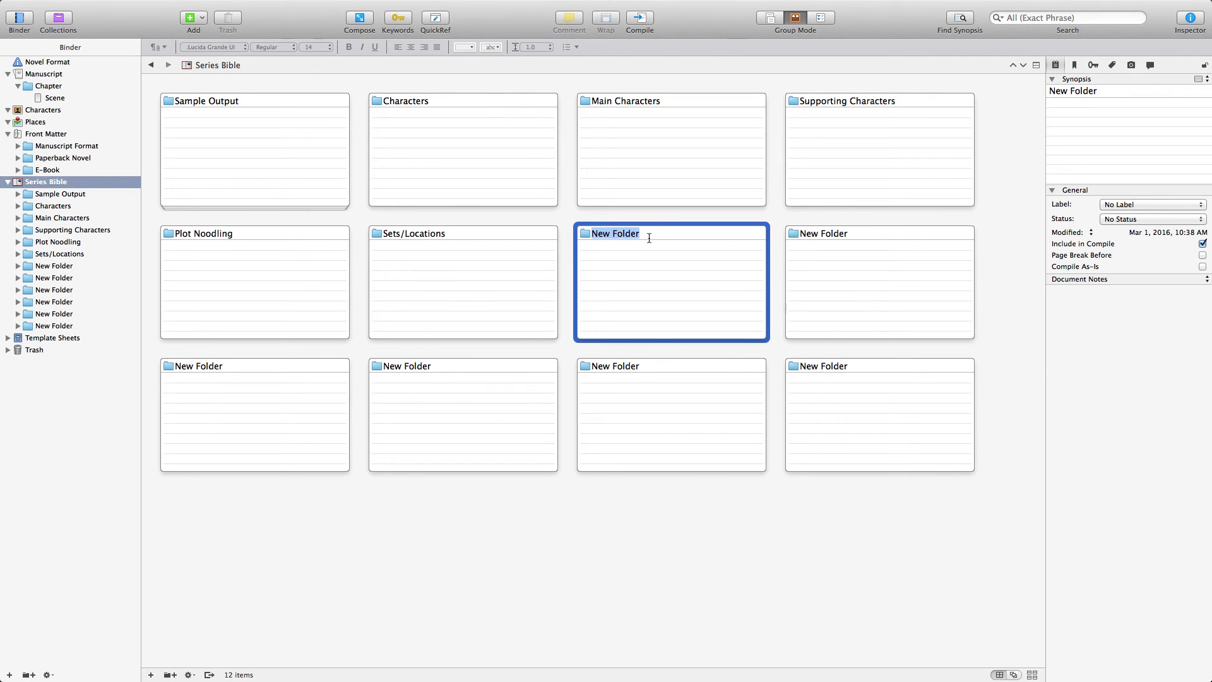
text(Draft Novels)
click(861, 233)
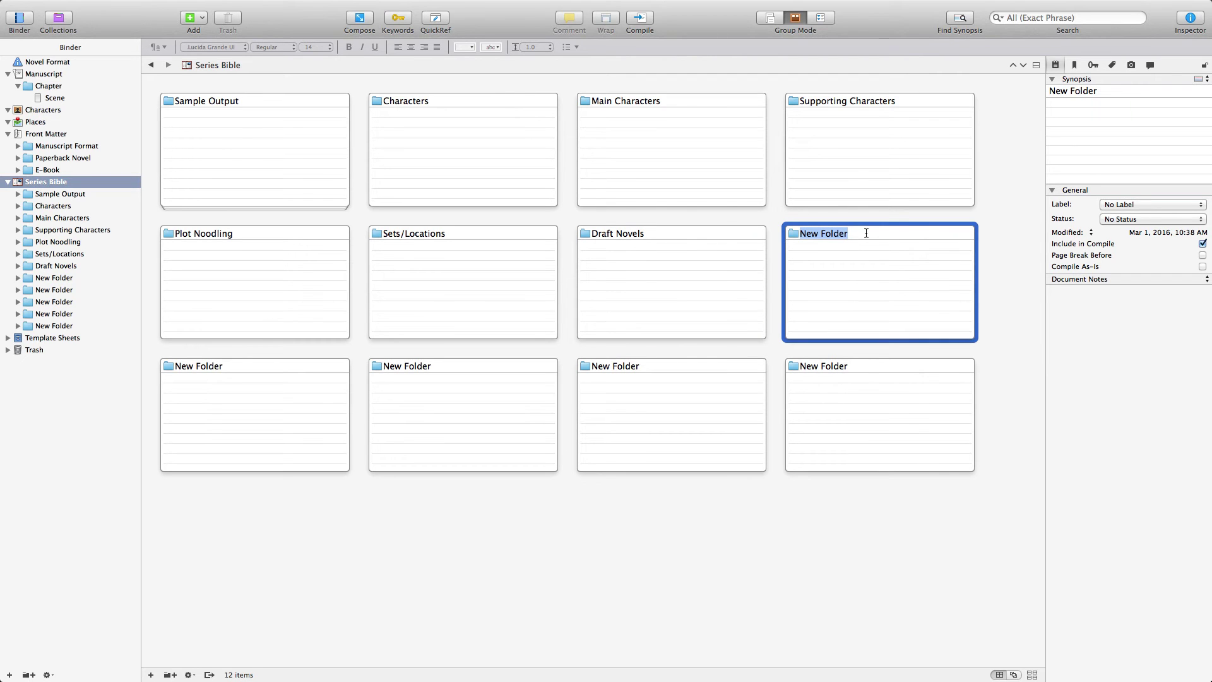
text(Magic)
Name the last four folders Religion, Politics, Setting Details and Graphics.
double_click(236, 367)
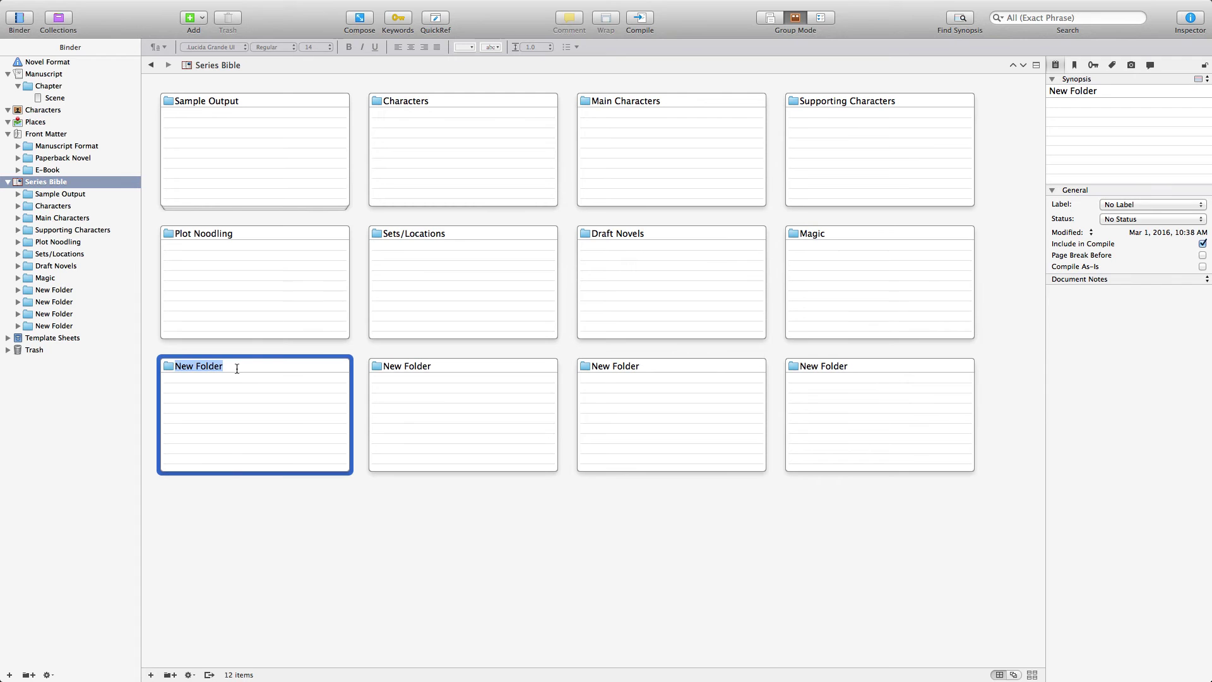
text(Religion)
double_click(446, 366)
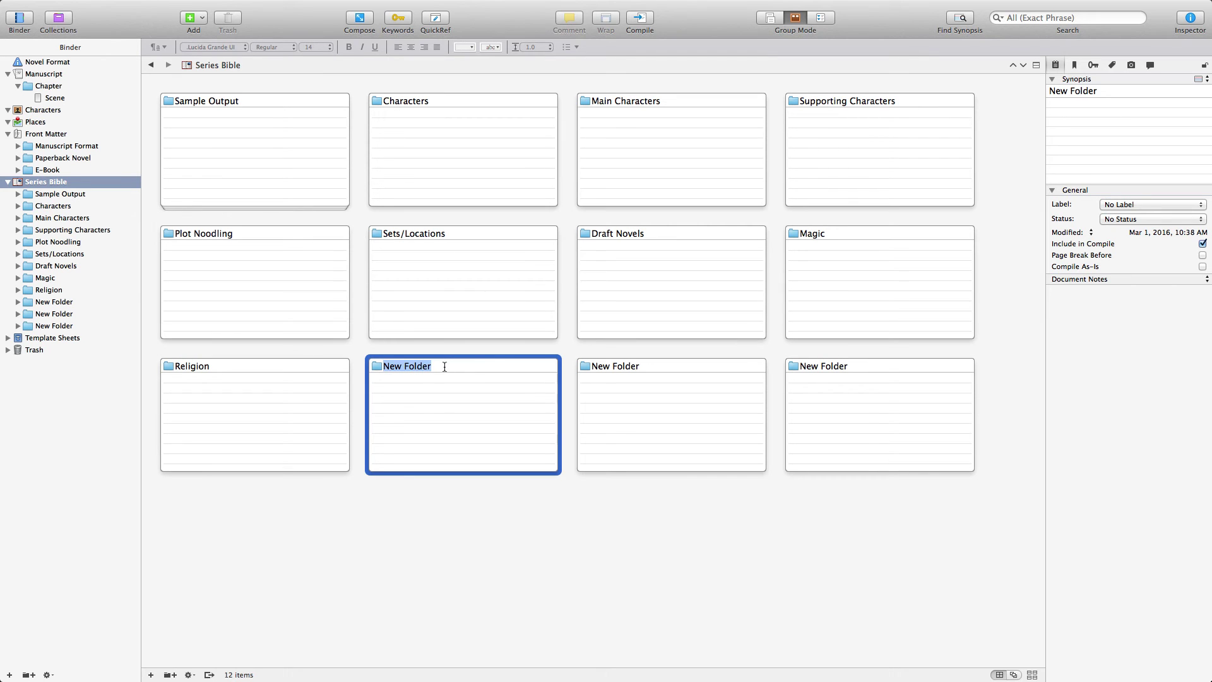
text(Politics)
double_click(642, 365)
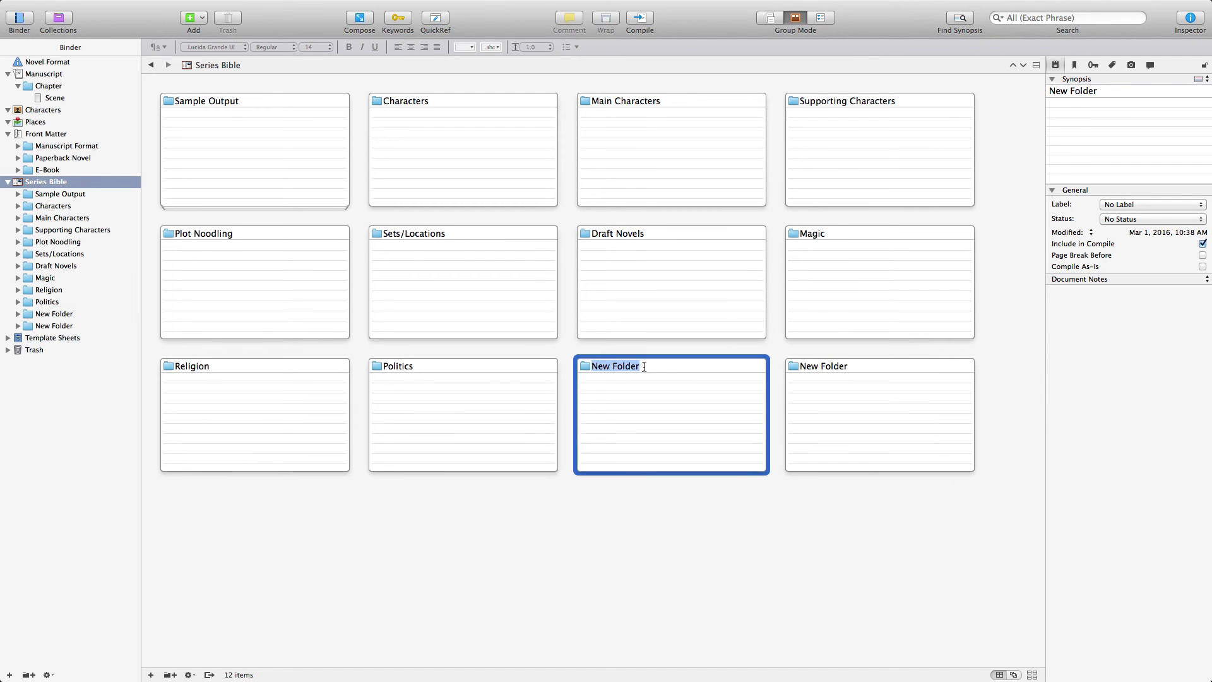
text(Setting Details)
double_click(856, 366)
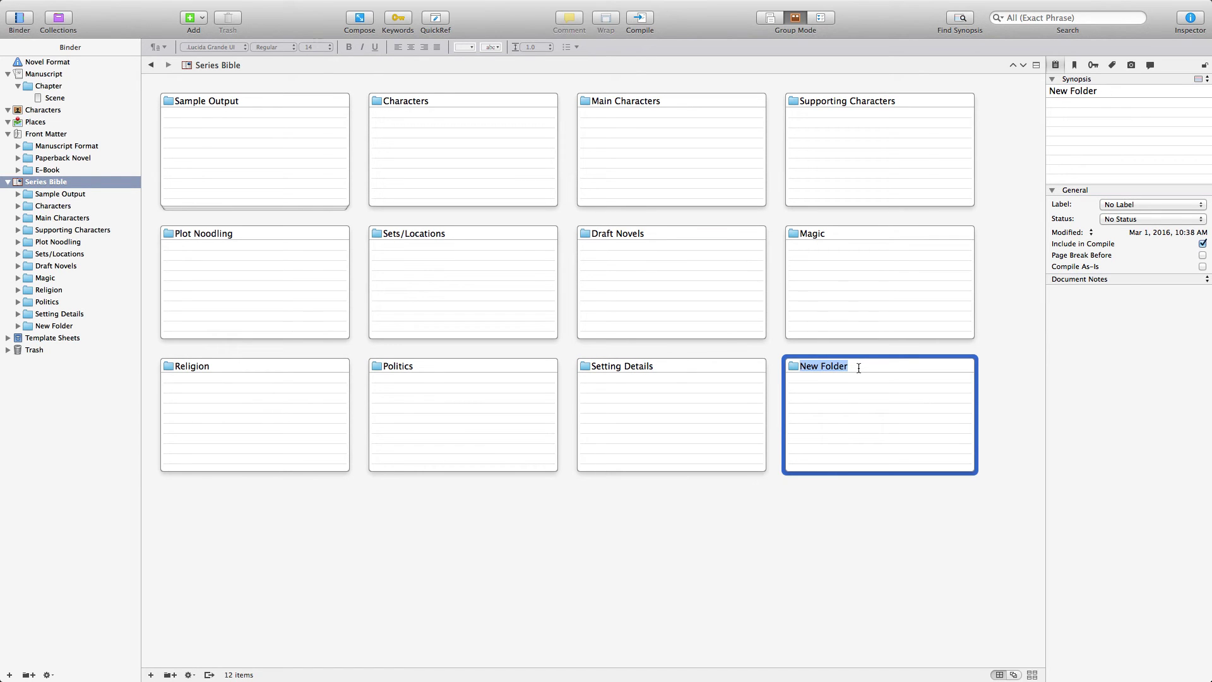
text(Graphics)
click(730, 478)
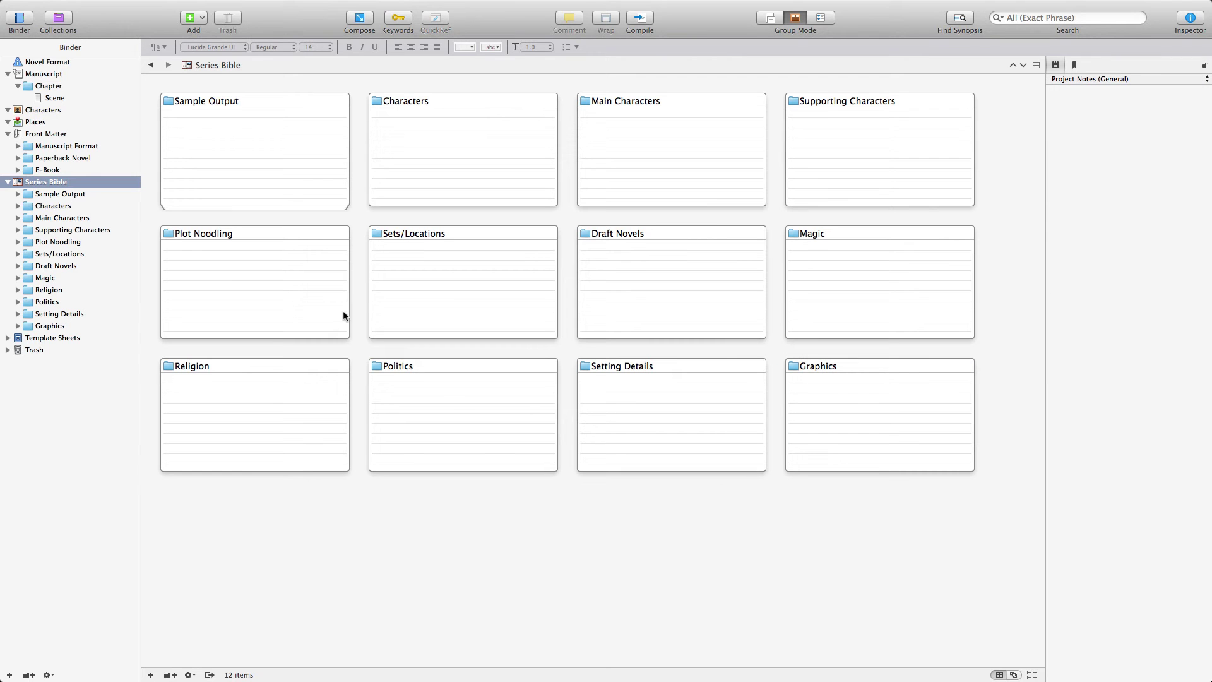
Drag Main Characters and Supporting Characters into Characters and confirm they are nested.
click(63, 218)
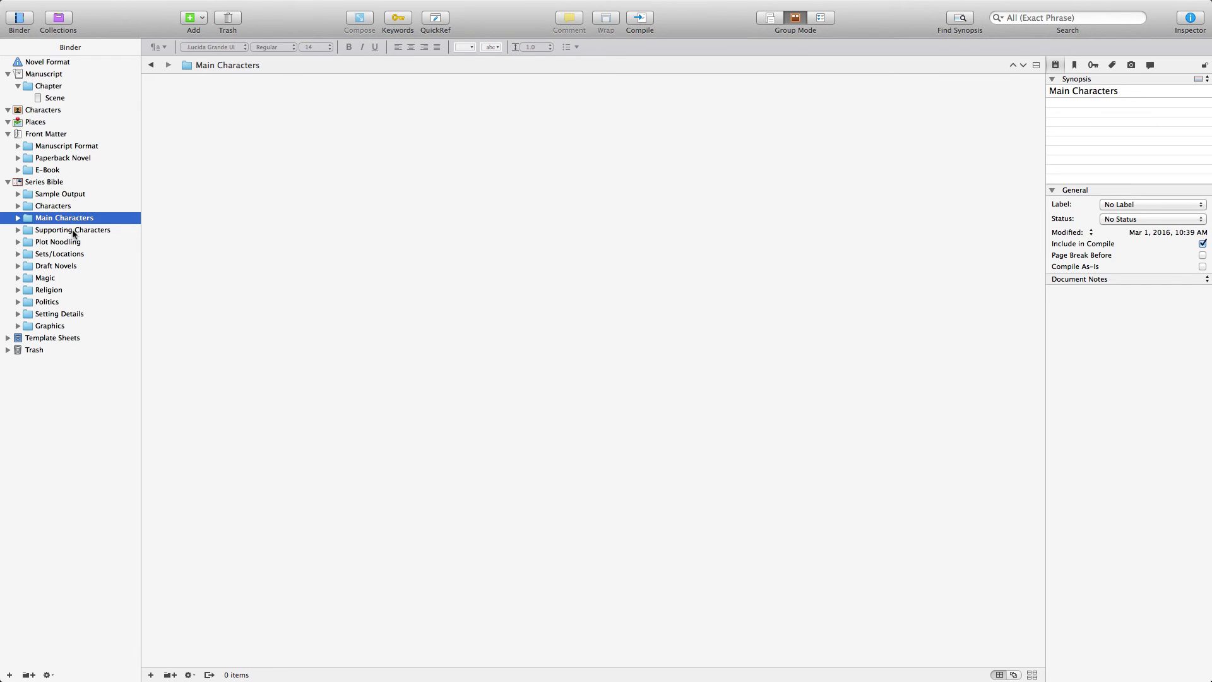
shift+click(73, 230)
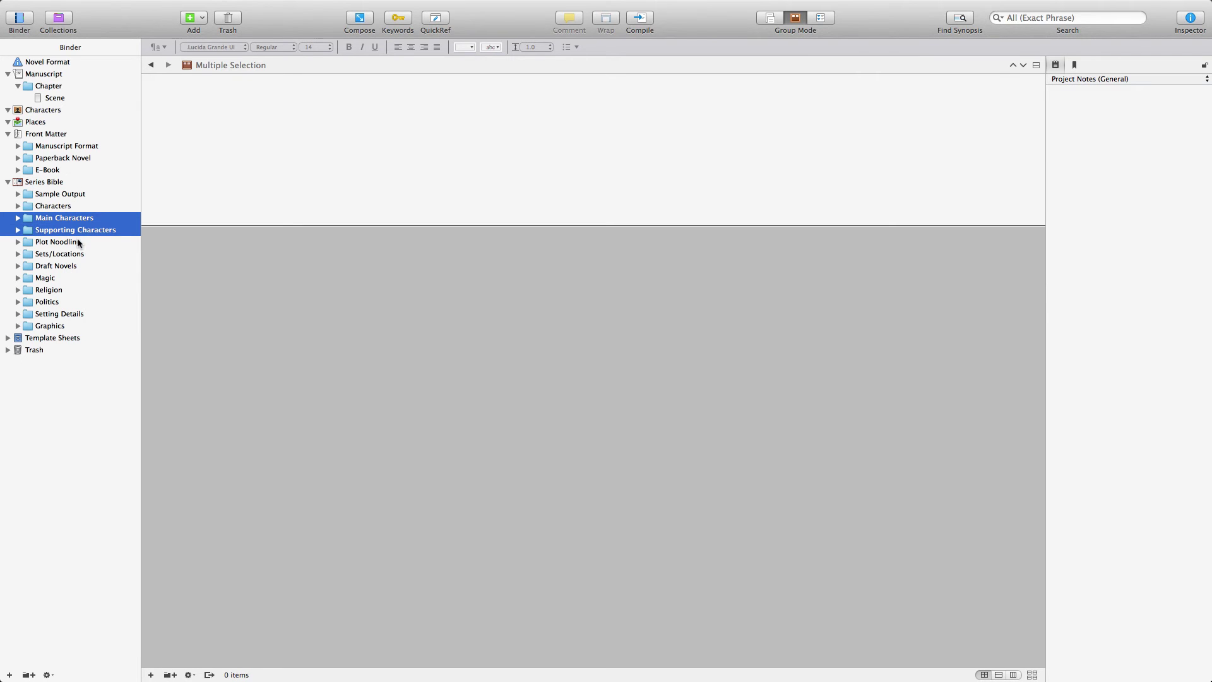
drag(89, 228, 71, 213)
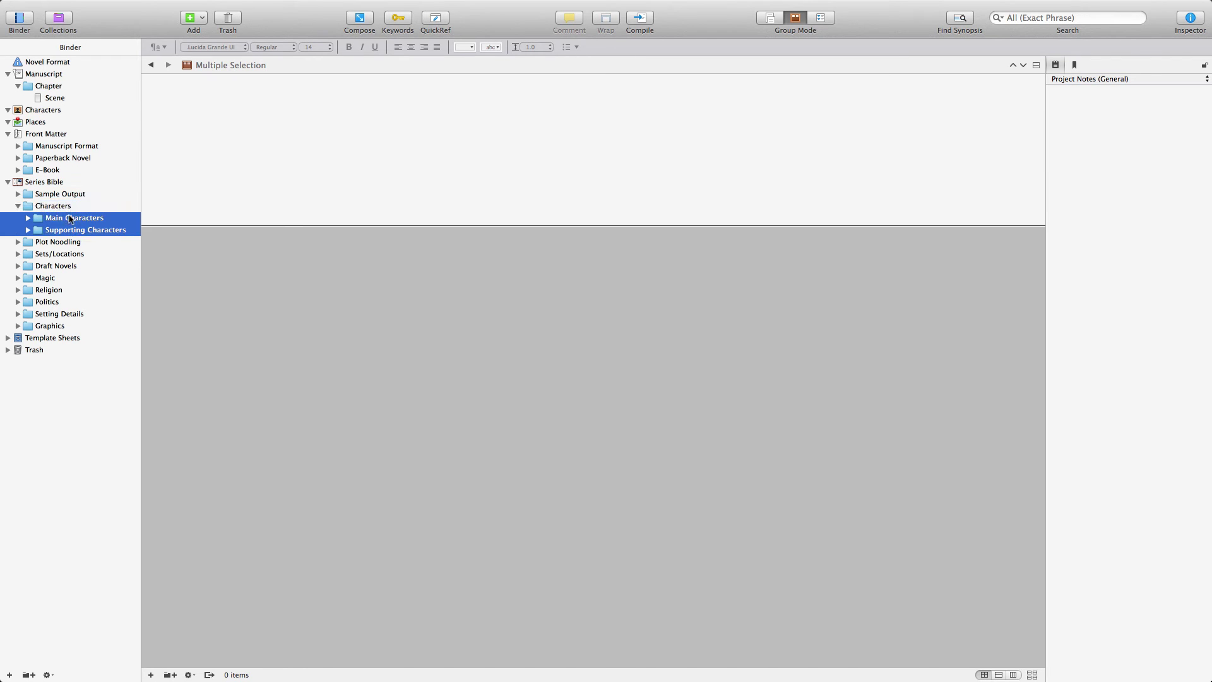
click(18, 206)
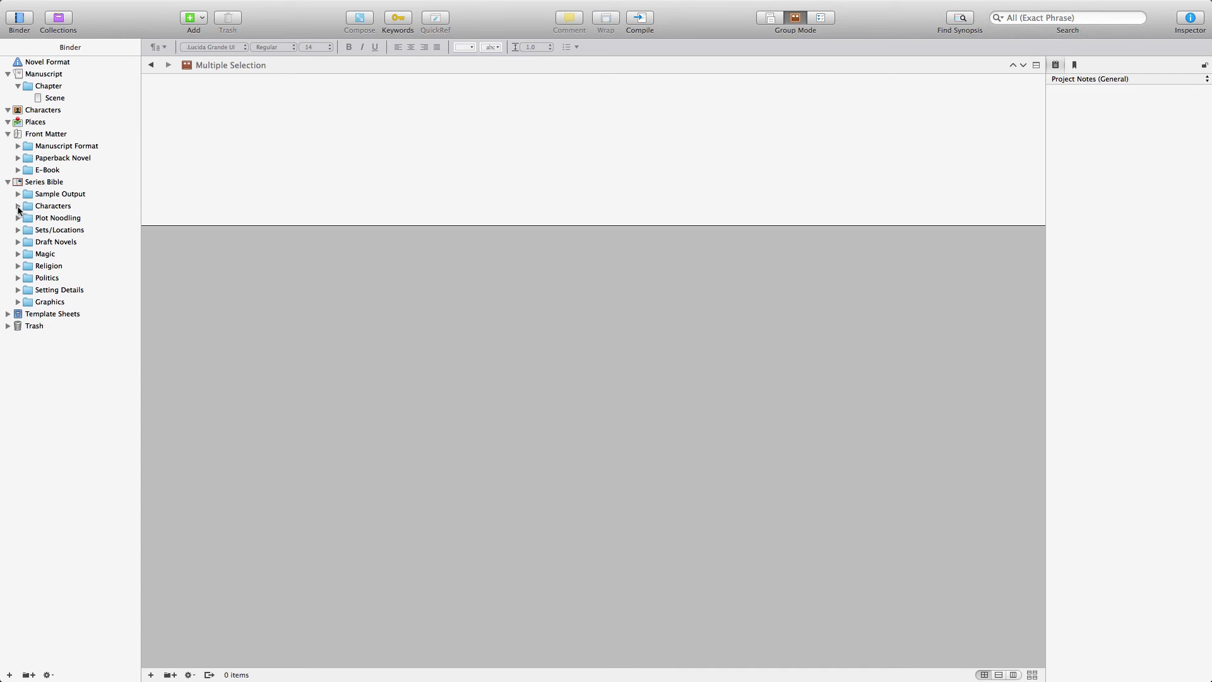
click(18, 206)
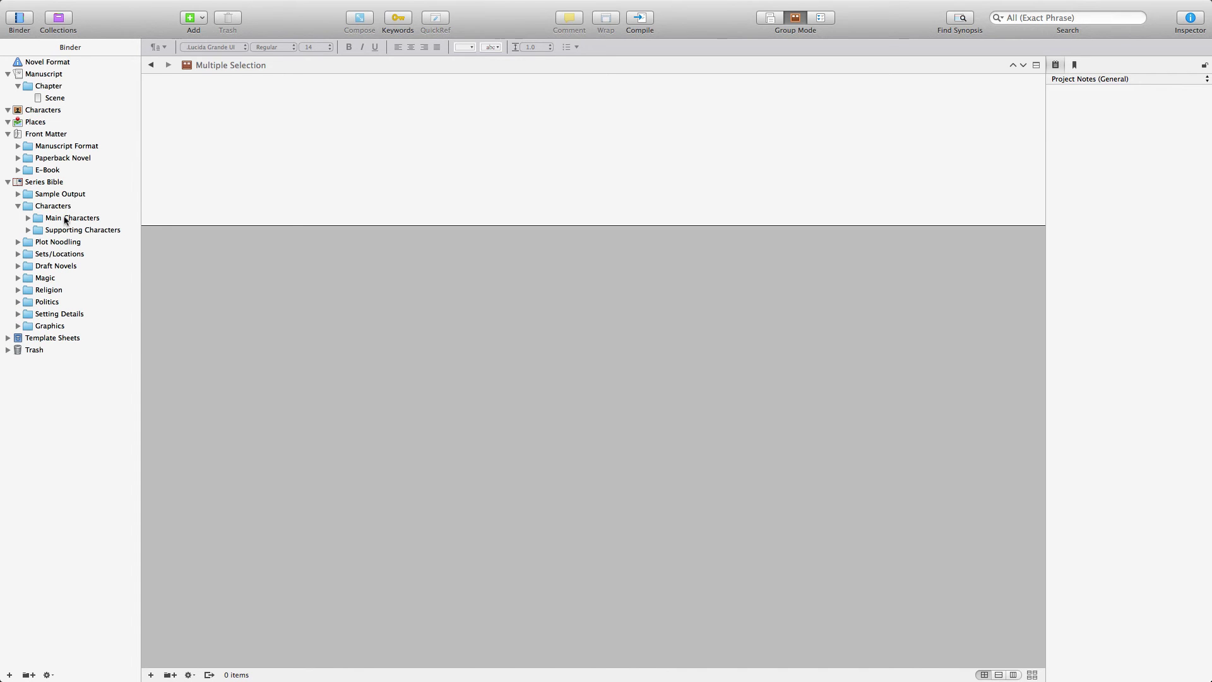
Add a new folder inside Draft Novels and name it 'Book 1'.
click(52, 266)
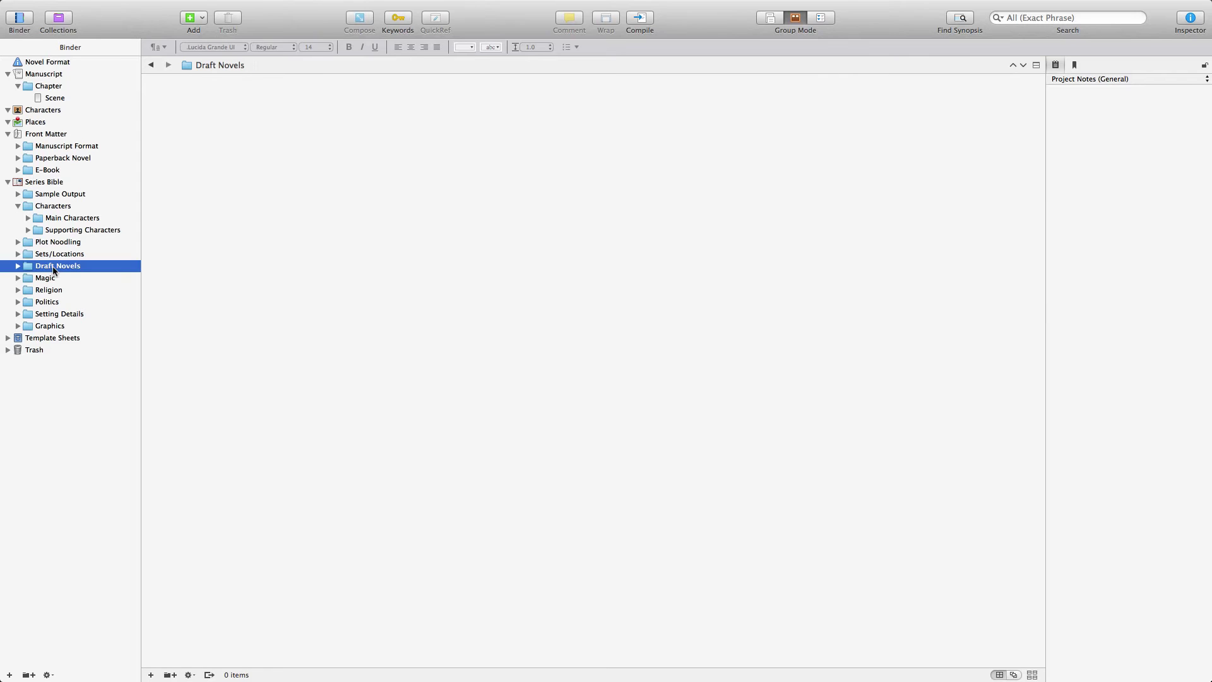
click(28, 675)
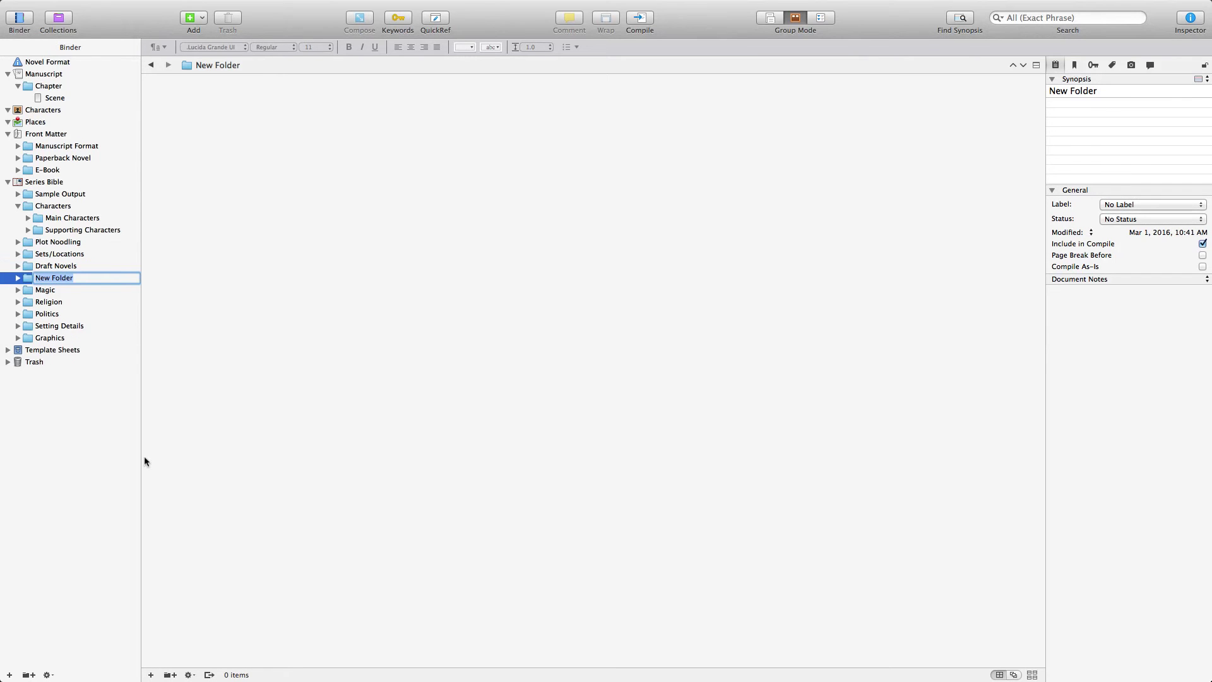
click(50, 302)
click(53, 278)
drag(54, 278, 71, 268)
click(103, 275)
text(Book 1)
click(149, 351)
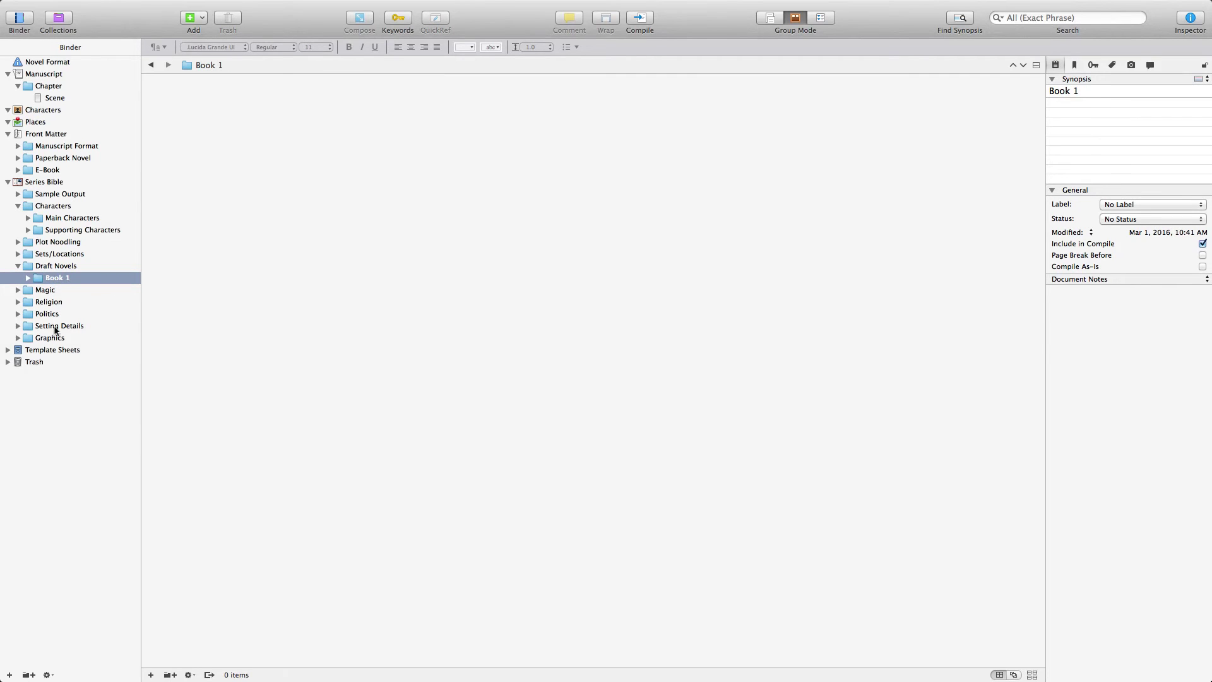
Add a 'Chapter 1' document inside Book 1 and open it.
click(9, 675)
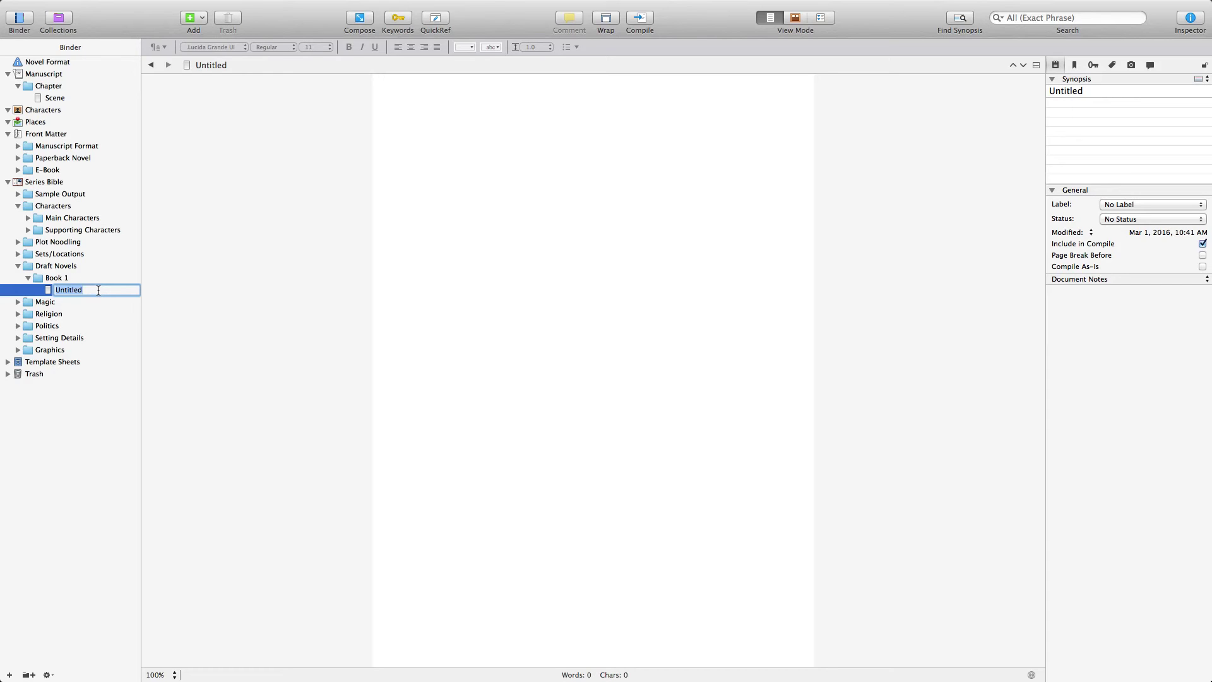
text(Chapter 1)
click(38, 303)
click(77, 292)
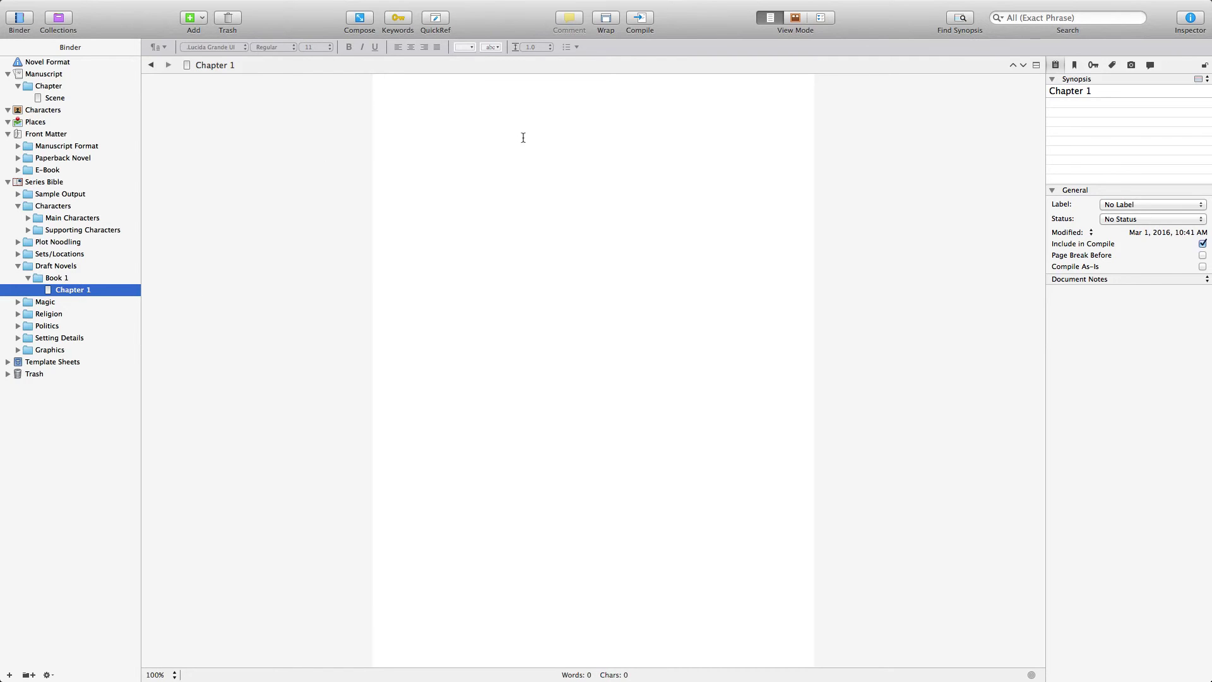
Type 'The text of the chapter or scene or whatever.' into Chapter 1.
click(523, 137)
text(The tedt of)
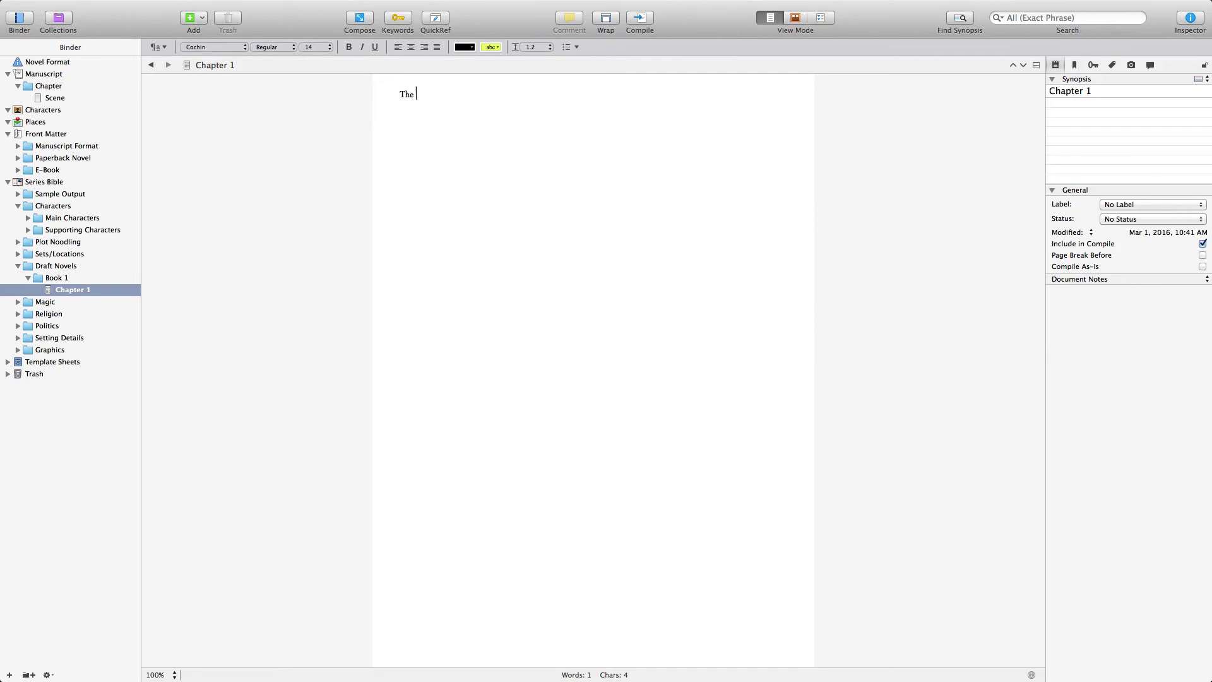
key(BackSpace)
key(BackSpace)
key(BackSpace)
key(BackSpace)
key(BackSpace)
key(BackSpace)
text(xt of the chapter or scenen)
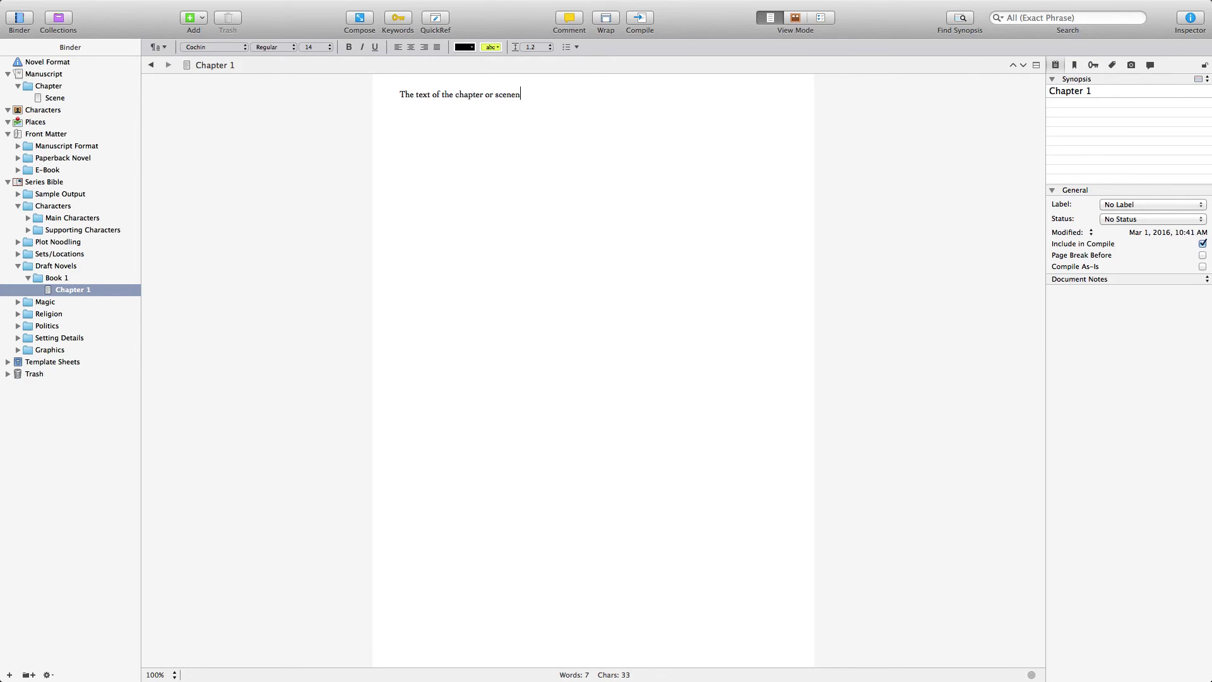
key(BackSpace)
text(or whatever.)
Set the sentence to Courier New at 12 pt.
drag(354, 108, 360, 95)
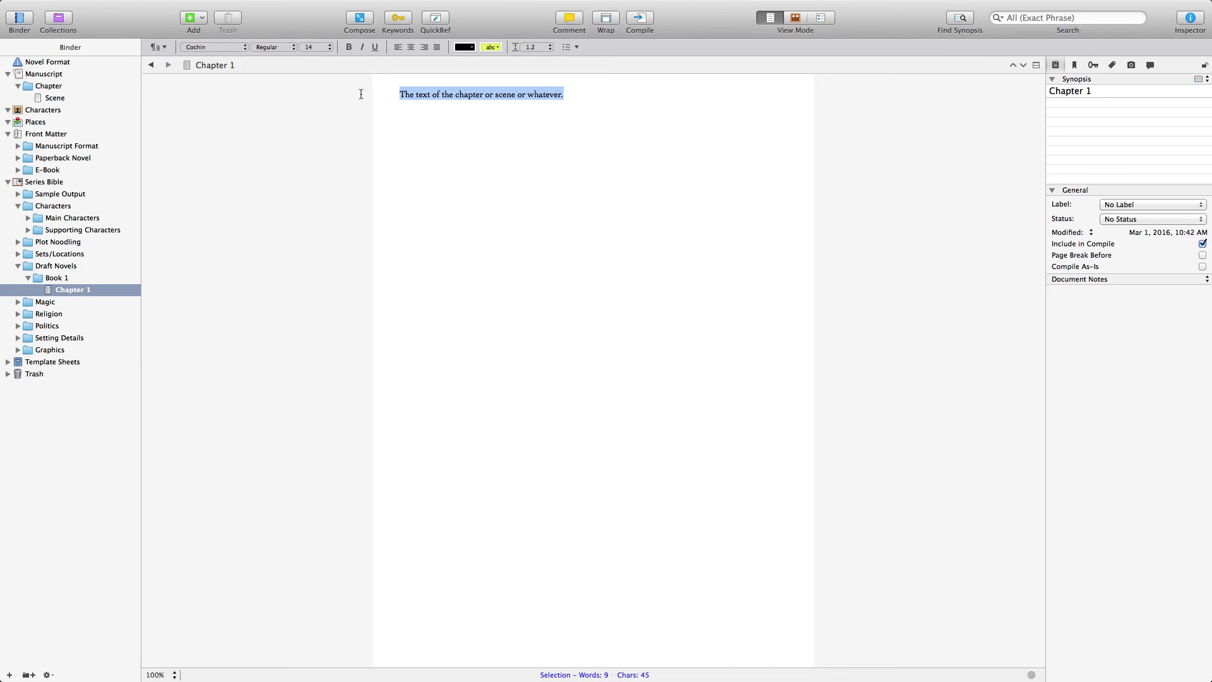
click(246, 48)
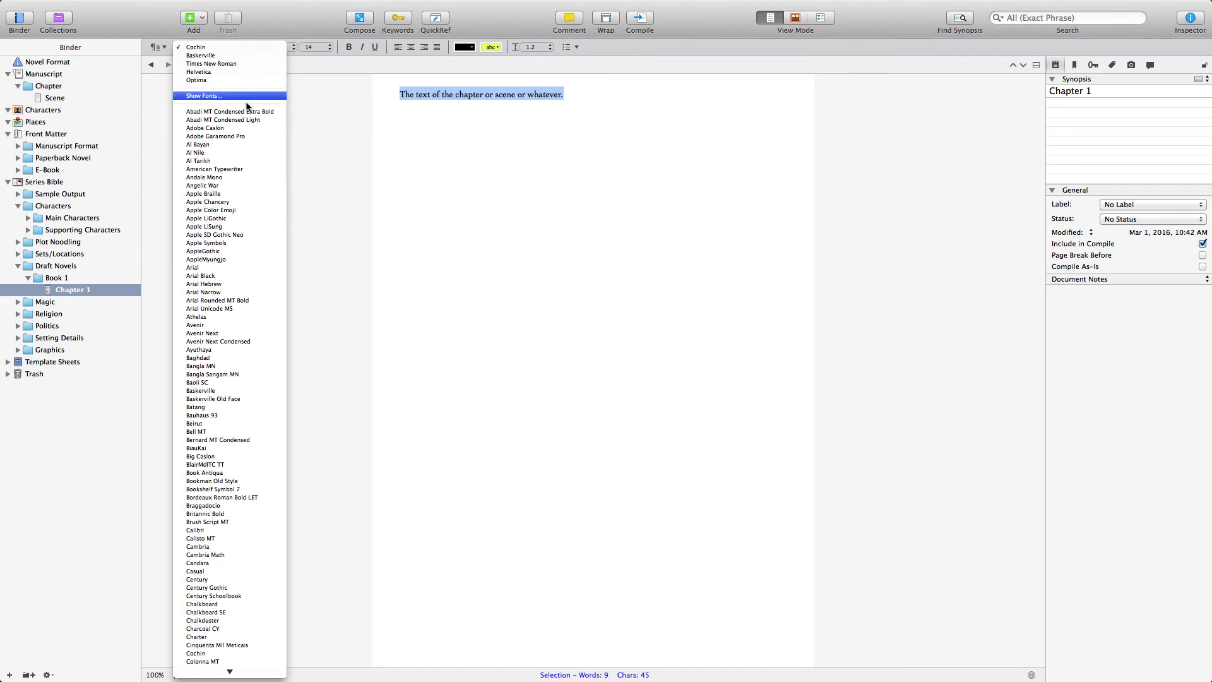
scroll(237, 448, down, 2)
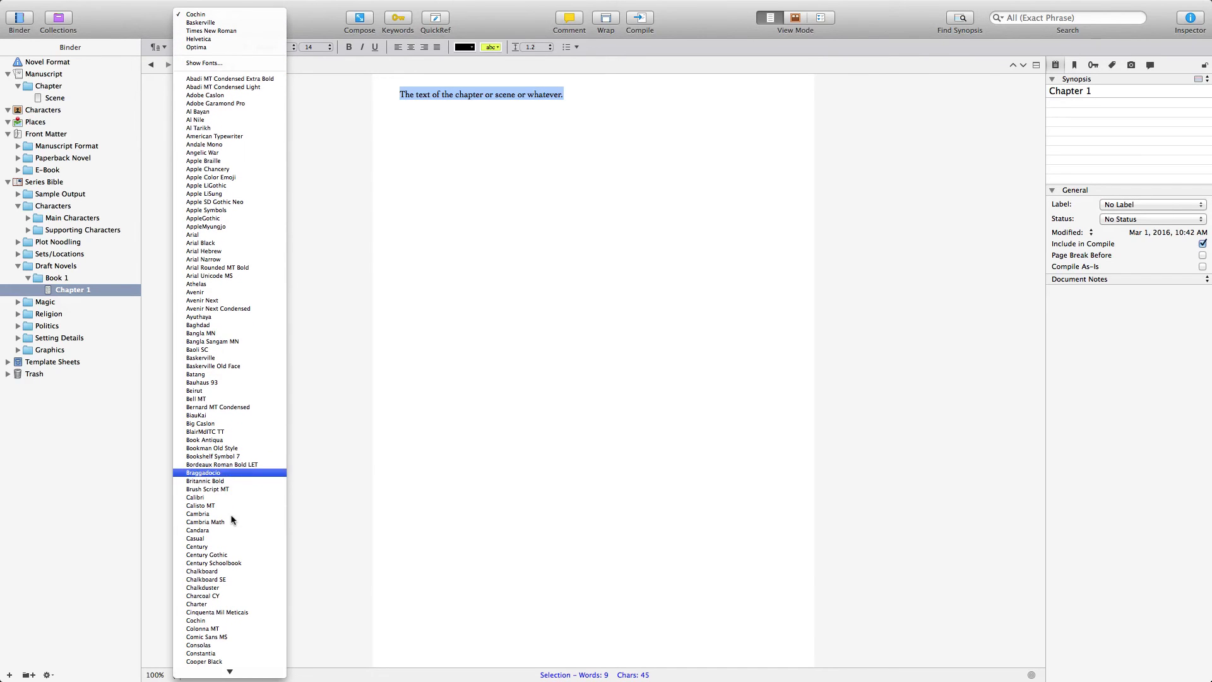
scroll(232, 534, down, 4)
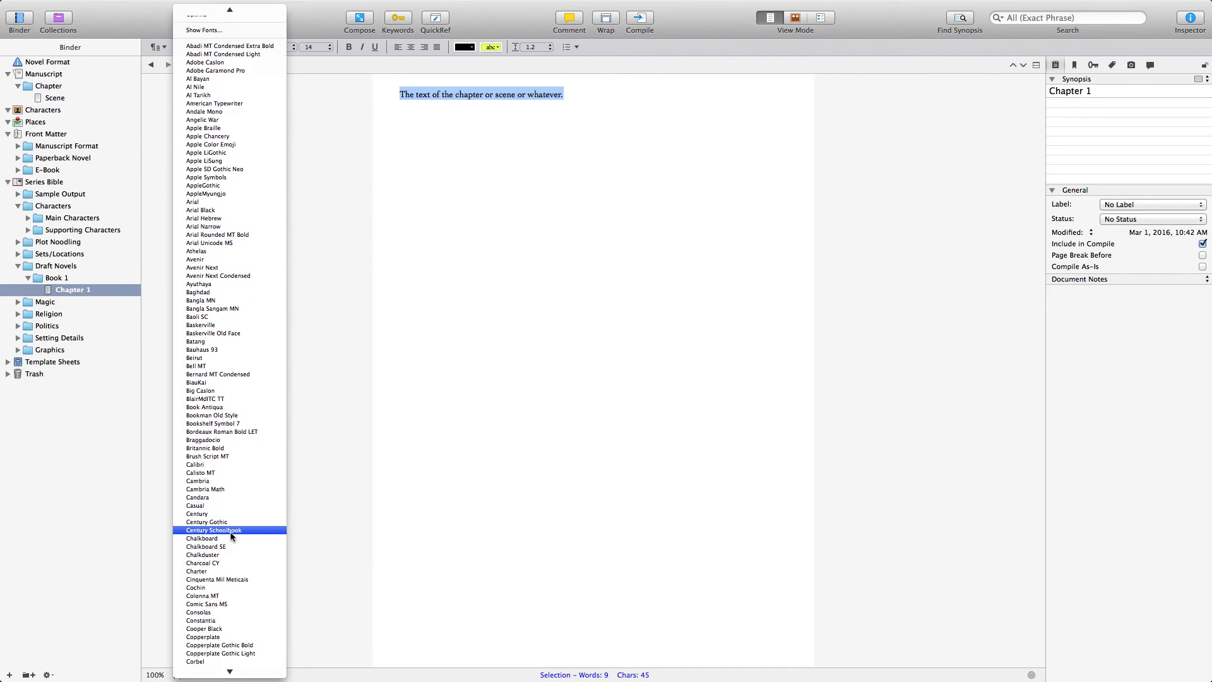
scroll(231, 535, down, 2)
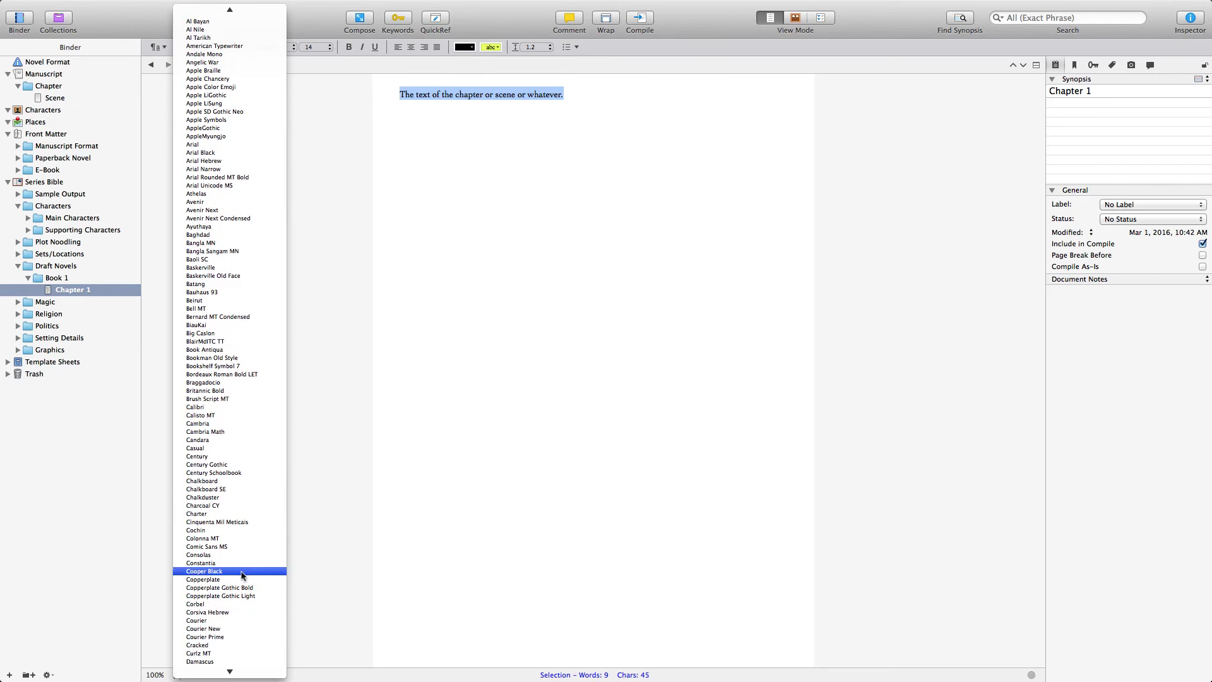
click(234, 629)
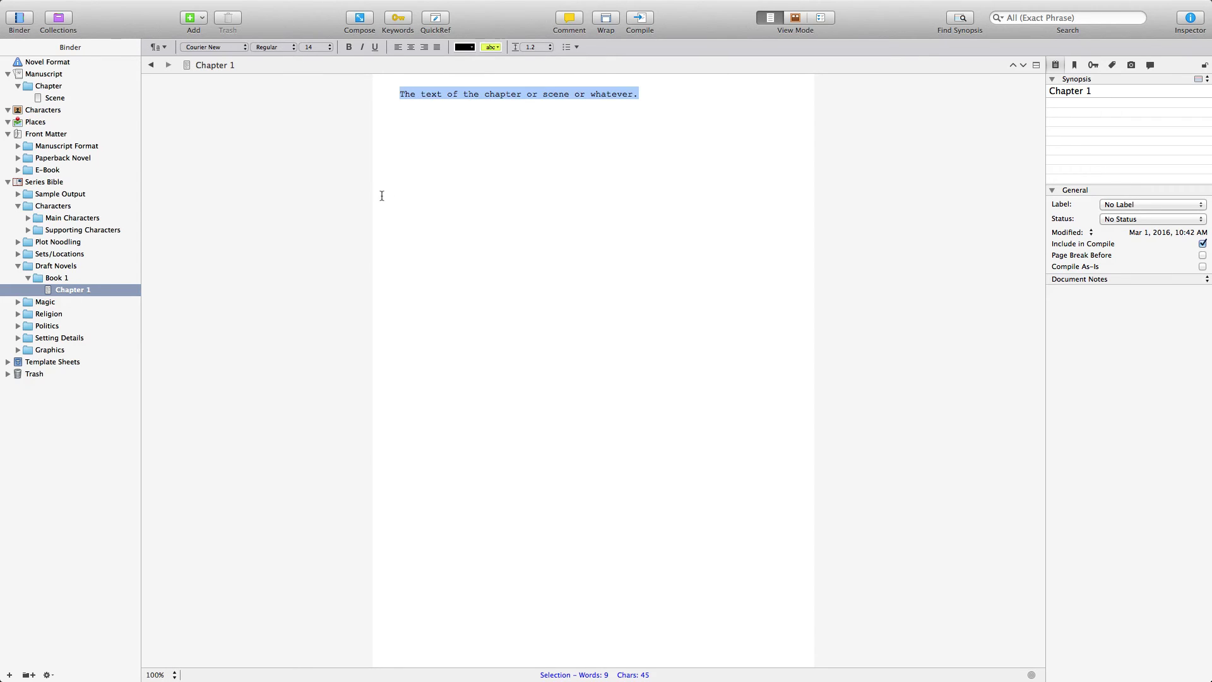
click(327, 47)
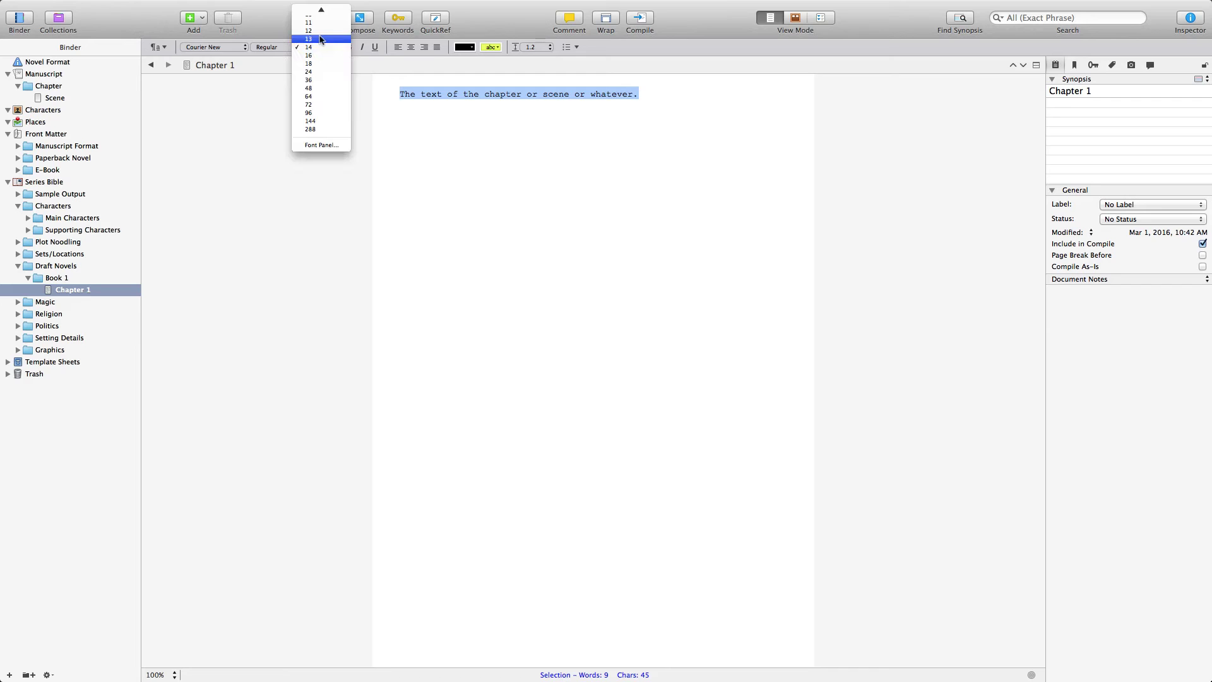
click(322, 29)
Zoom the editor to 125% and set the line spacing to 2.0.
click(538, 146)
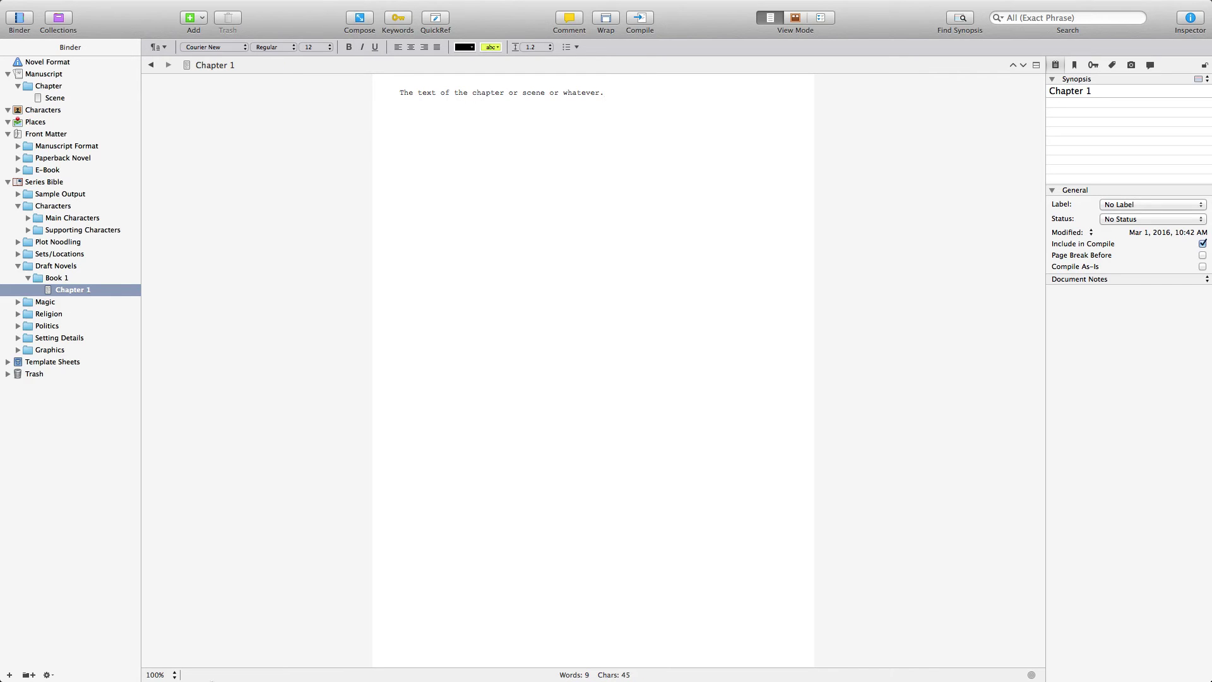
click(175, 675)
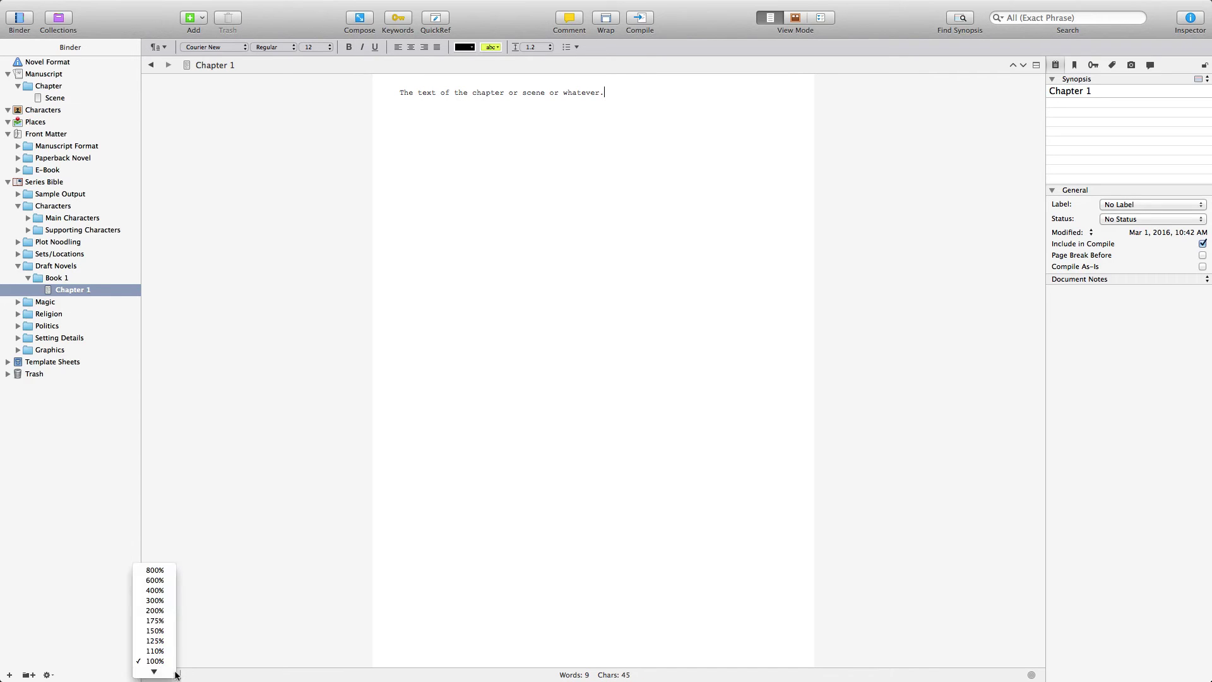
click(157, 641)
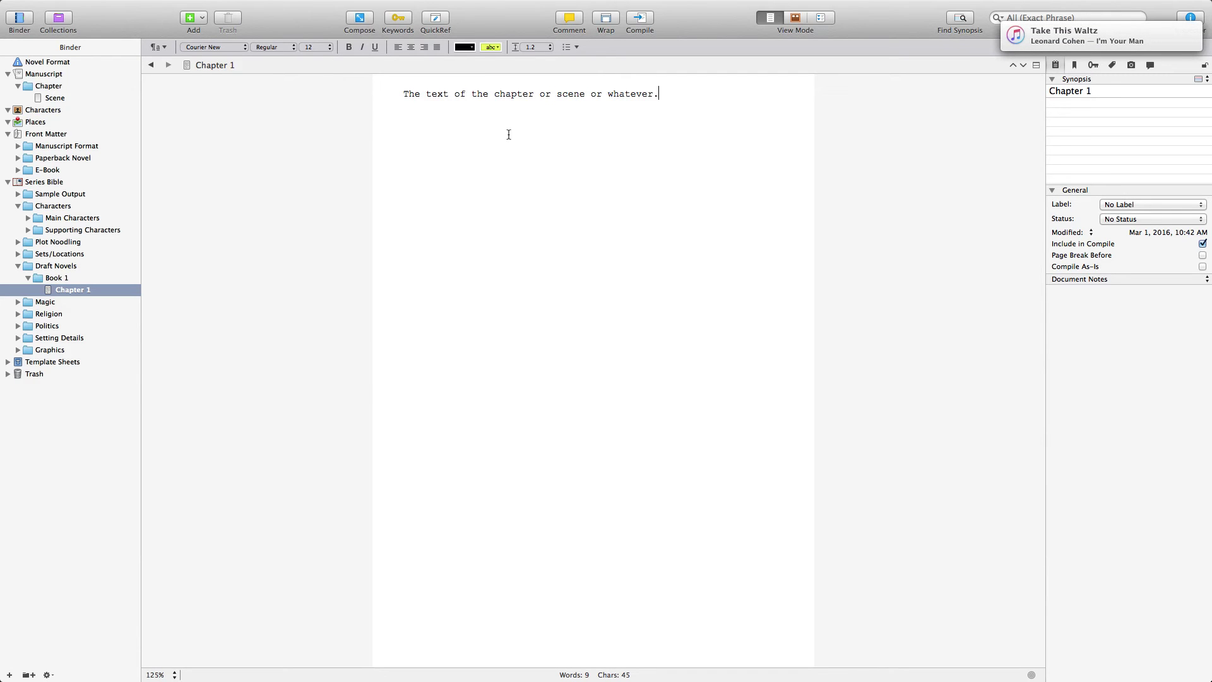
click(548, 48)
click(542, 80)
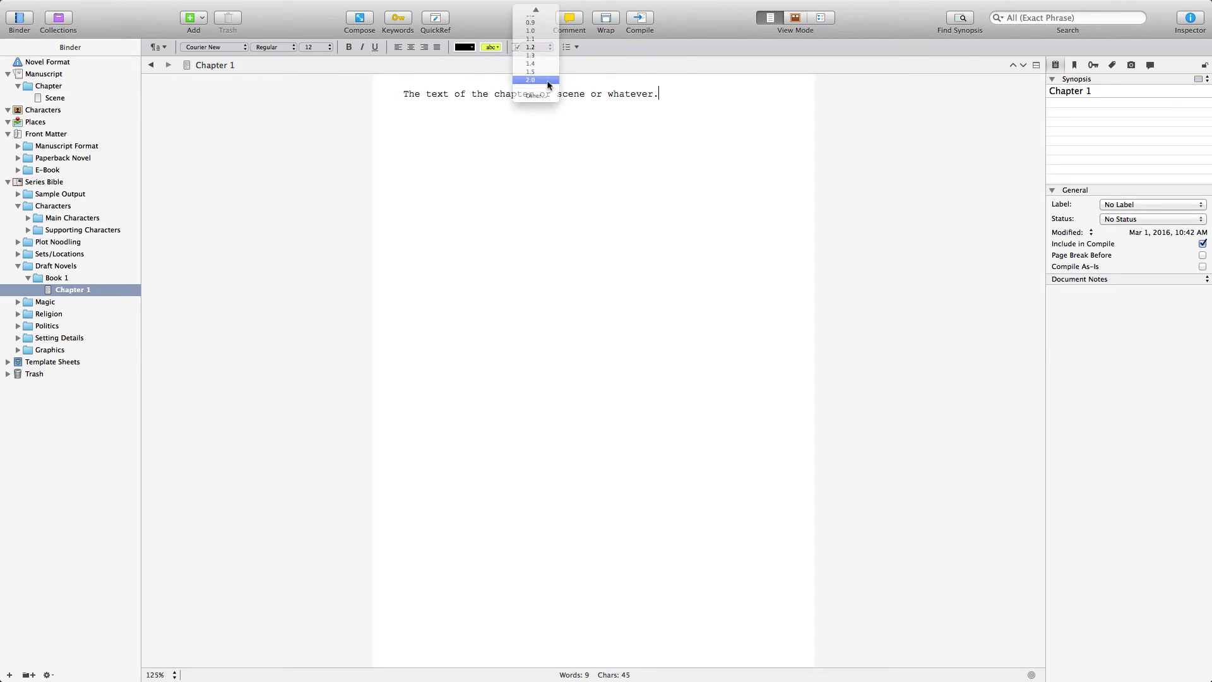
click(571, 47)
click(538, 110)
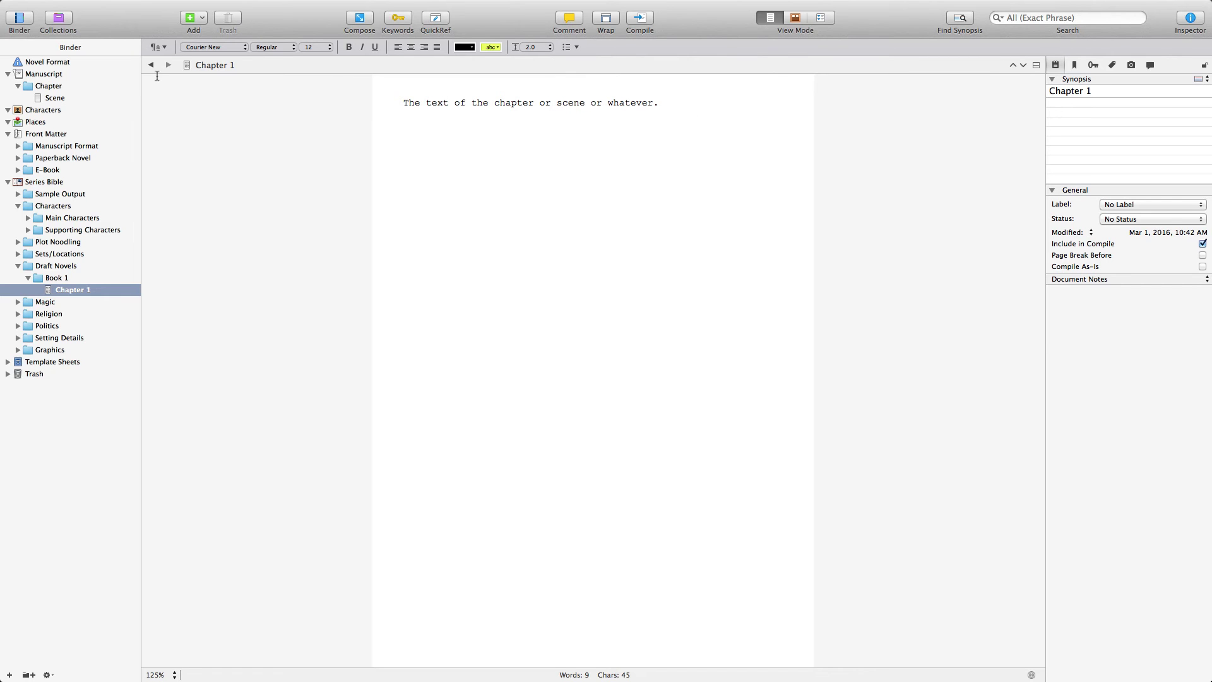
click(166, 47)
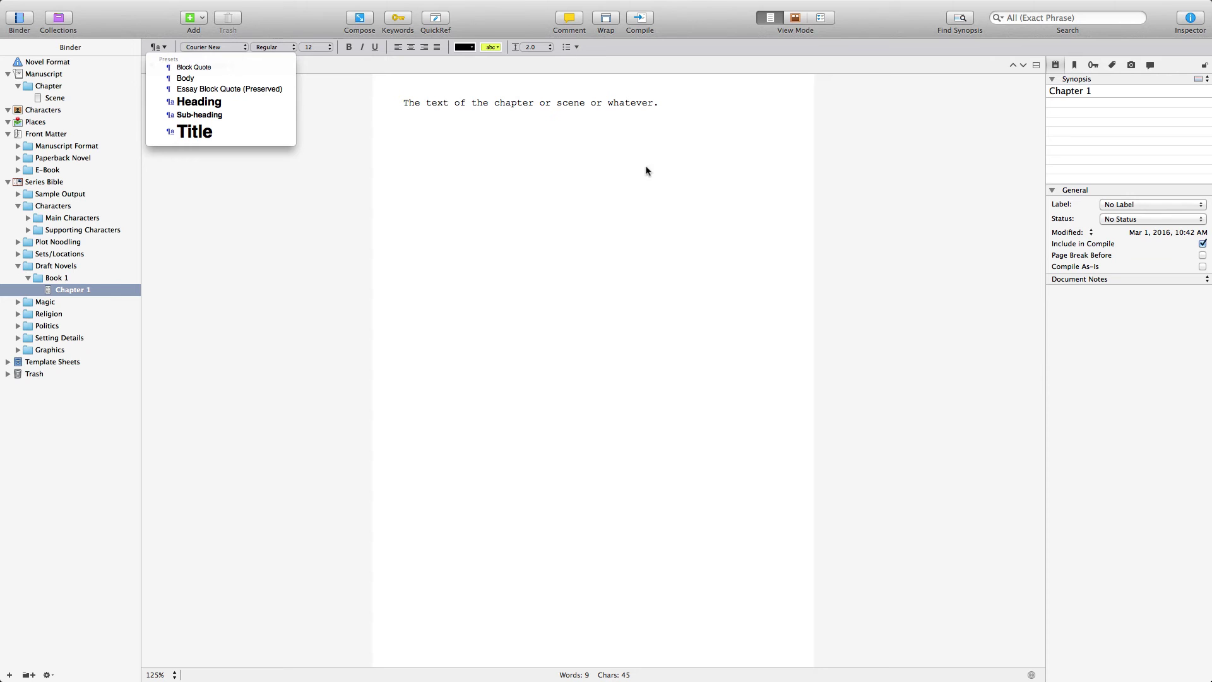
click(483, 139)
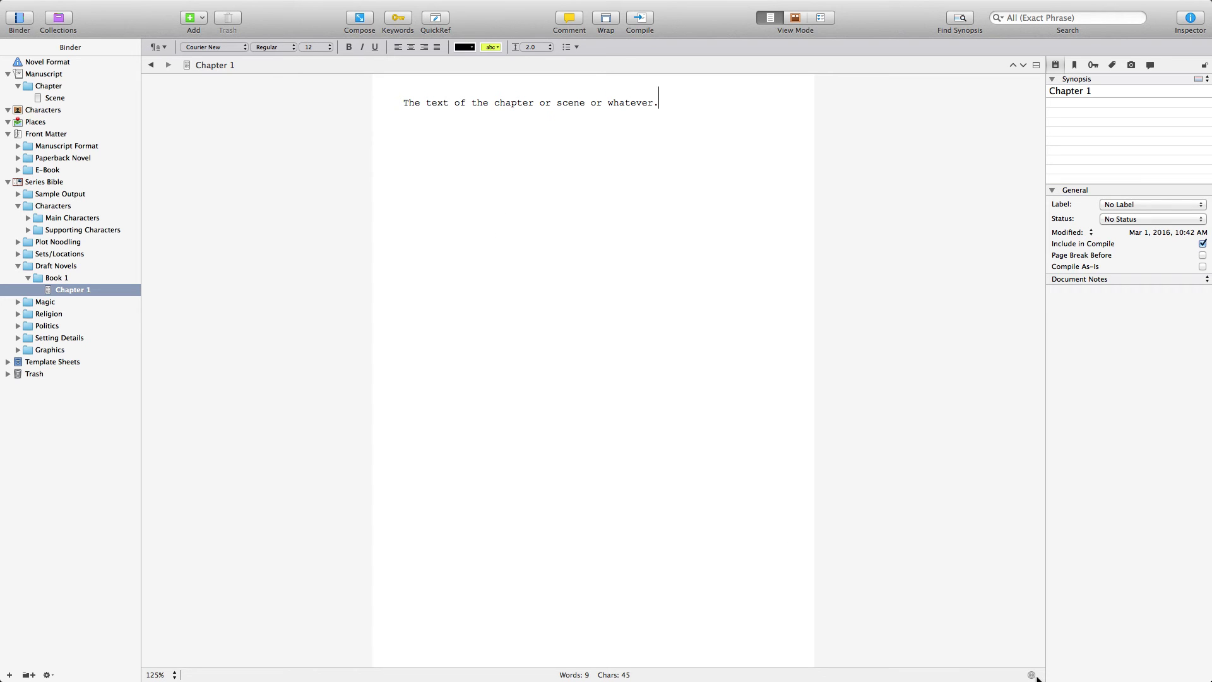
Set a 1,500-word document target for Chapter 1.
click(1033, 675)
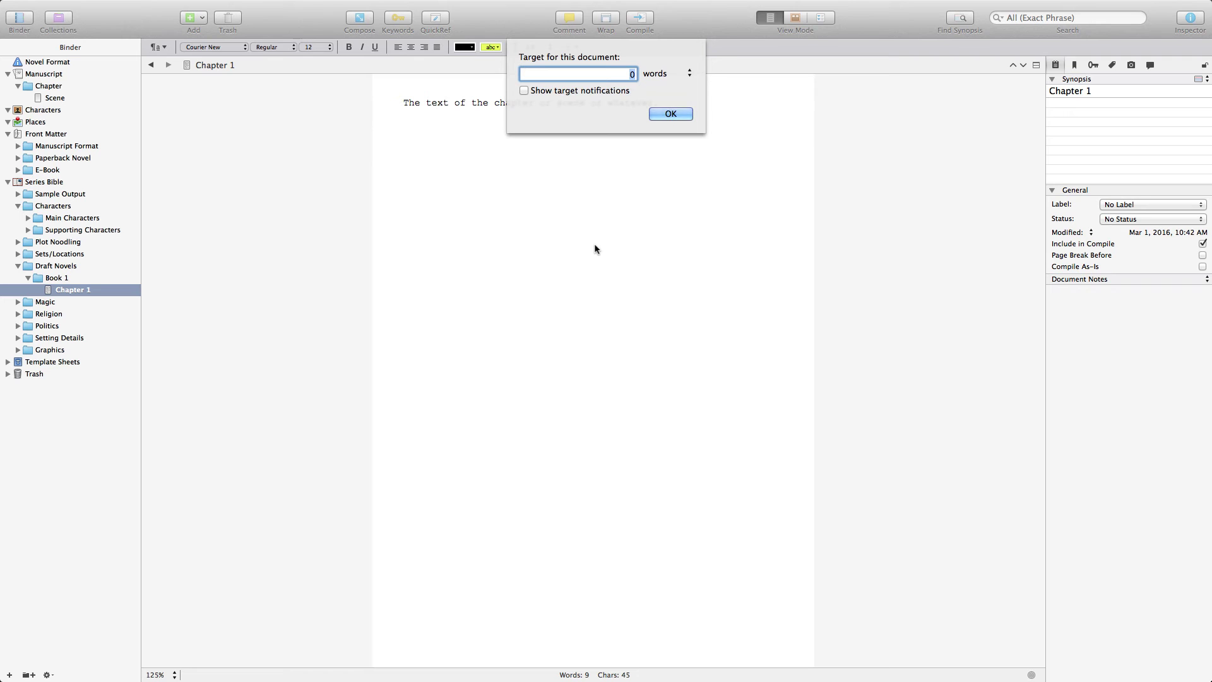
text(1500)
click(671, 114)
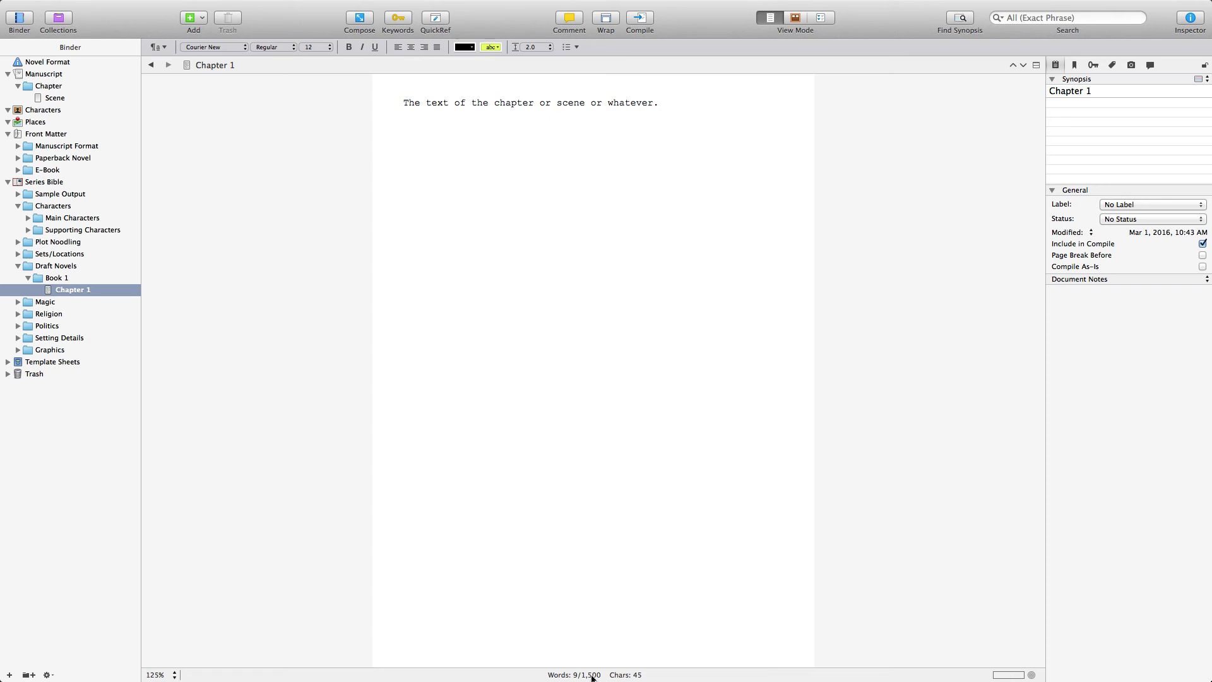
Type 'As you type, and fill in more text, that word count and word meter… will change.'.
mouse_move(604, 677)
text(As you type, and filli)
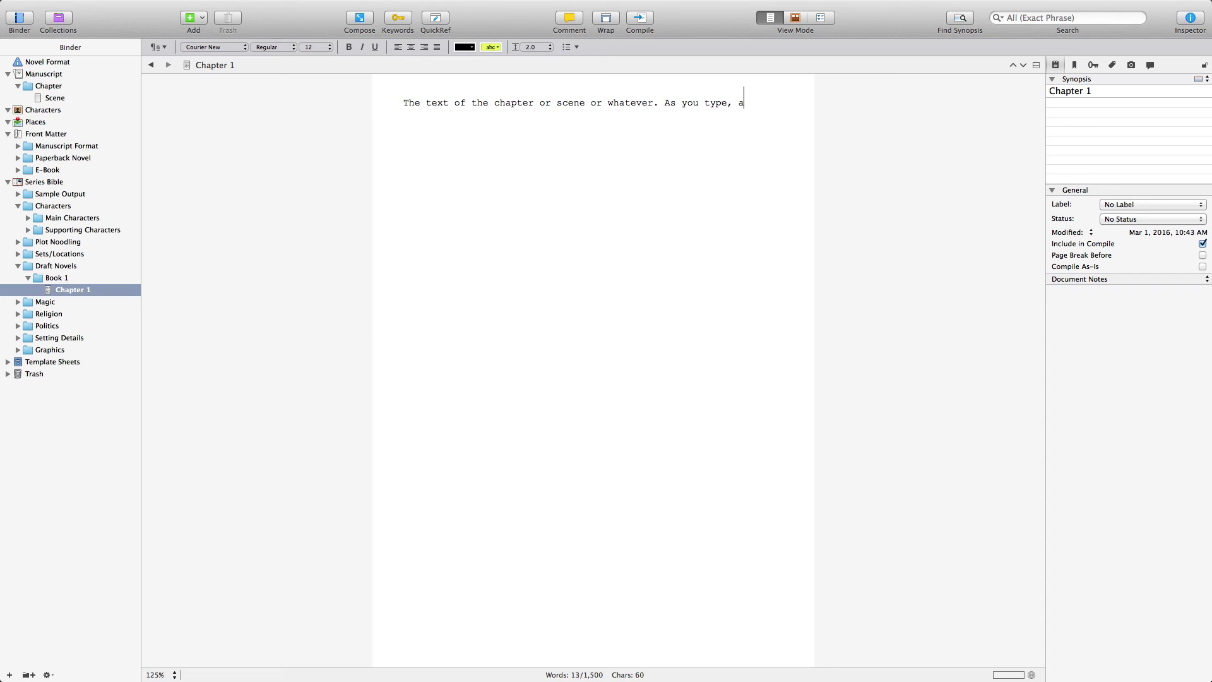
key(BackSpace)
text(in more text, that word coun)
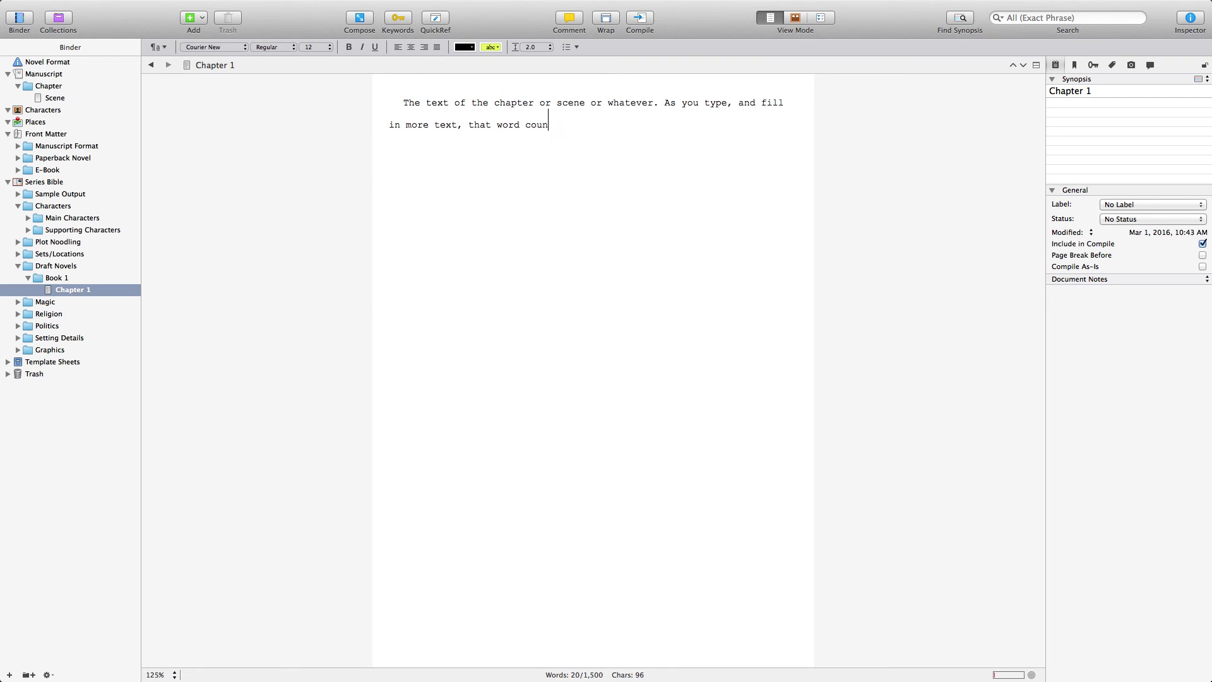
text(t and word metre)
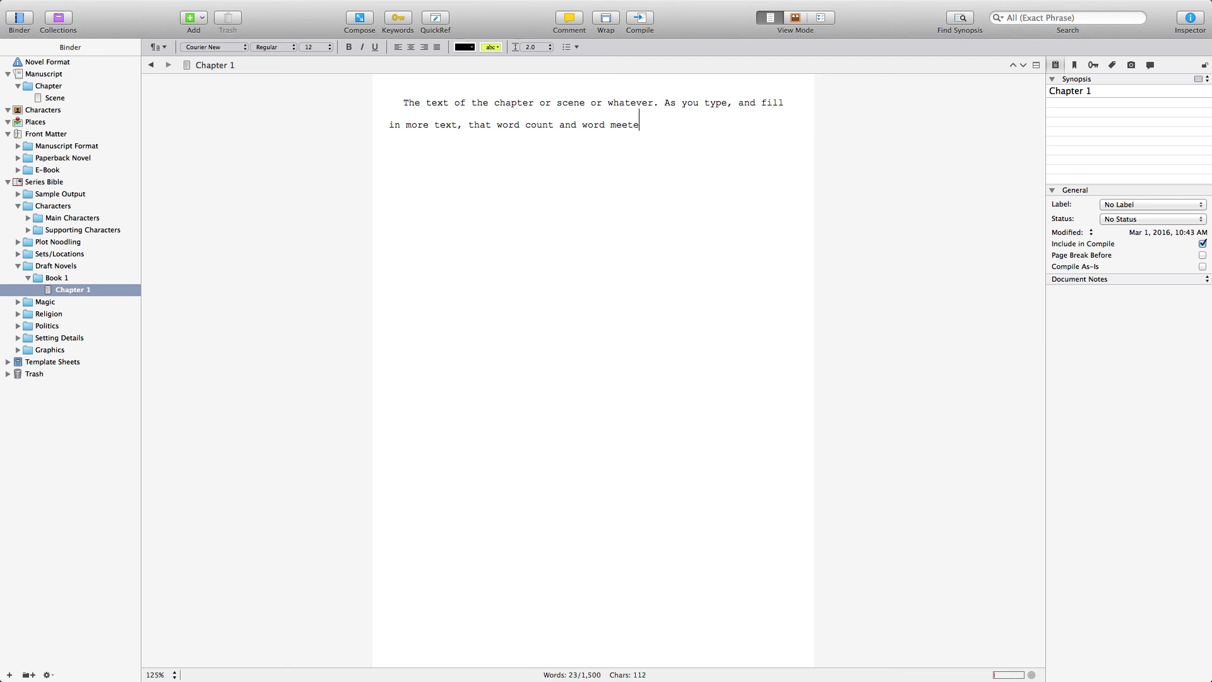
key(BackSpace)
key(BackSpace)
text(er at the bottom of the screen)
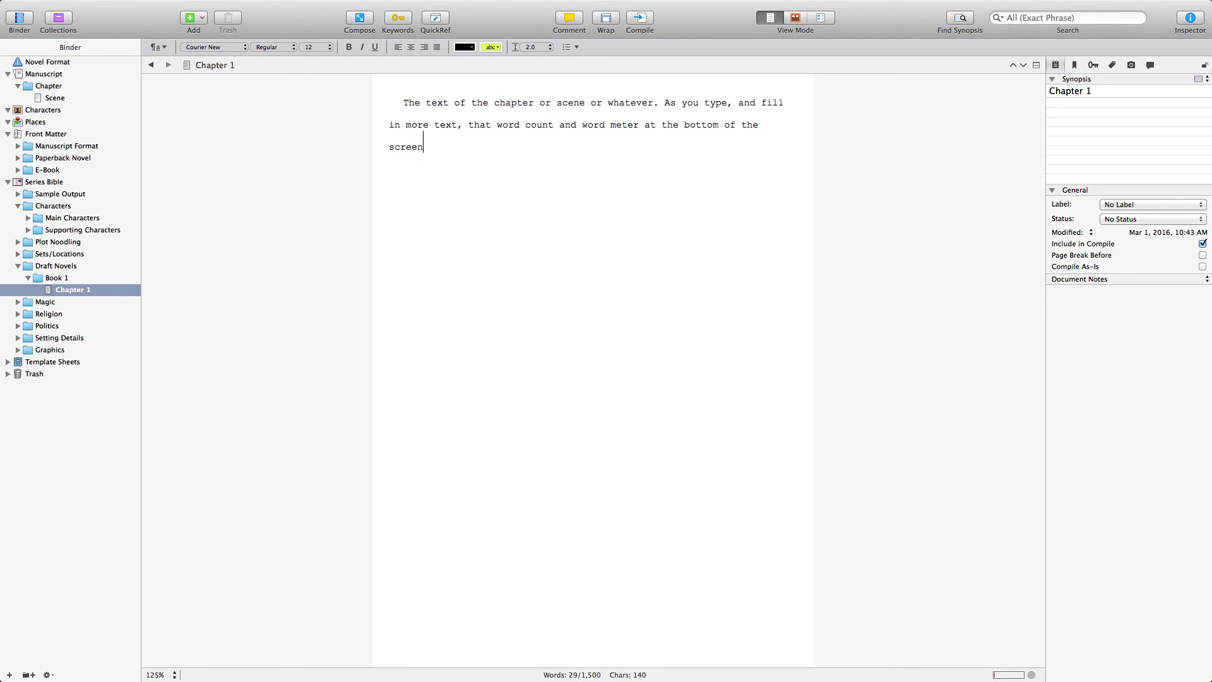
text( will chang)
key(BackSpace)
key(BackSpace)
key(BackSpace)
text(nfgwe.)
key(BackSpace)
key(BackSpace)
key(BackSpace)
key(BackSpace)
key(BackSpace)
key(BackSpace)
key(BackSpace)
text(ange.)
Paste the paragraph repeatedly until Chapter 1 reaches 248 words.
mouse_move(557, 675)
drag(512, 155, 401, 108)
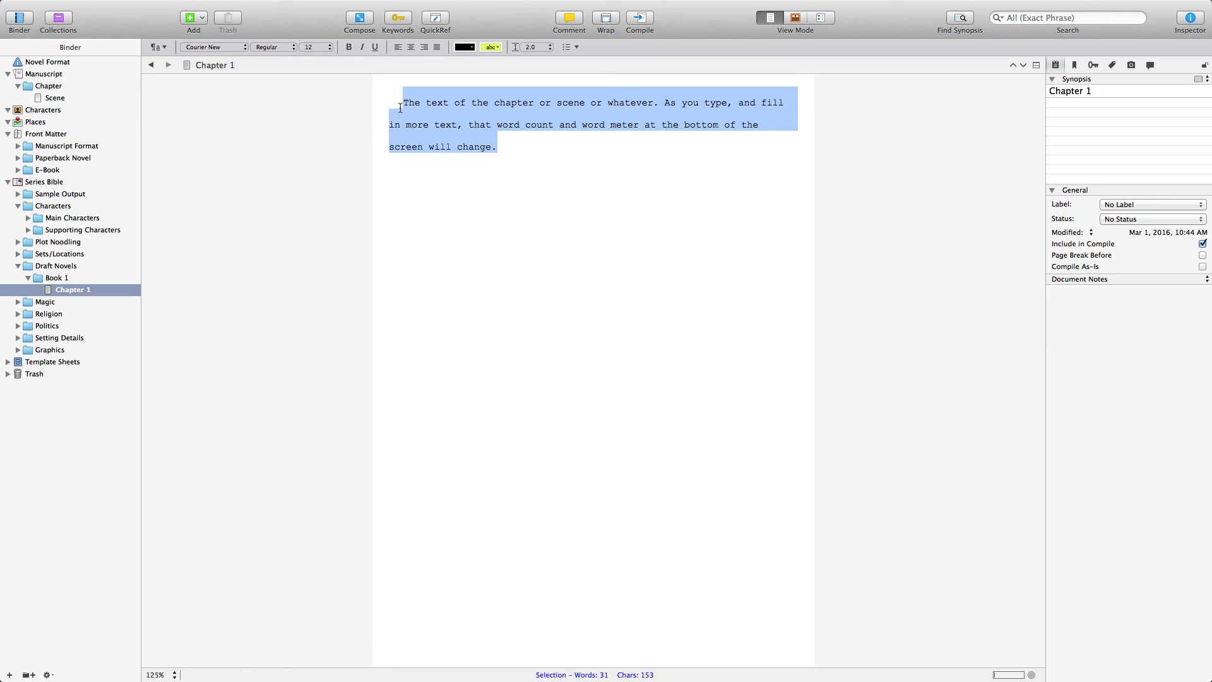
click(497, 176)
key(super+v)
key(super+v)
key(super+v)
key(super+v)
key(super+v)
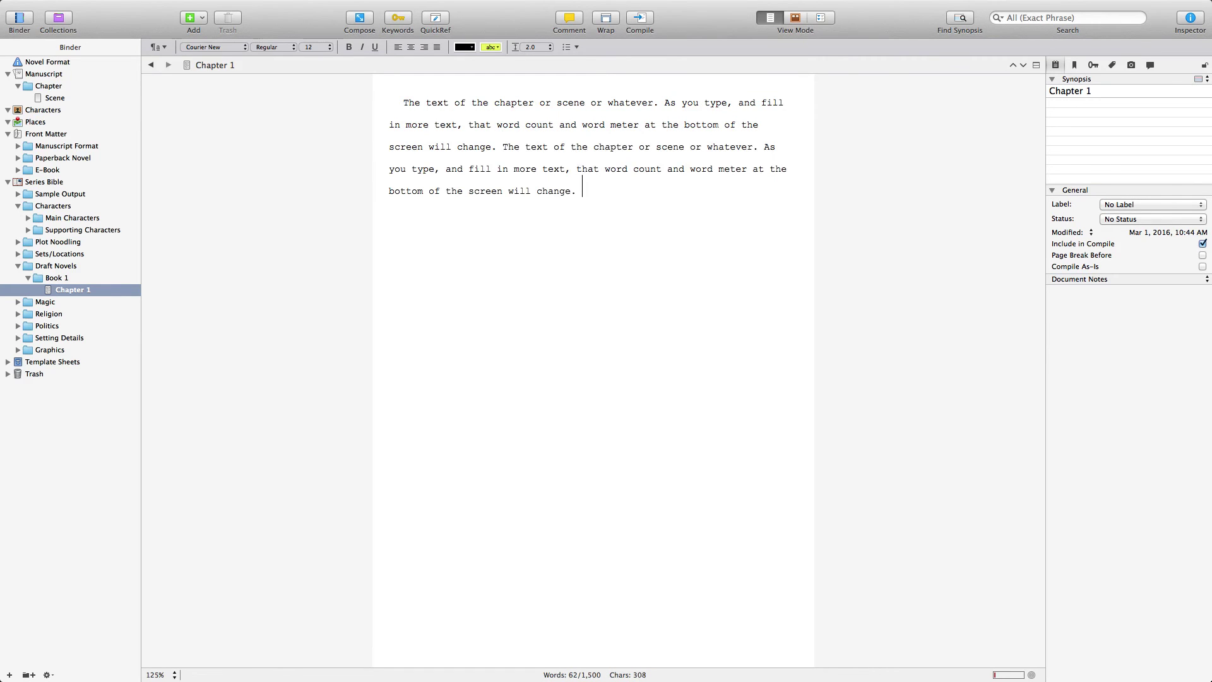
key(super+v)
key(super+v)
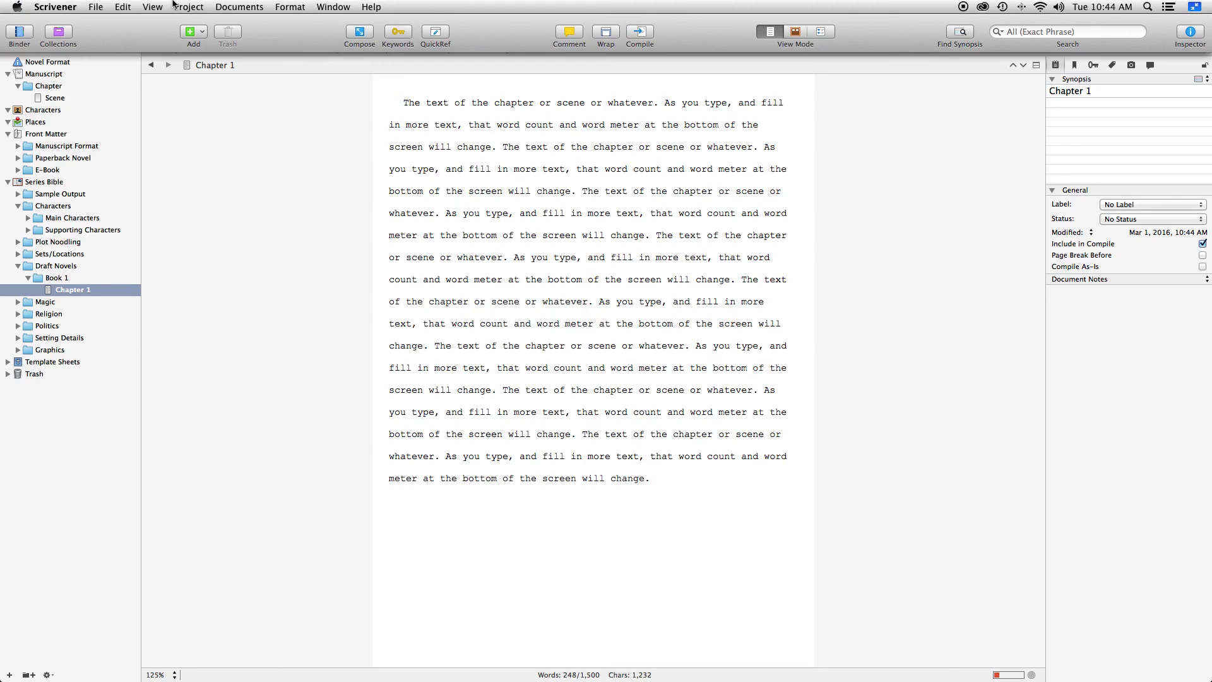
click(188, 7)
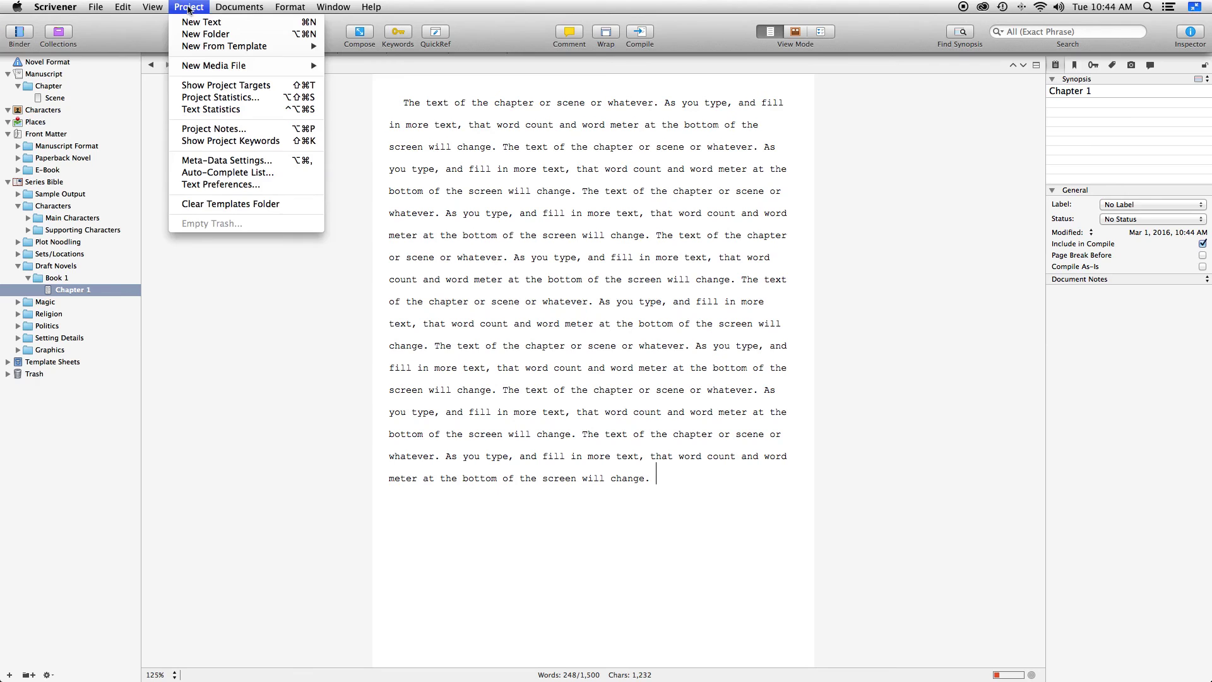
click(250, 97)
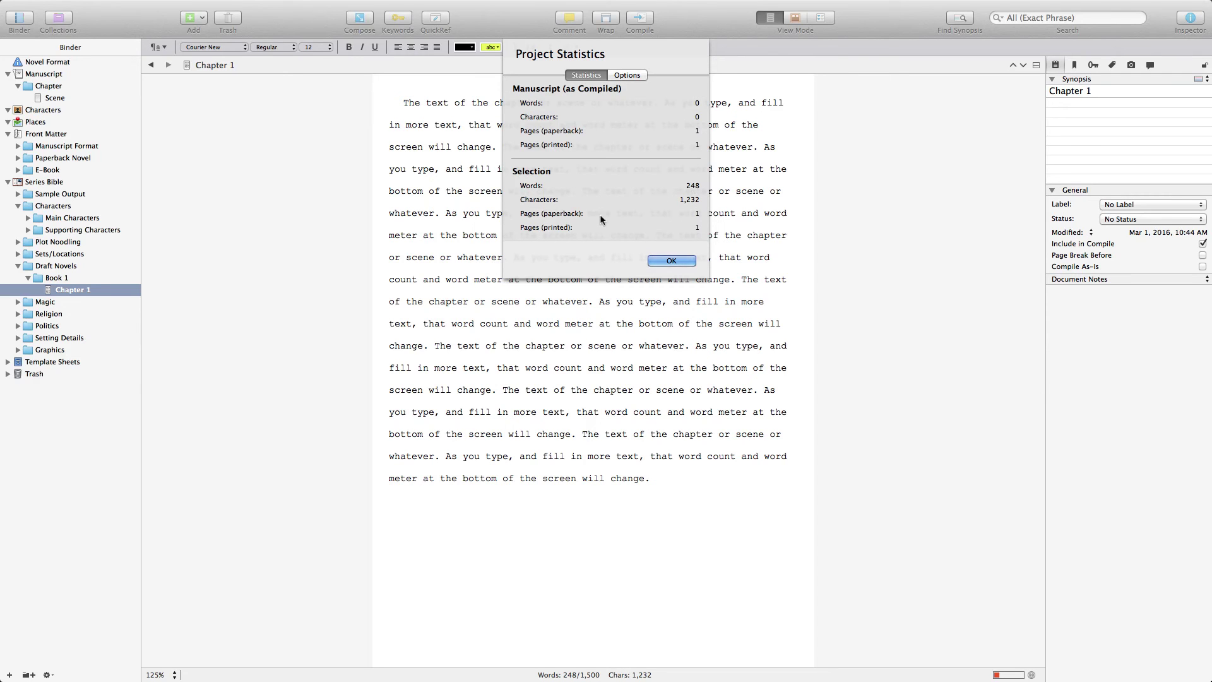
click(628, 76)
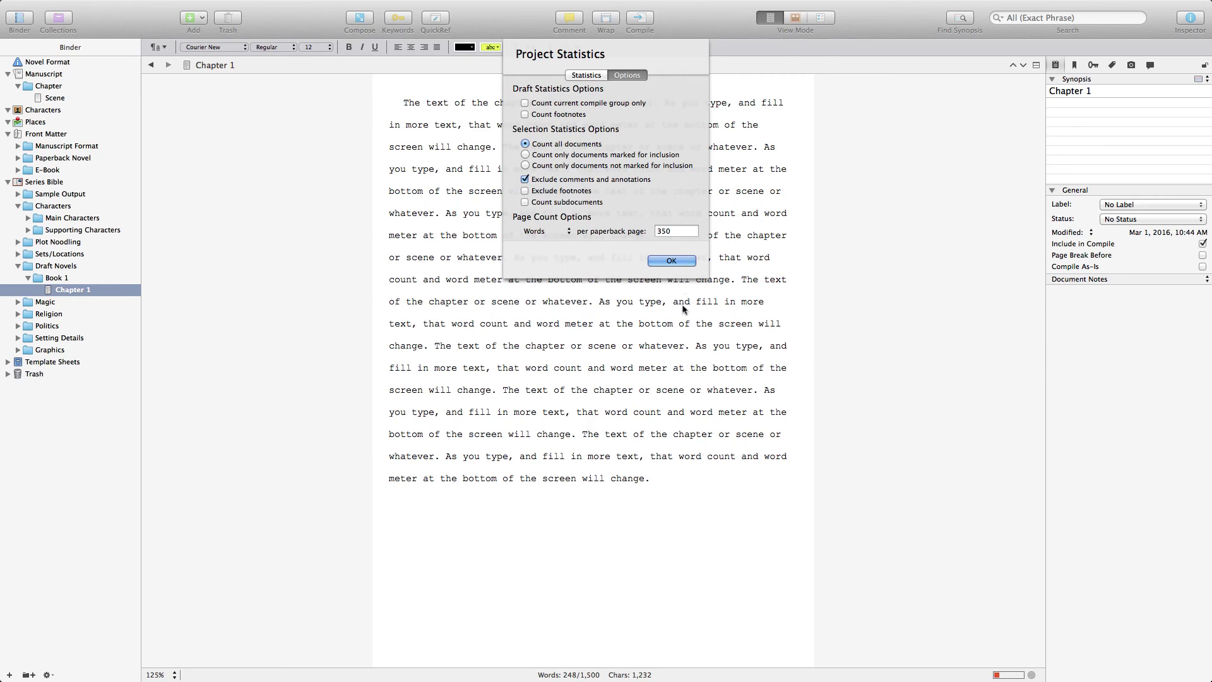
click(671, 261)
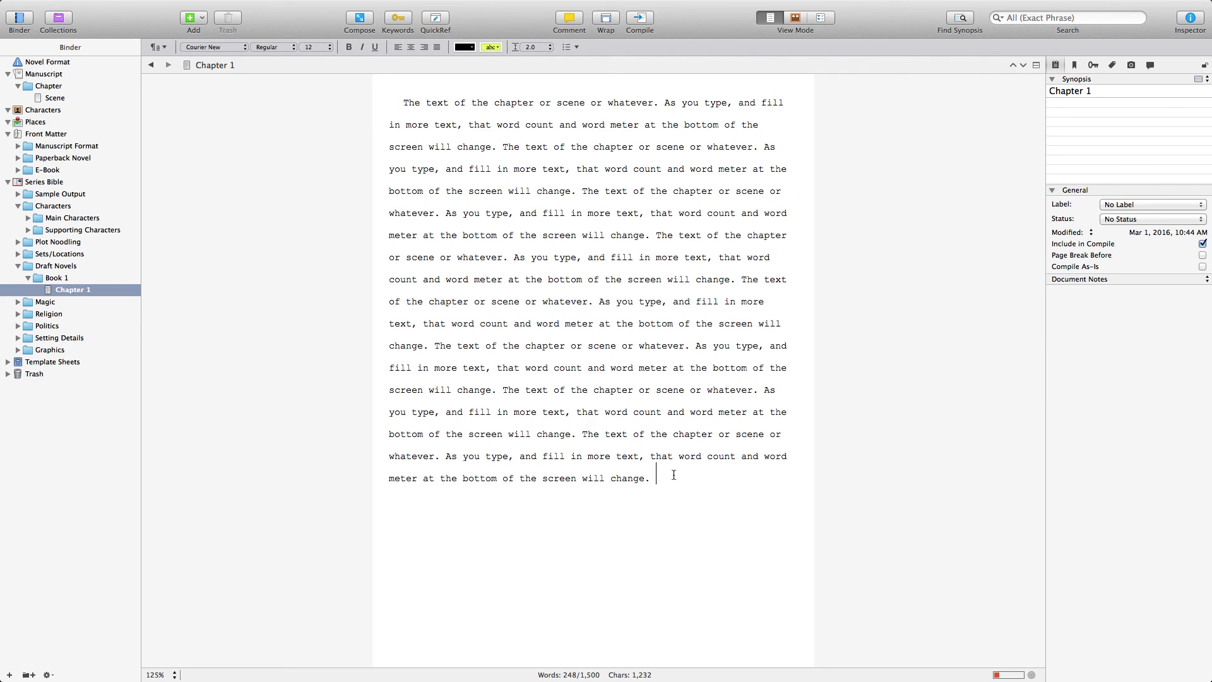
Delete the repeated text, trimming Chapter 1 back to its 9-word first sentence.
drag(673, 475, 656, 125)
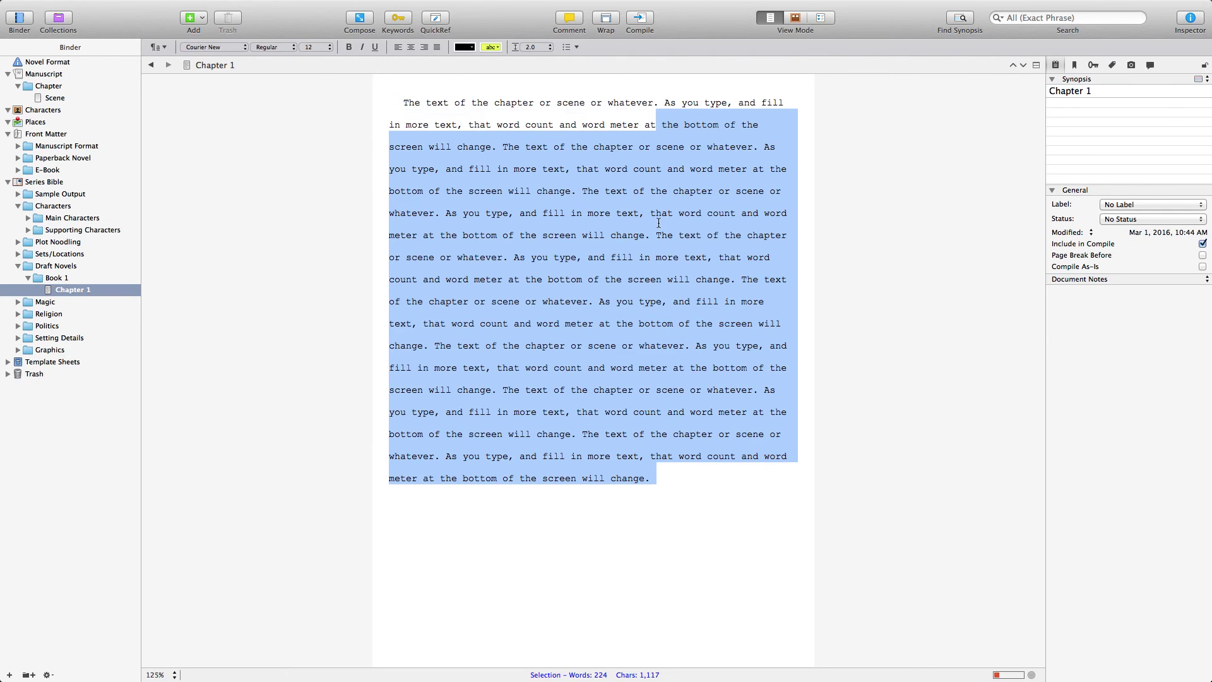
key(BackSpace)
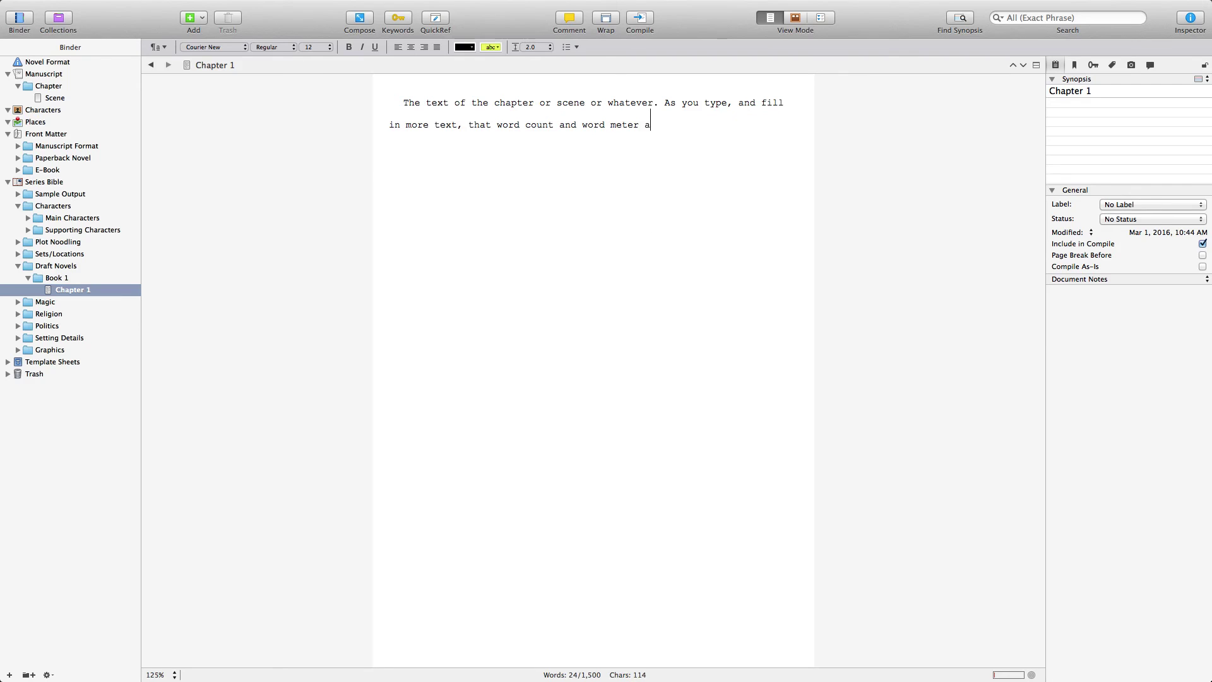
key(BackSpace)
key(BackSpace)
key(BackSpace)
key(BackSpace)
key(BackSpace)
key(BackSpace)
key(BackSpace)
key(BackSpace)
key(BackSpace)
key(BackSpace)
drag(703, 126, 662, 106)
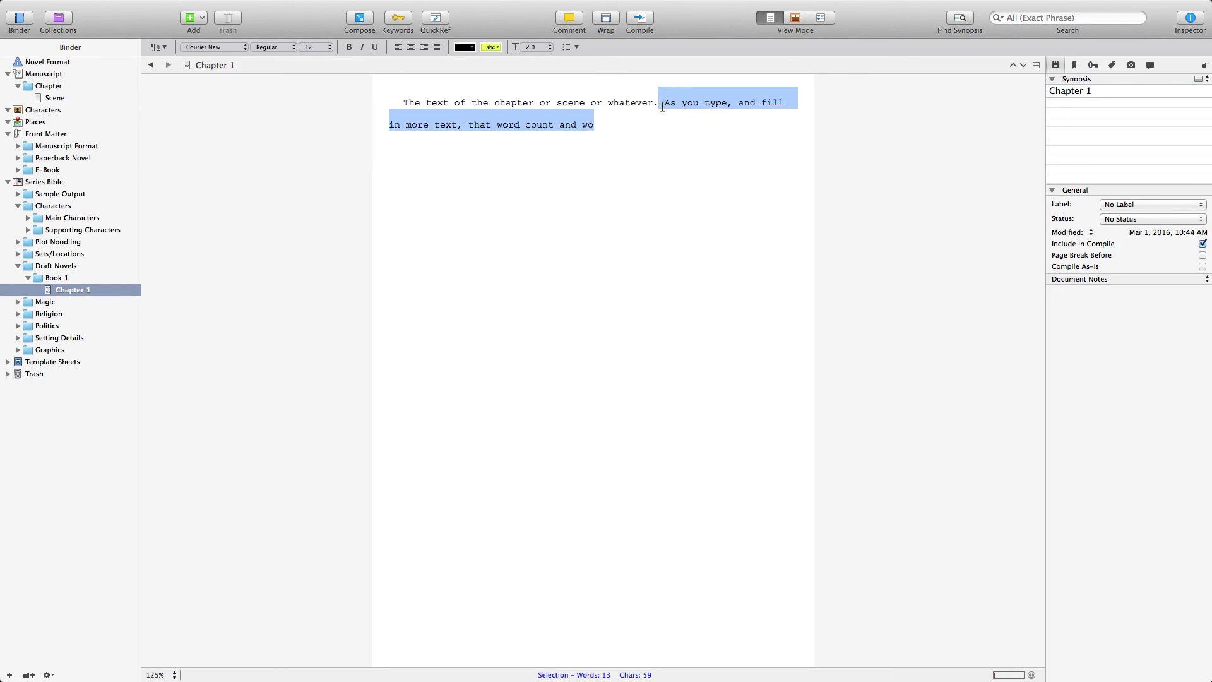
key(BackSpace)
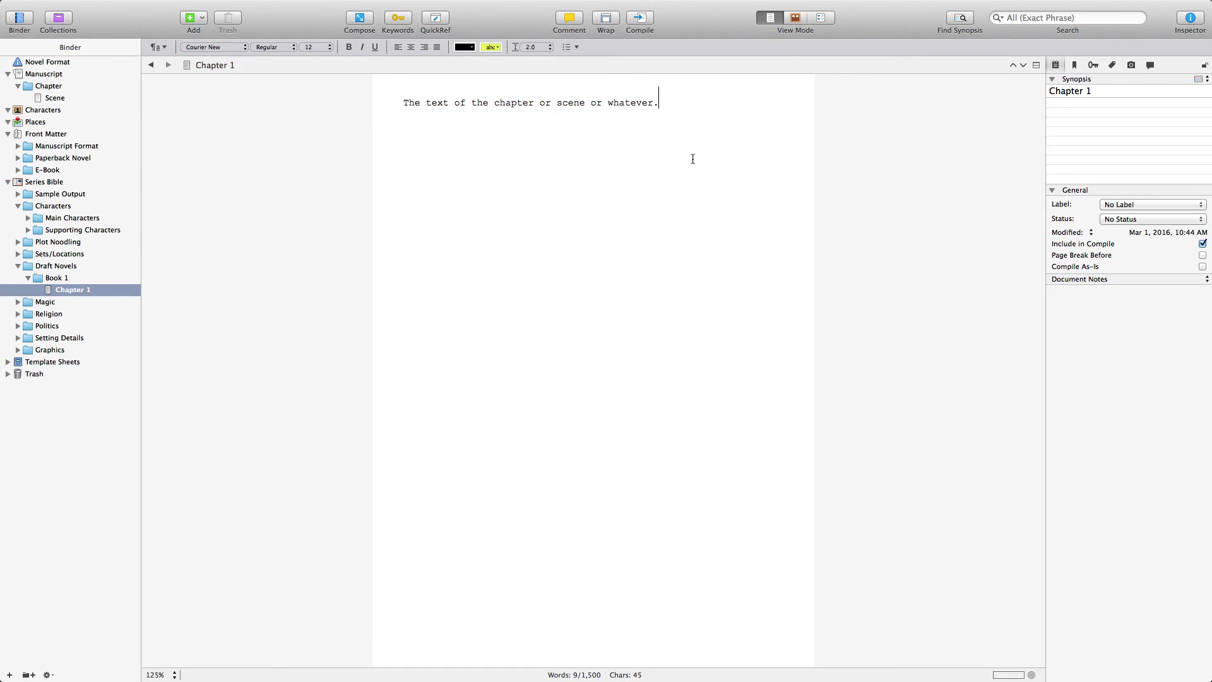
Reopen Chapter 1 from Book 1 and place the caret at the end of its text.
click(55, 279)
click(69, 290)
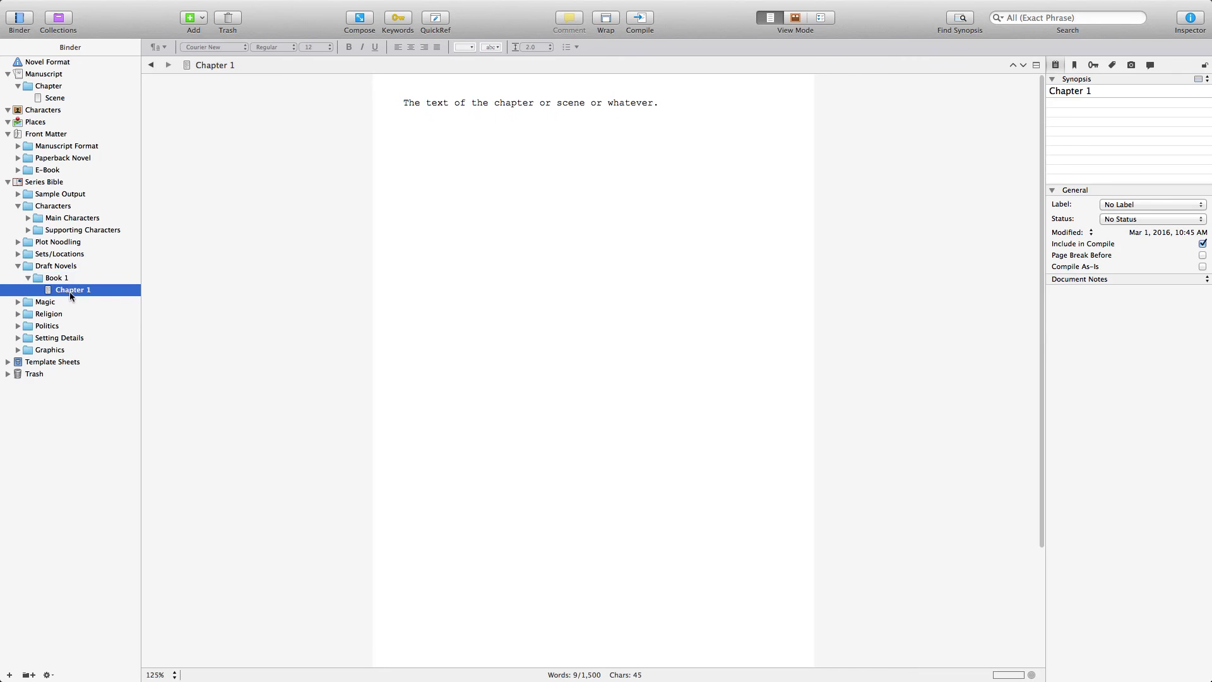
click(677, 156)
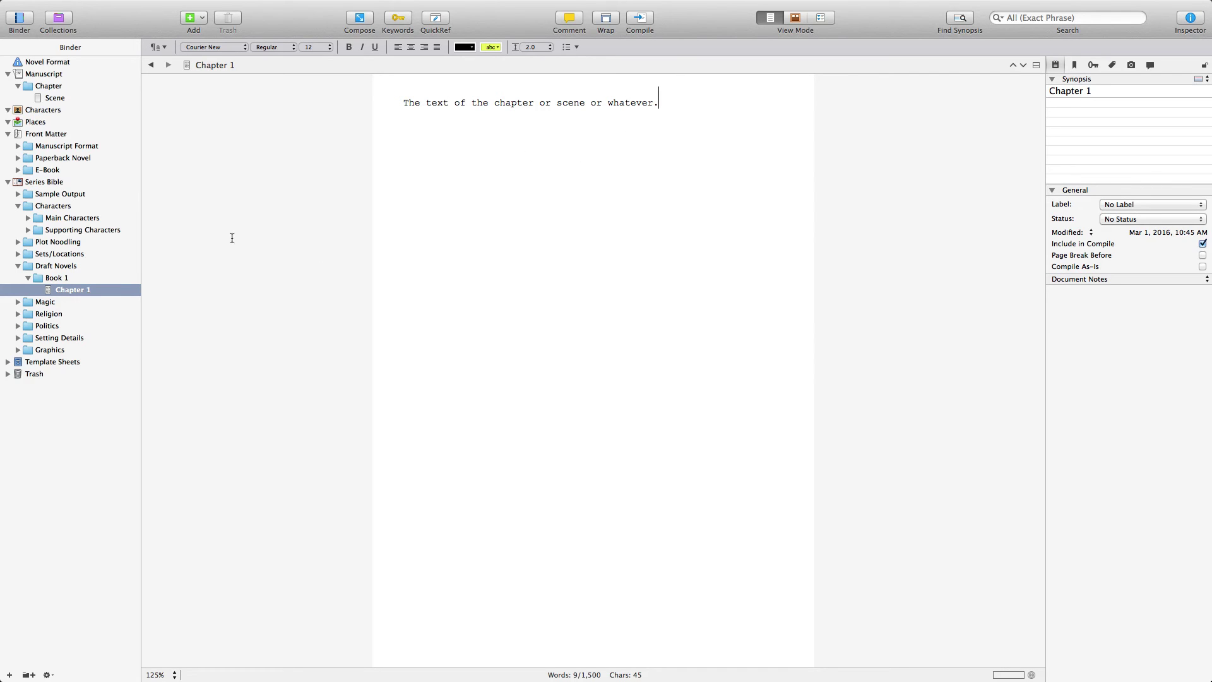
Duplicate Chapter 1, rename the copy to 'Chapter 2', and compare it with Chapter 1.
right_click(77, 292)
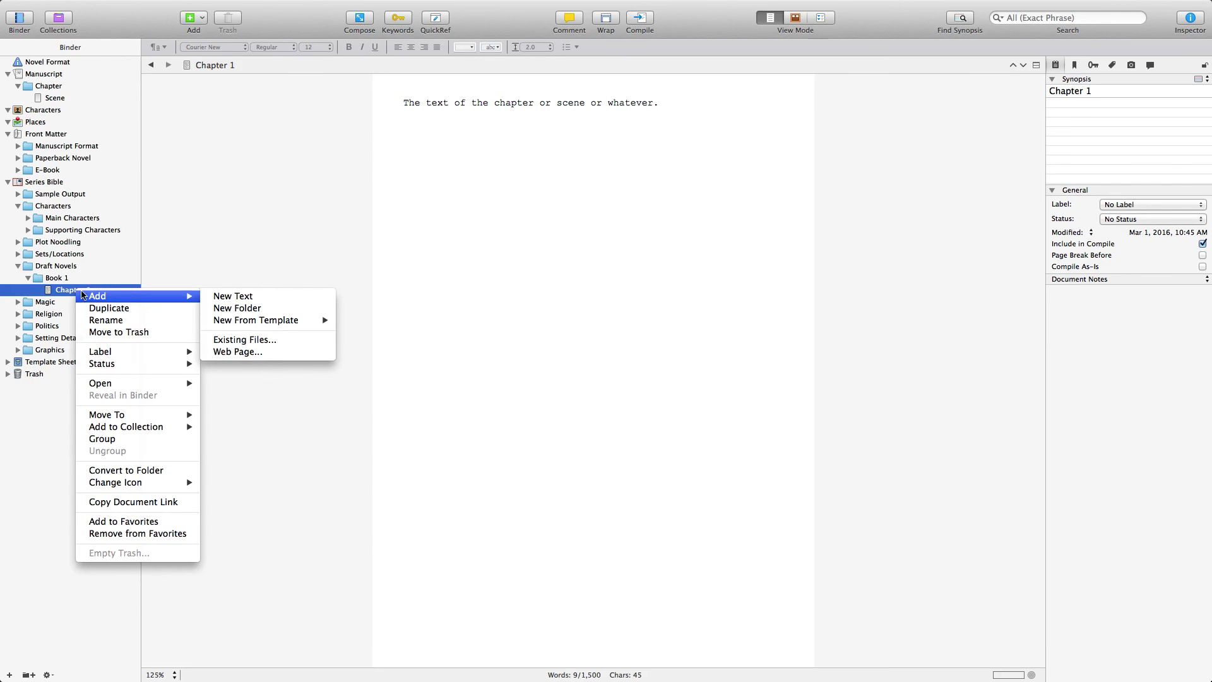
click(98, 311)
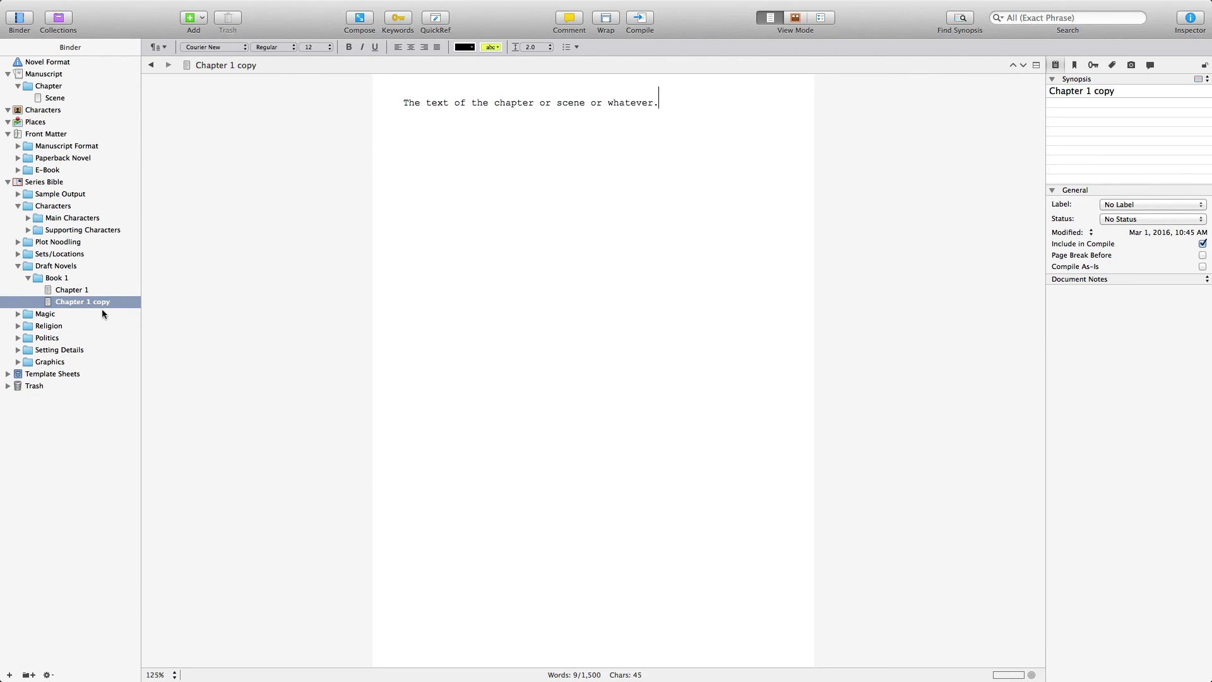
click(87, 303)
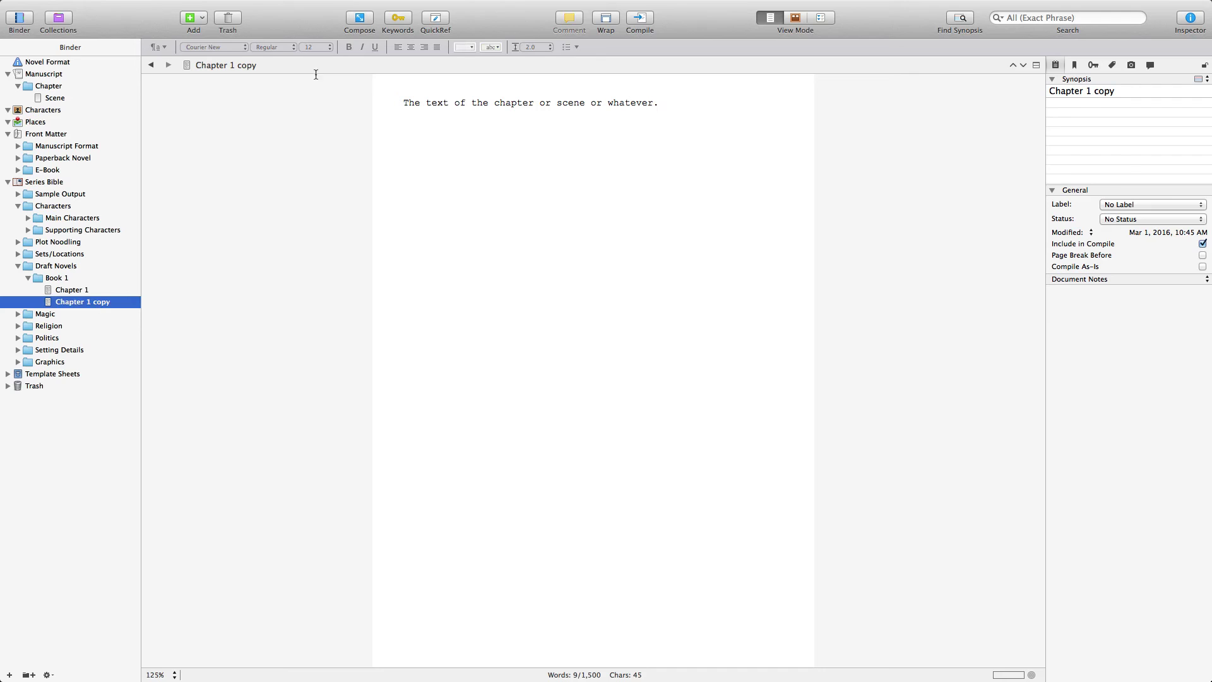
drag(230, 66, 264, 69)
text(2)
click(442, 190)
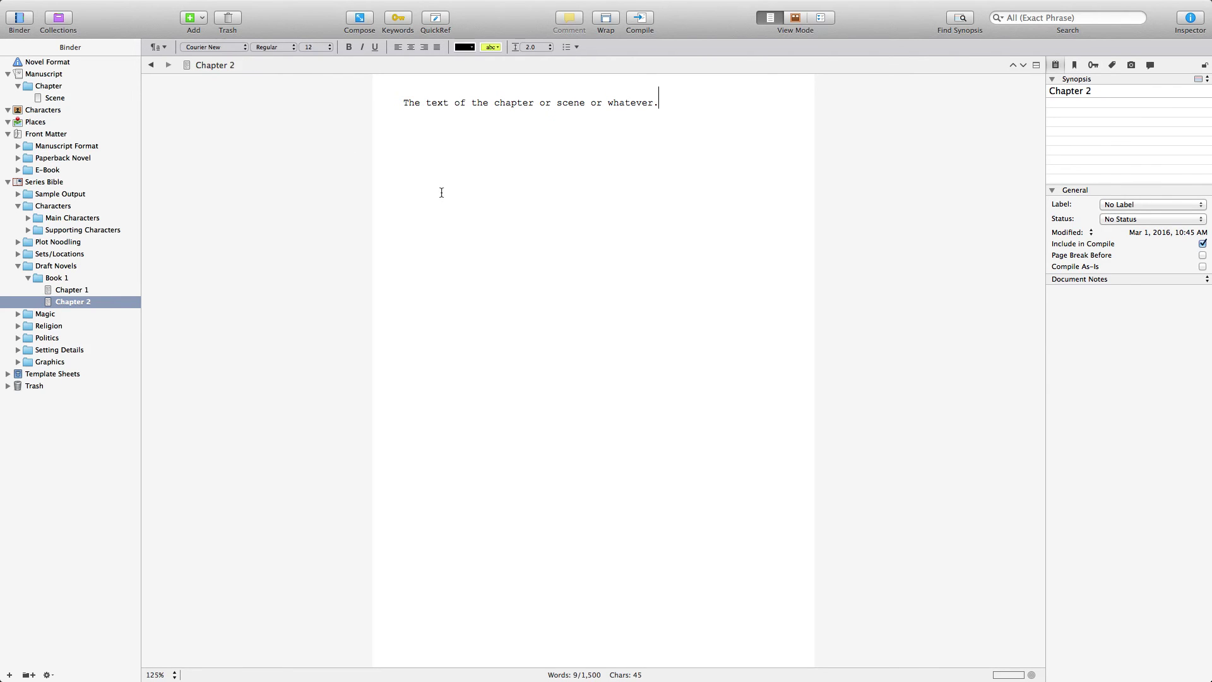
click(93, 290)
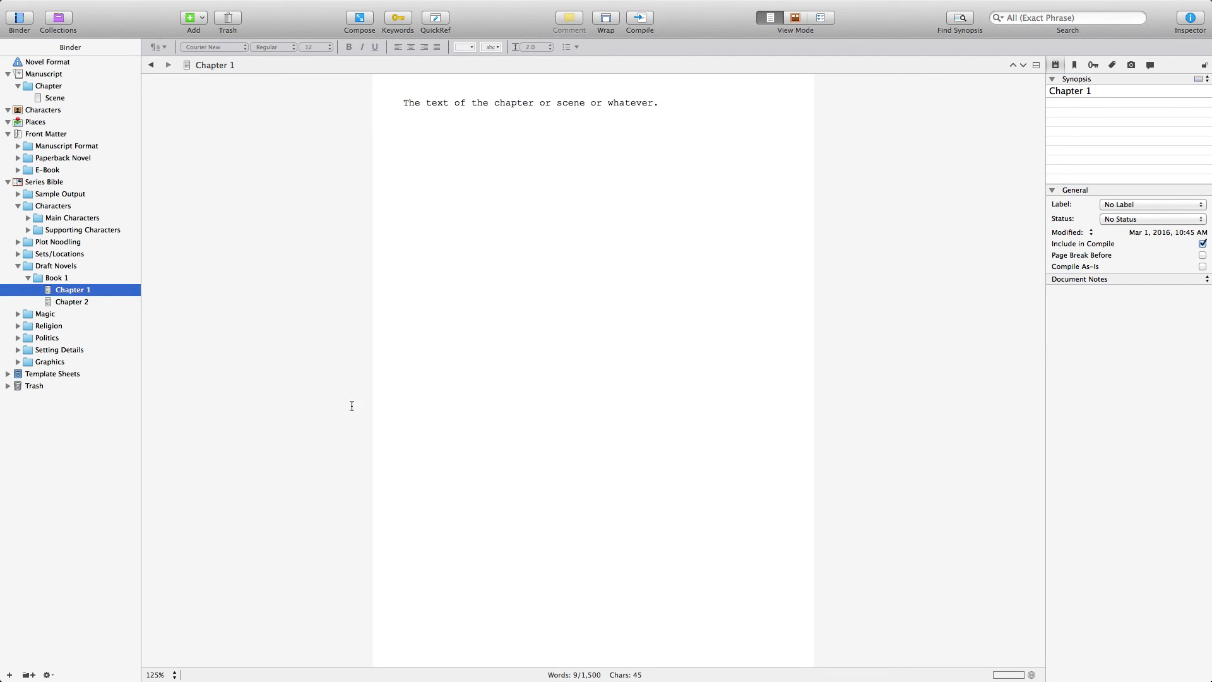
click(89, 303)
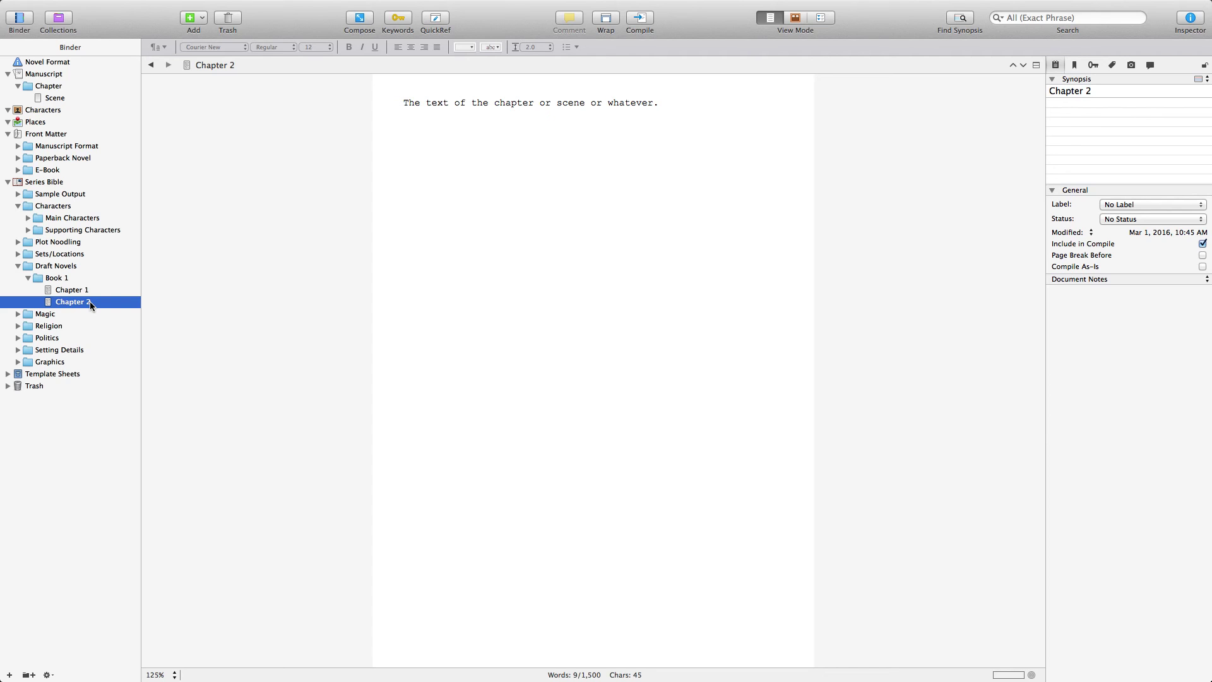
Add a blank document under Book 1, then move the resulting Untitled document to the Trash.
click(9, 675)
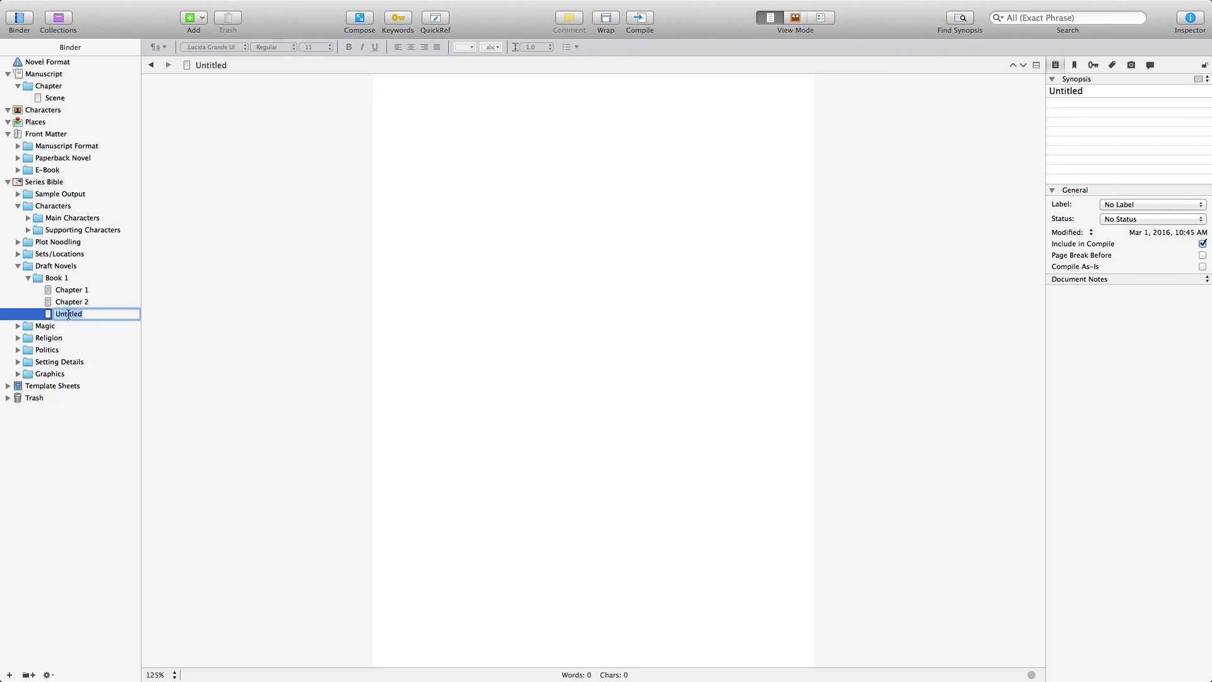
click(476, 180)
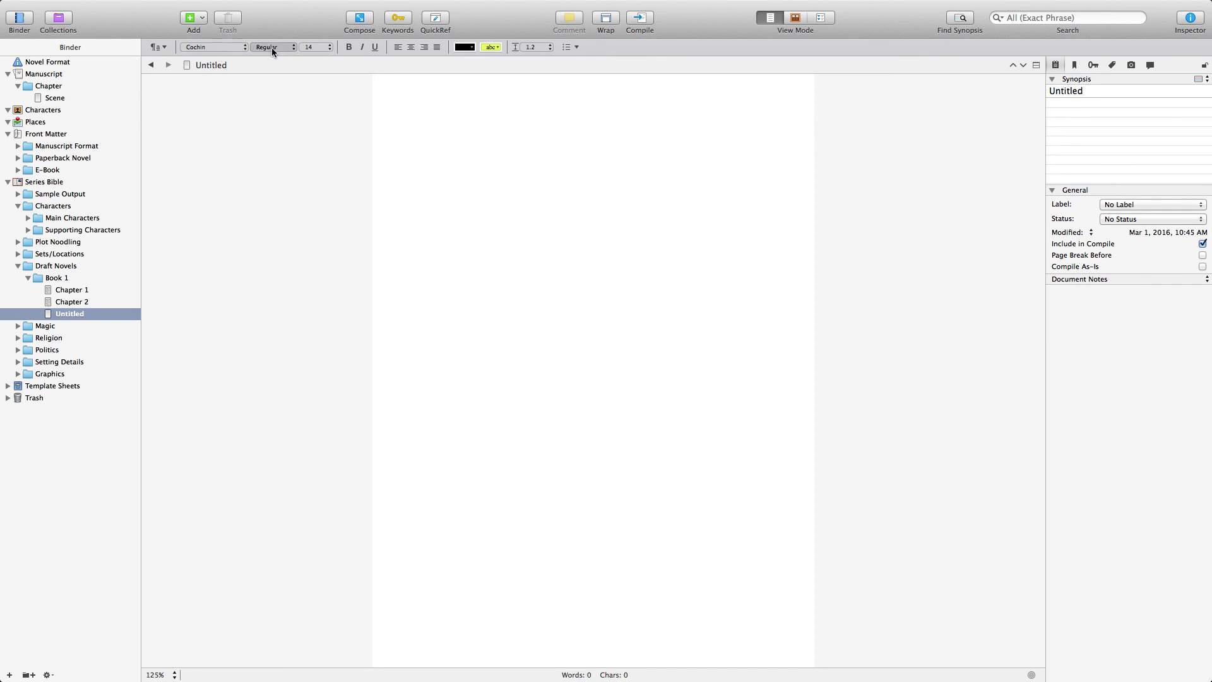
right_click(90, 313)
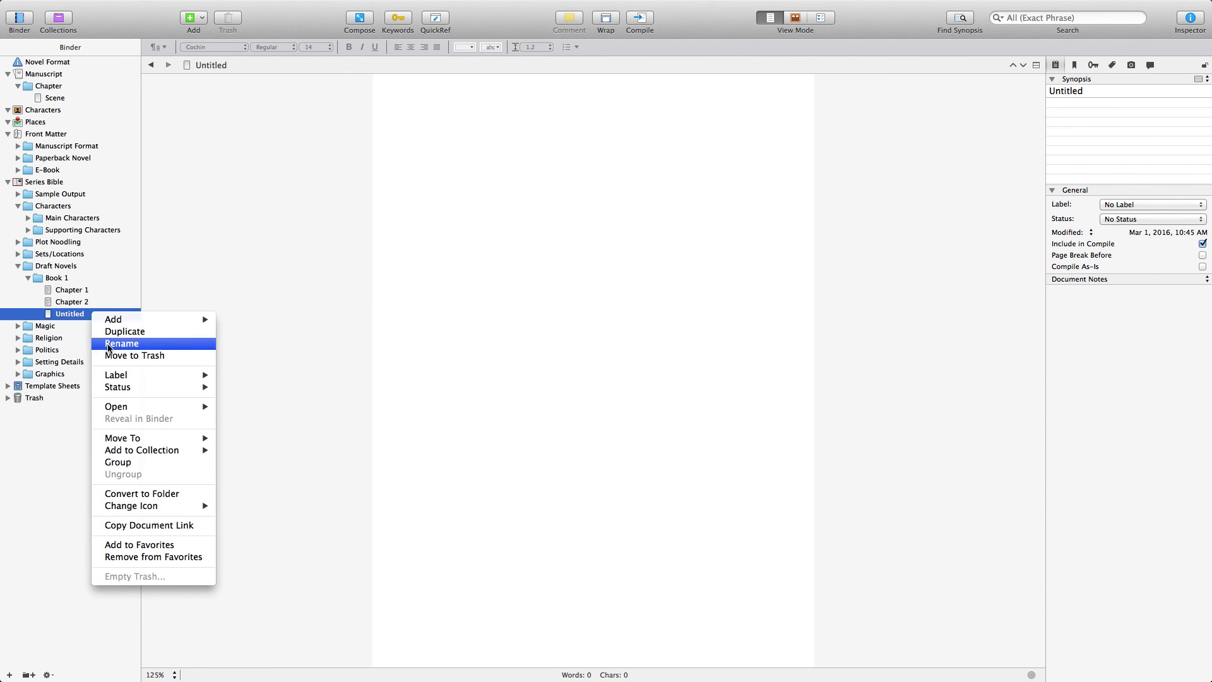
click(111, 356)
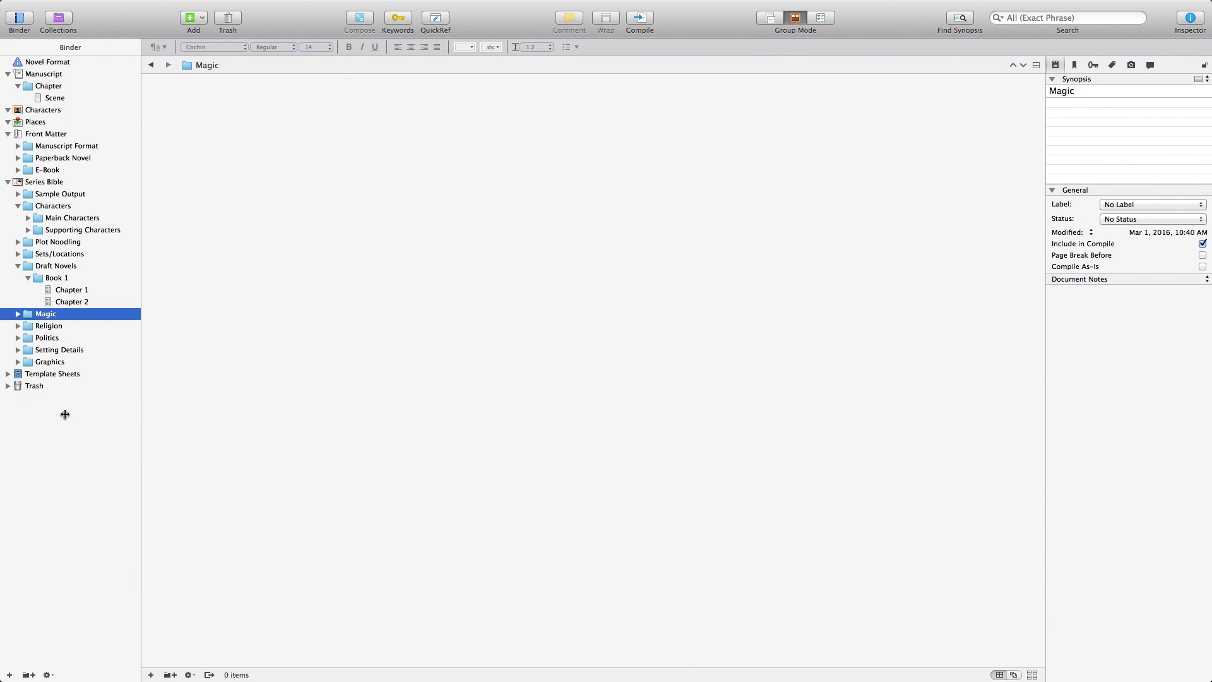
Expand and collapse the Trash to confirm Untitled is inside it.
click(29, 387)
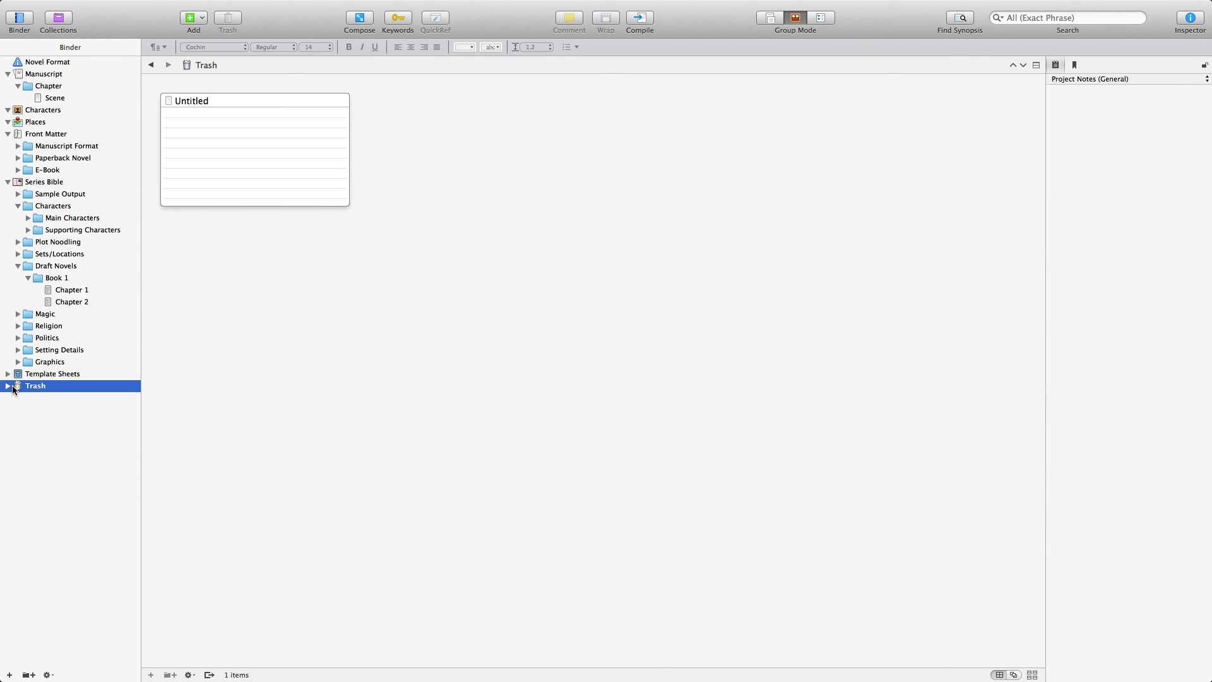
click(7, 386)
click(7, 387)
click(7, 386)
click(7, 386)
click(43, 363)
Add a new folder, nest it inside Graphics and name it 'Character Photos'.
click(29, 674)
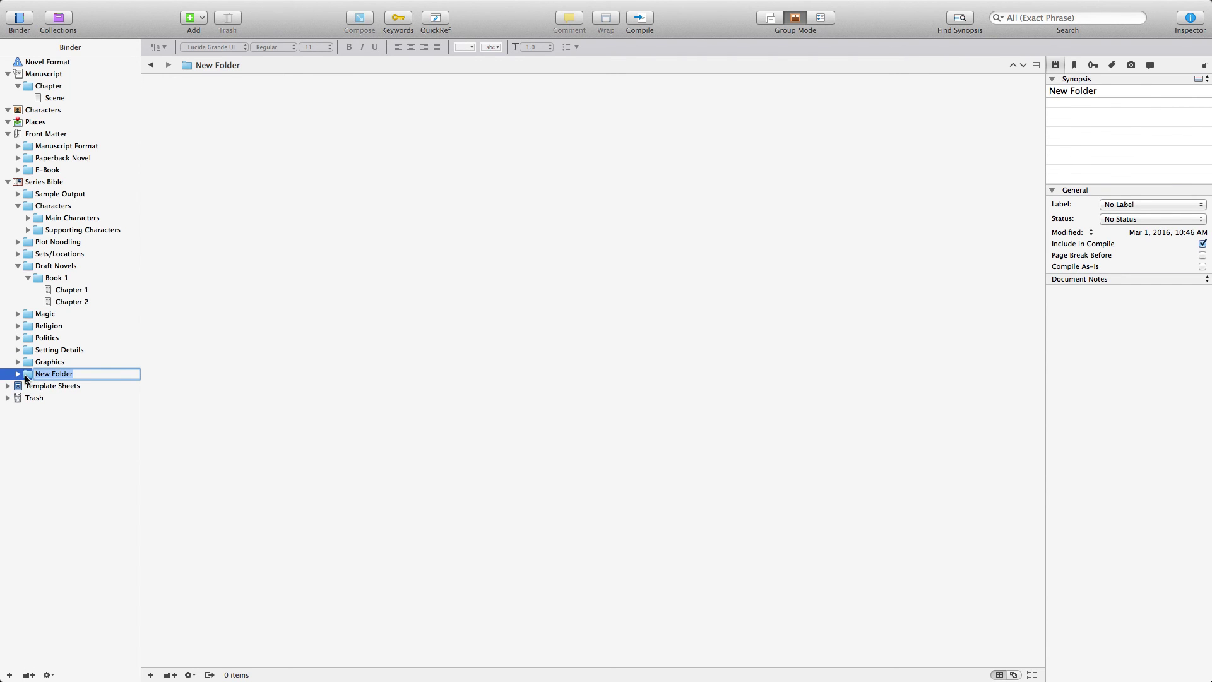
mouse_move(54, 377)
mouse_down()
mouse_move(79, 374)
mouse_move(57, 362)
mouse_up()
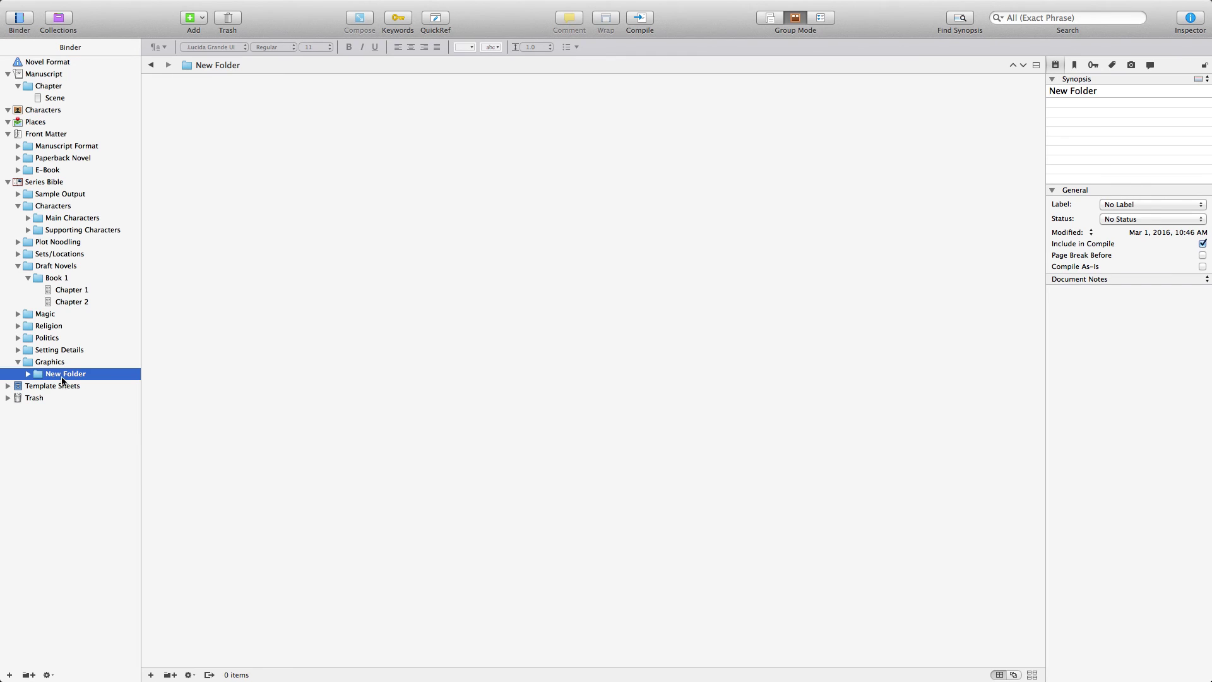
click(67, 374)
text(Photos)
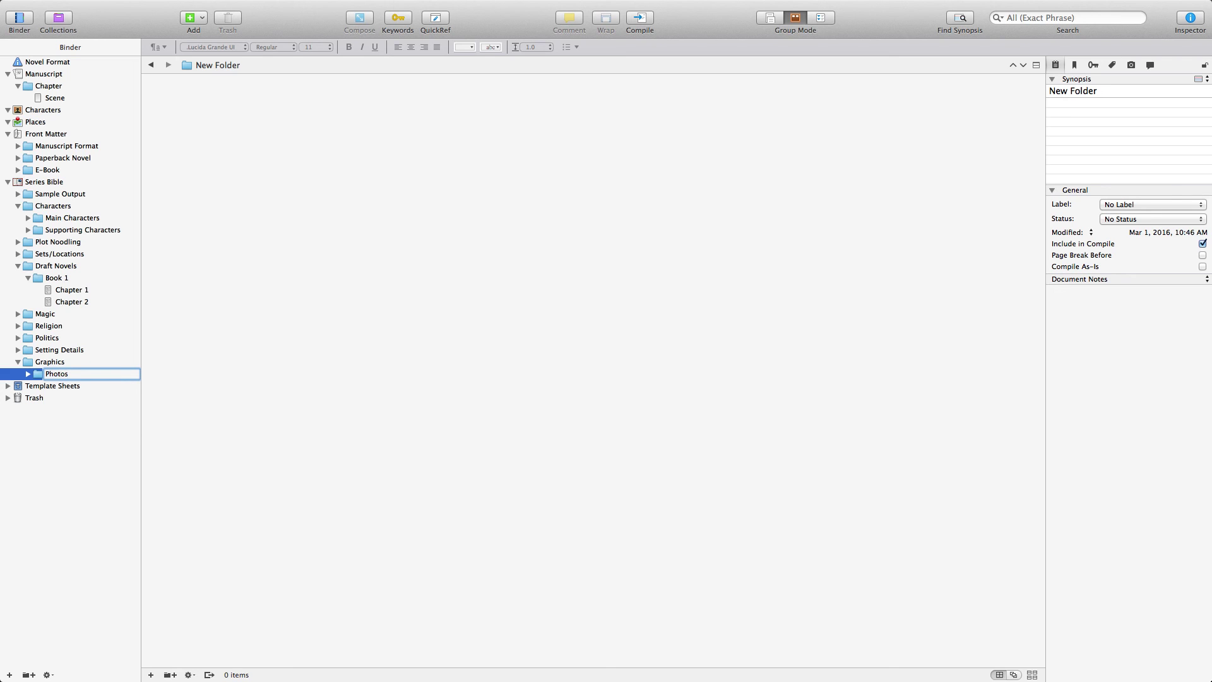
key(BackSpace)
key(BackSpace)
key(BackSpace)
key(BackSpace)
key(BackSpace)
key(BackSpace)
text(Charactert Pho)
key(BackSpace)
key(BackSpace)
text(hotos)
key(Return)
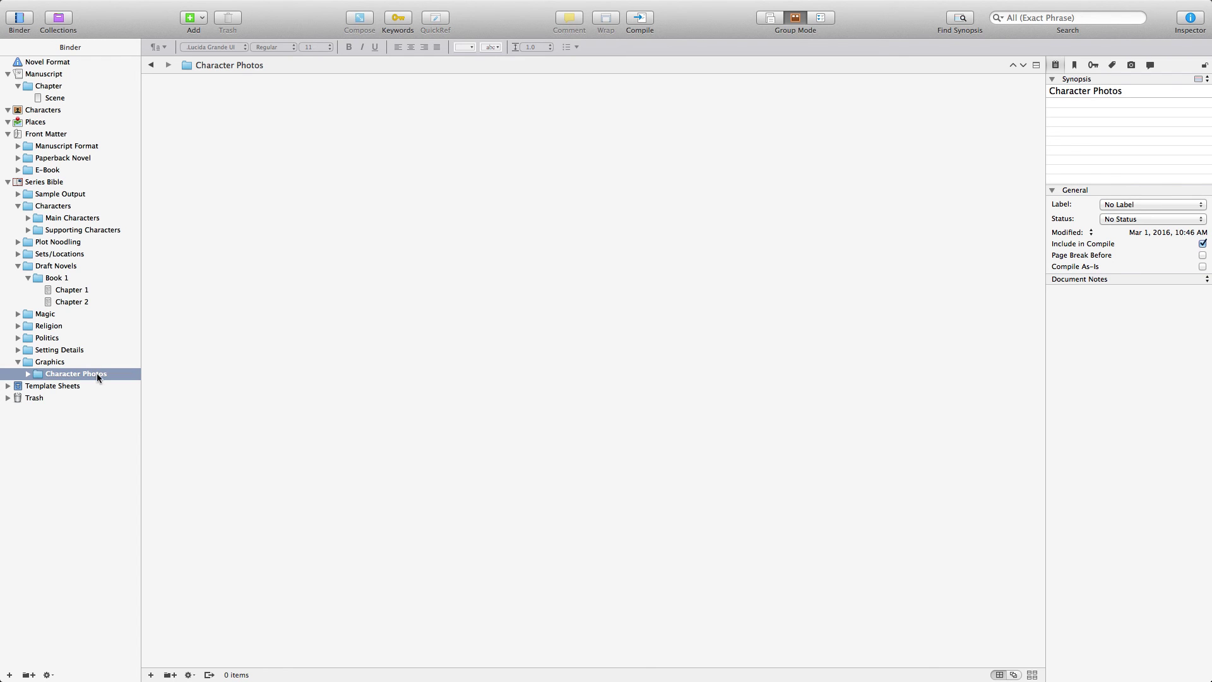
Duplicate that folder twice, renaming the copies 'Maps' and 'Other Images'.
right_click(96, 373)
click(102, 389)
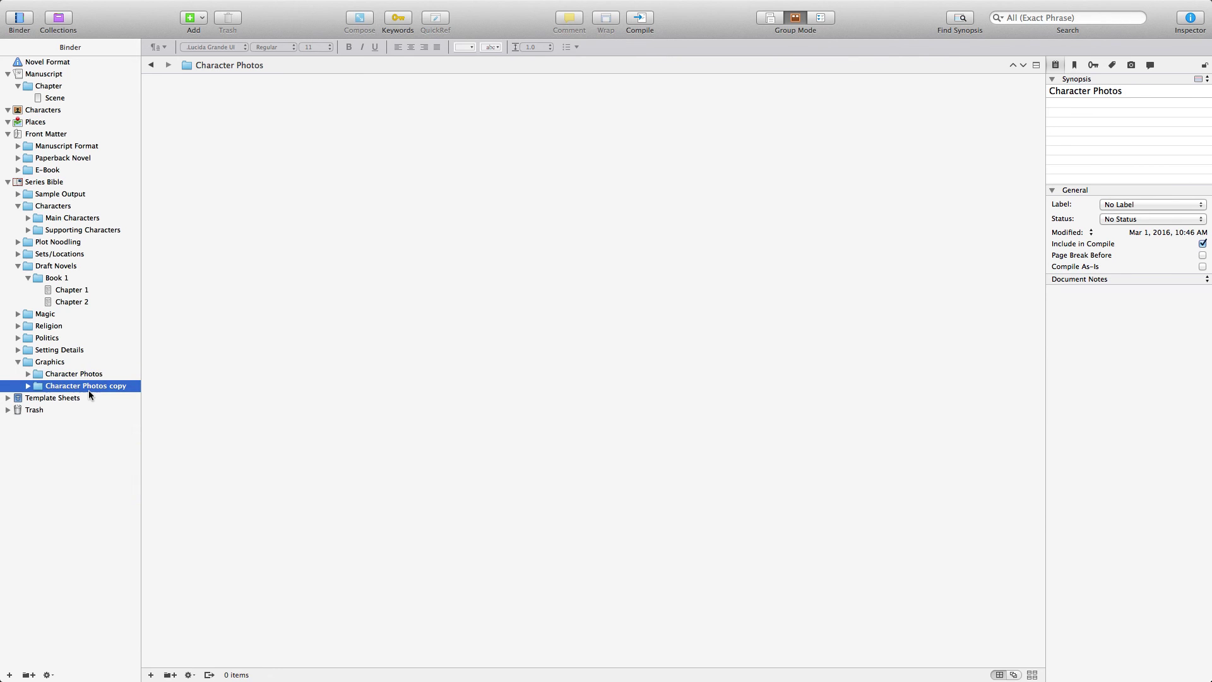
click(88, 384)
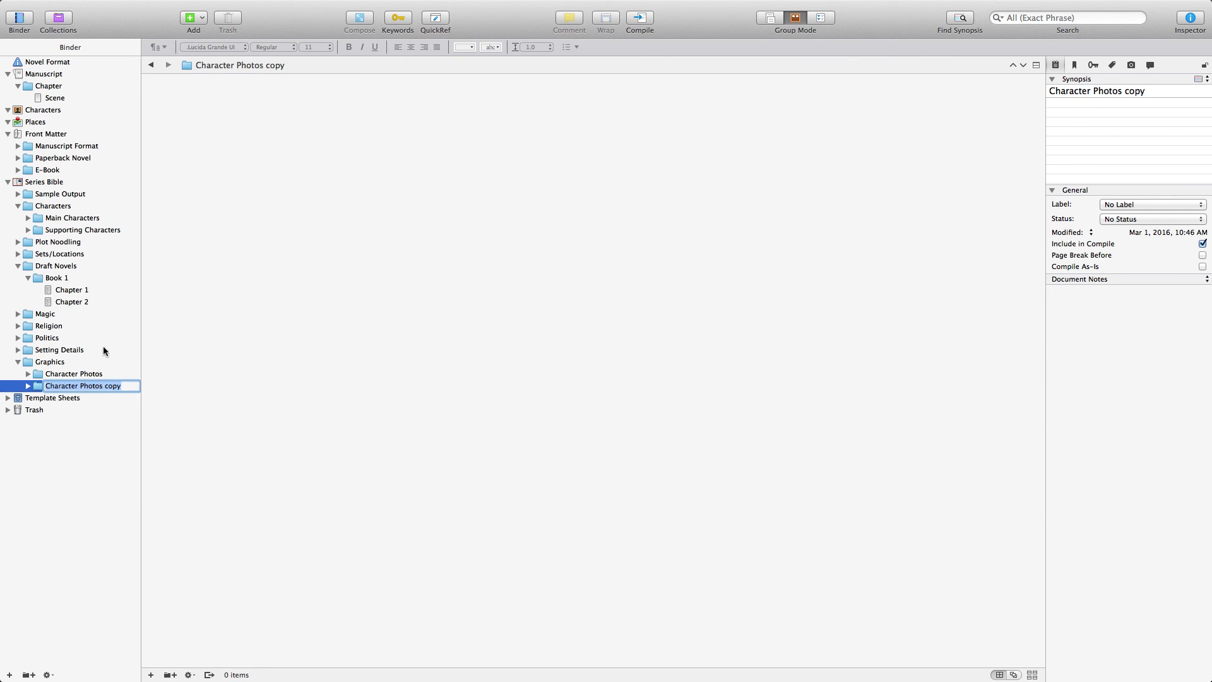
text(Maps)
click(217, 410)
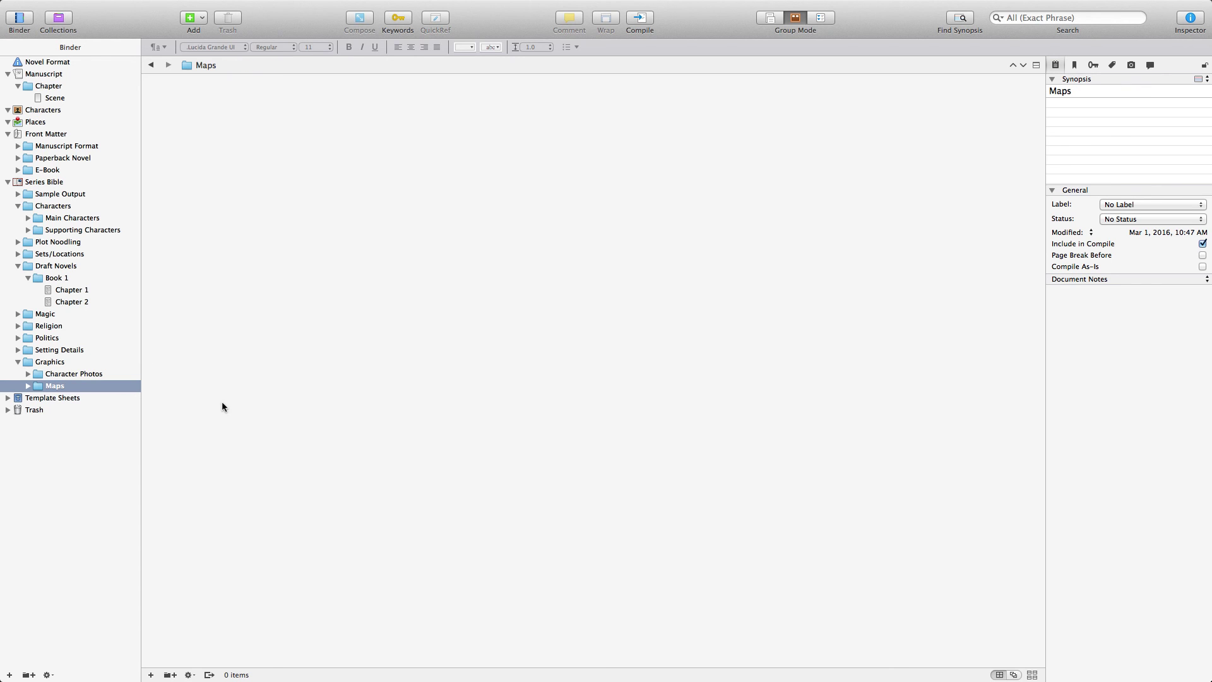
right_click(75, 386)
click(86, 405)
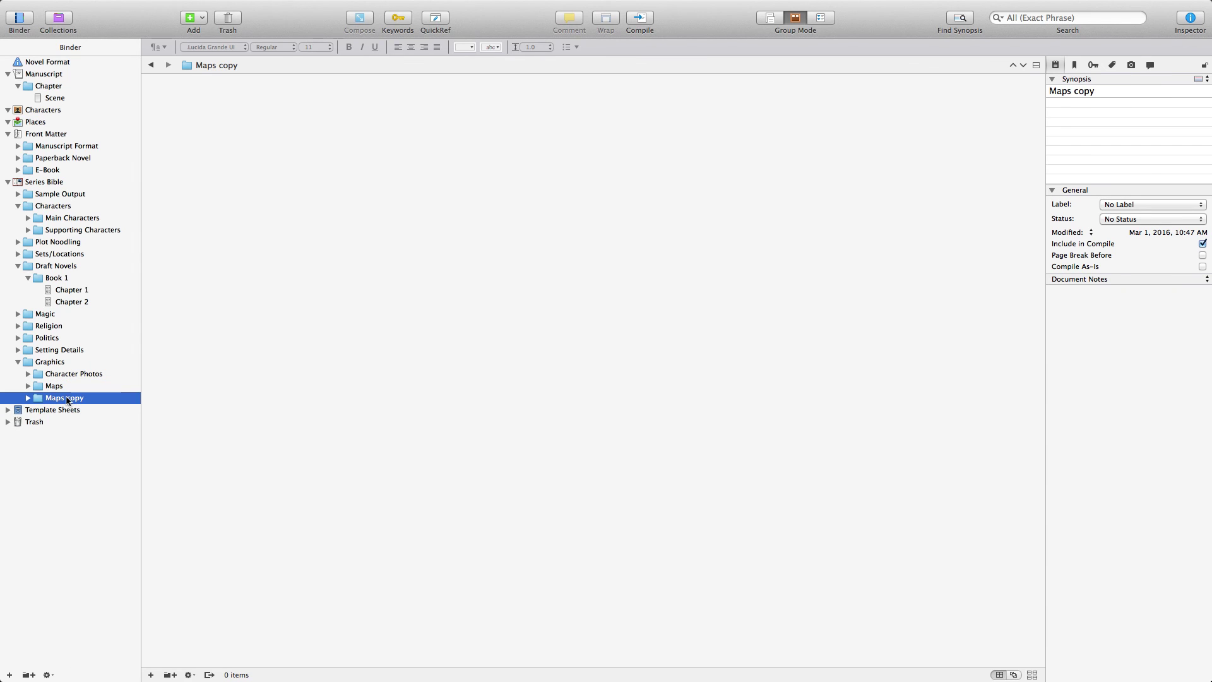
click(99, 401)
text(Other )
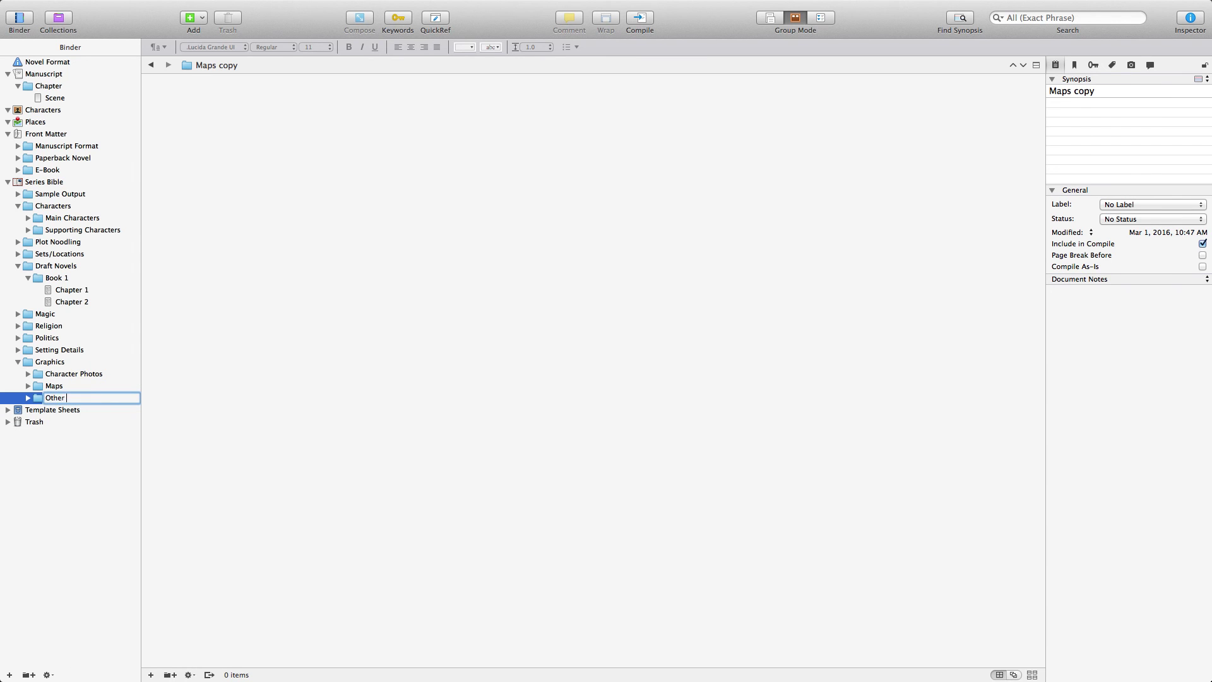
text(Images)
key(Return)
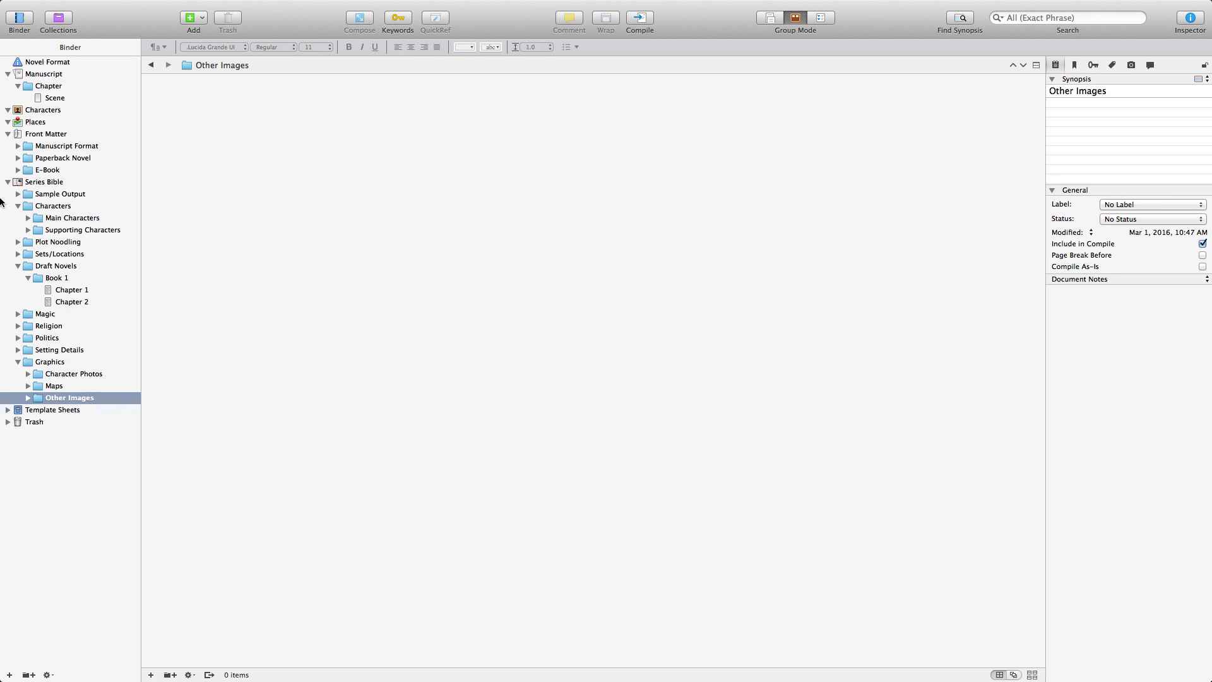
mouse_move(162, 3)
click(8, 110)
Move the top-level Characters and Places folders to the Trash.
right_click(30, 112)
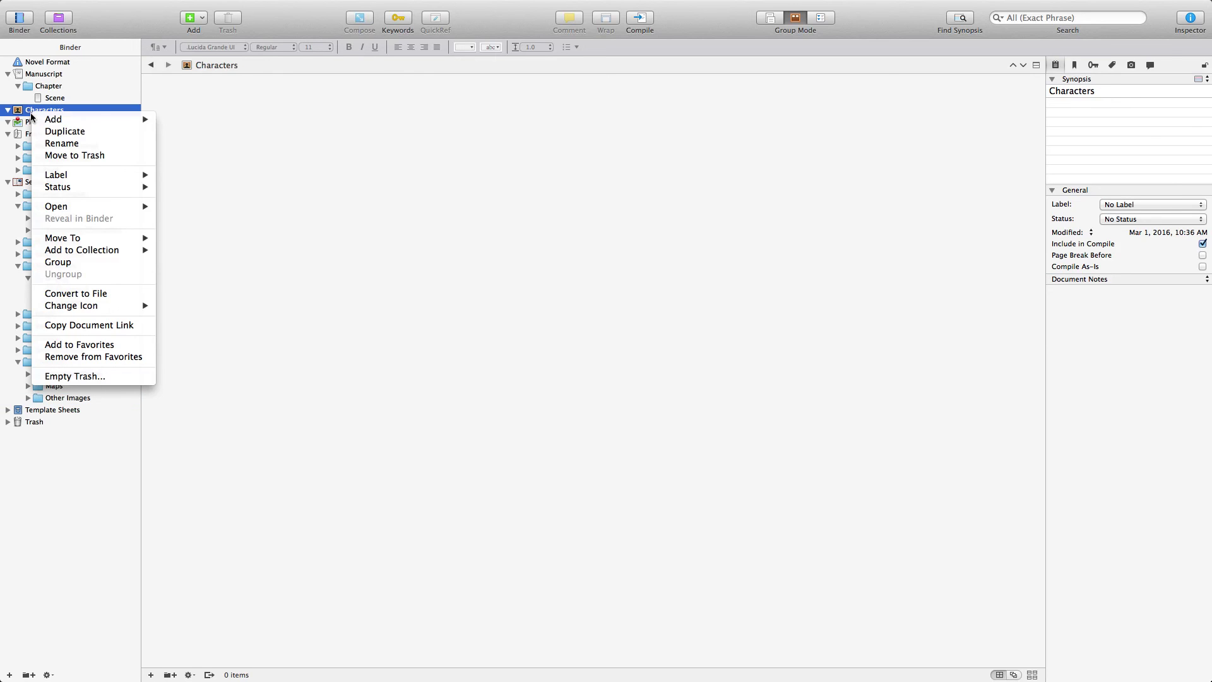
click(60, 159)
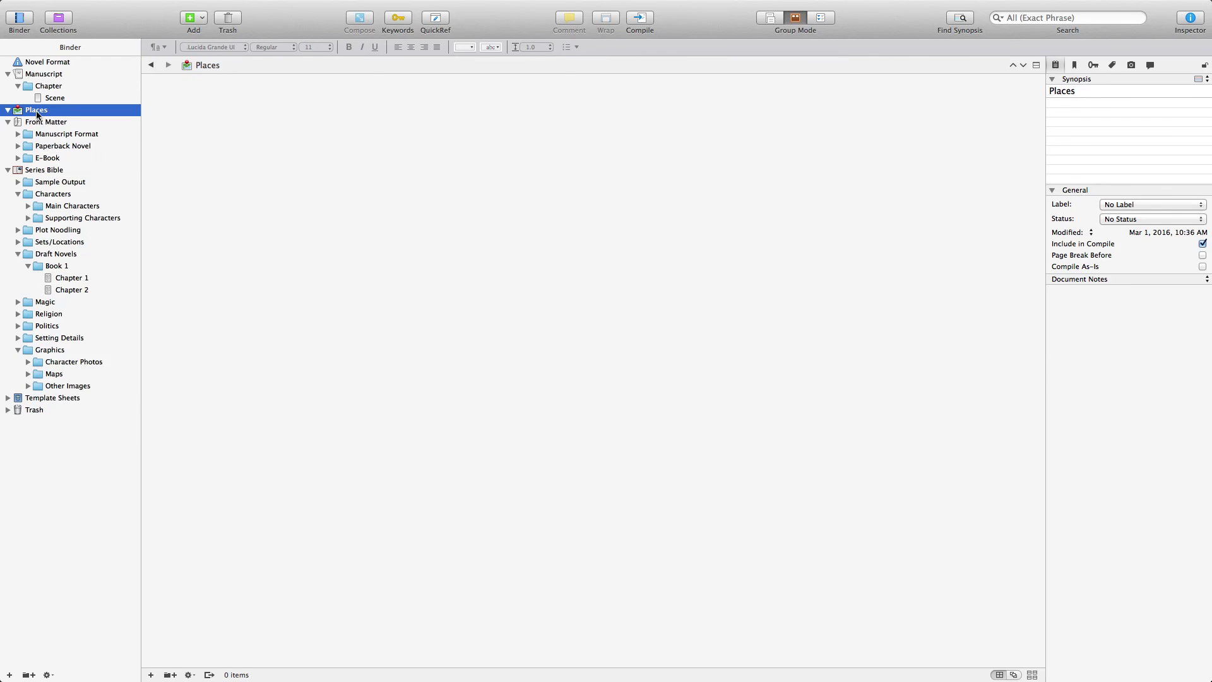
right_click(36, 111)
click(56, 154)
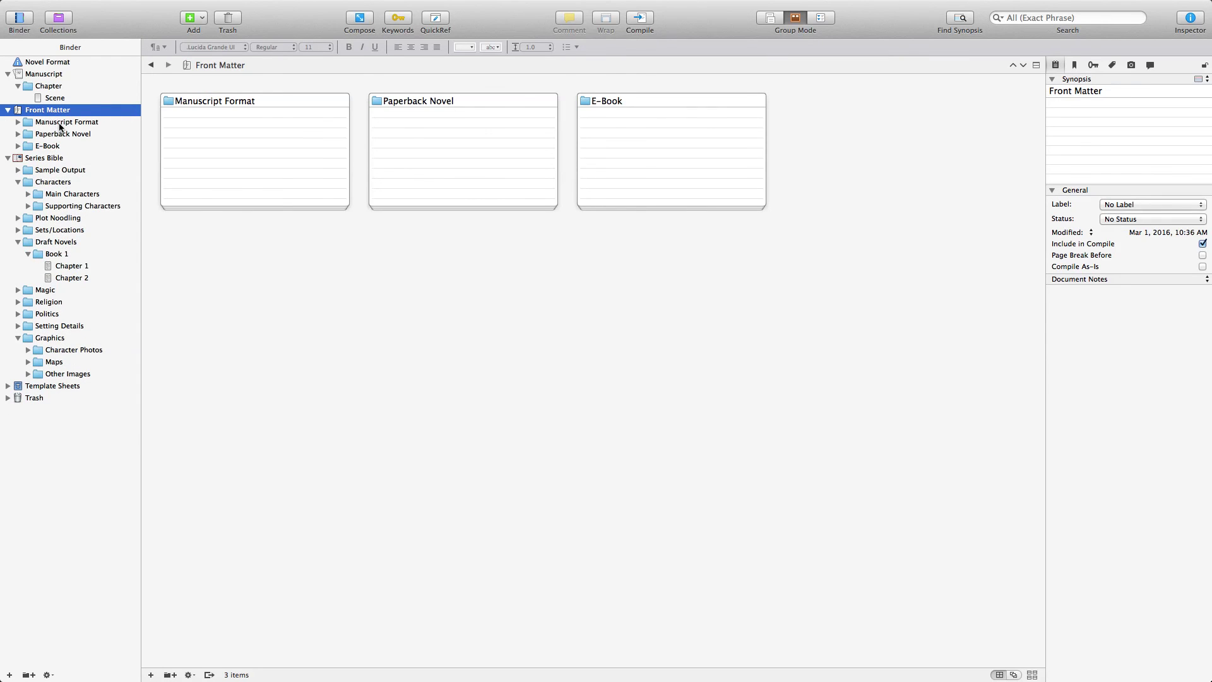
Expand Manuscript Format, Paperback Novel and E-Book, viewing the e-book Cover and Dedication pages.
click(60, 123)
click(17, 122)
click(16, 146)
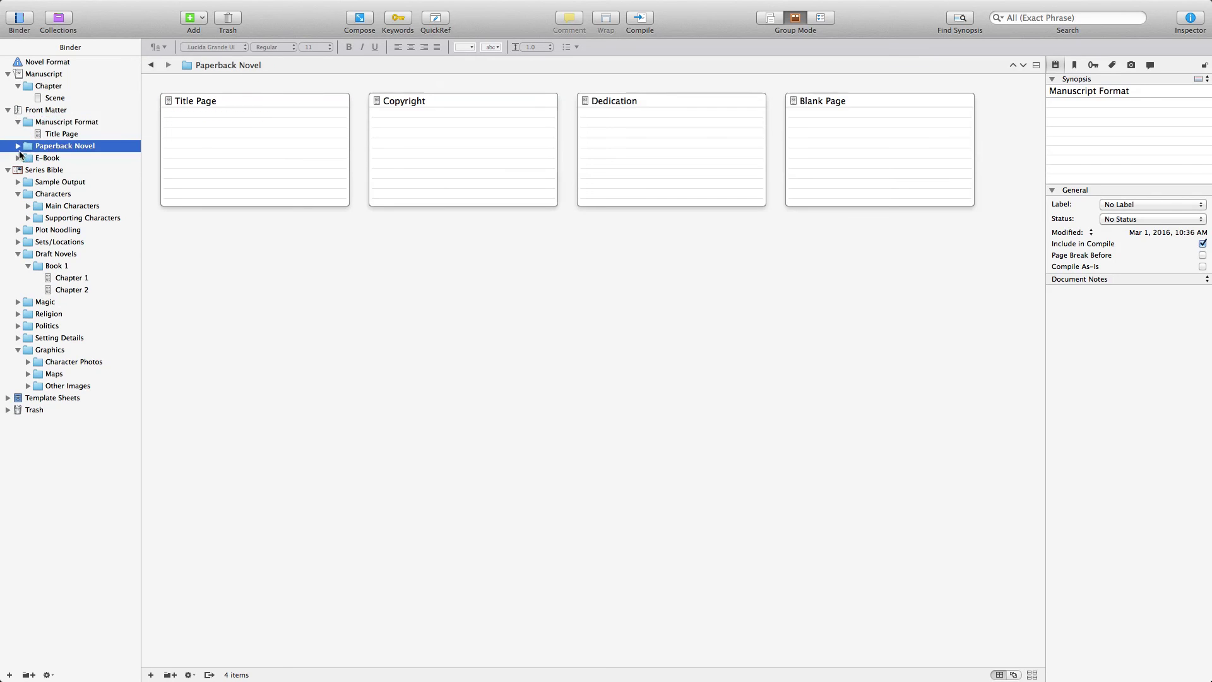
click(18, 147)
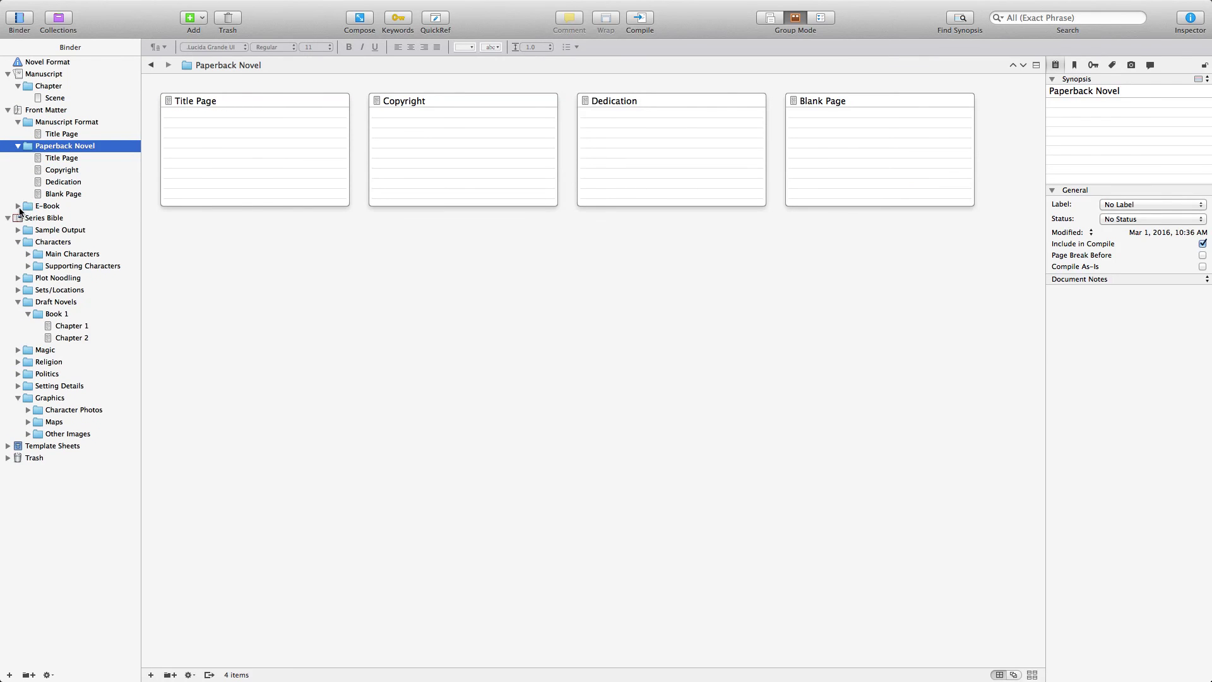
click(17, 206)
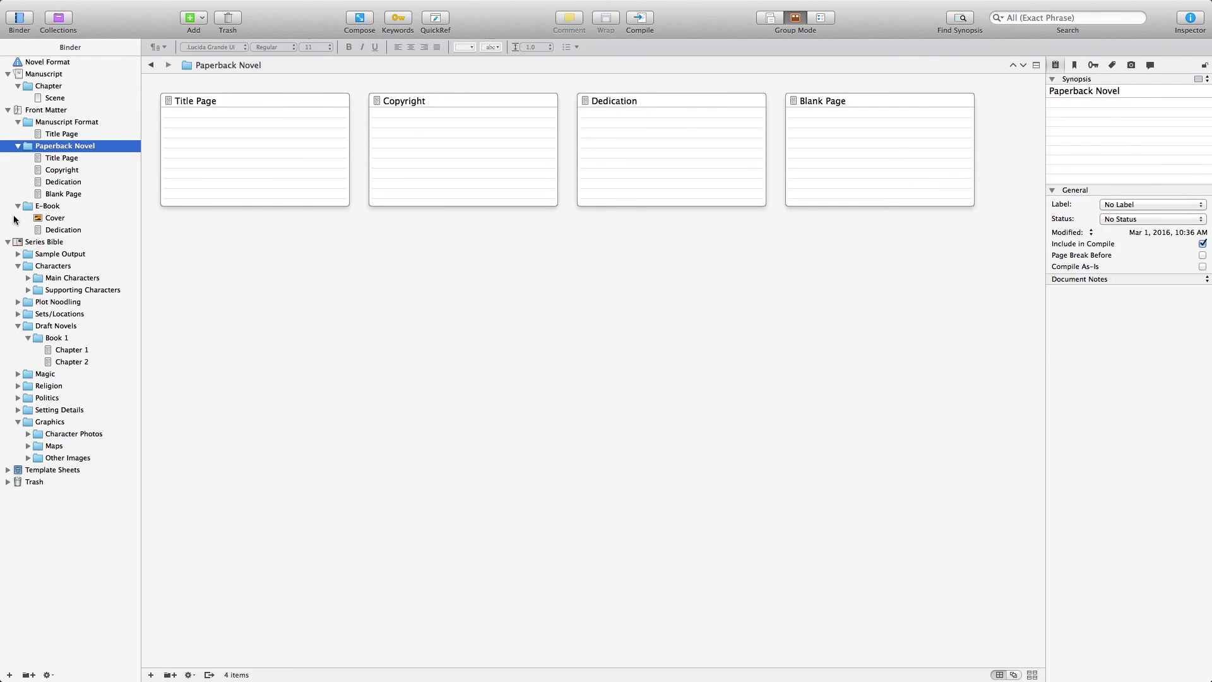
click(60, 208)
click(60, 220)
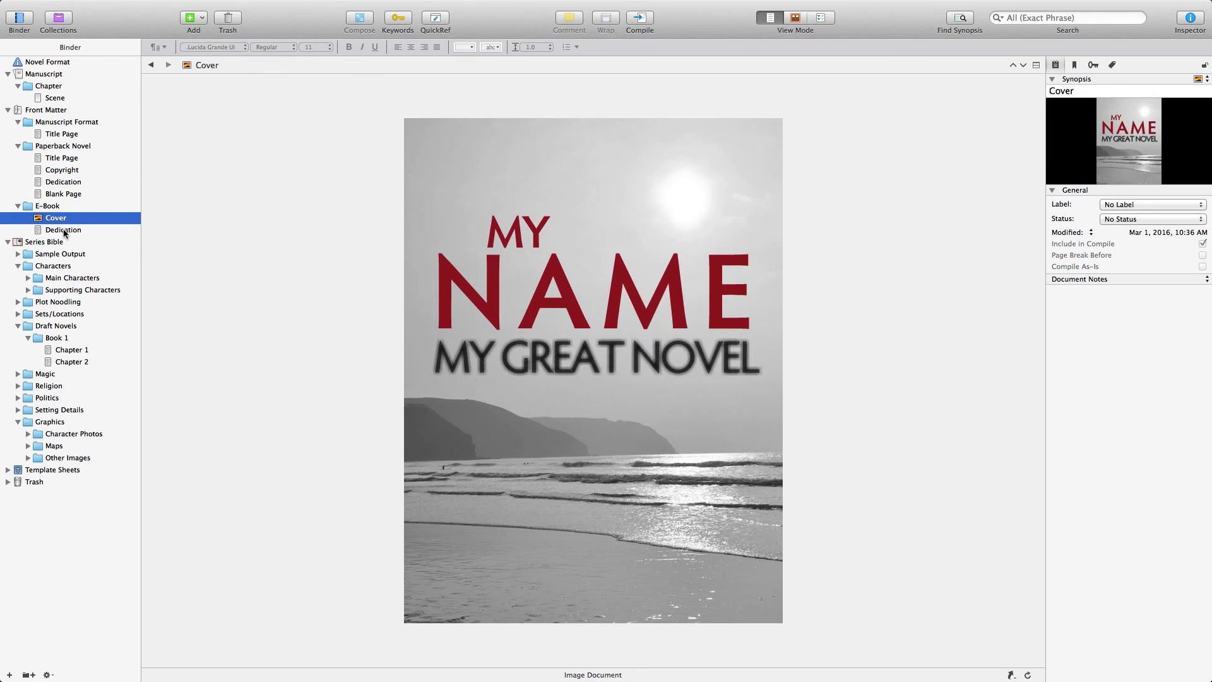
click(64, 232)
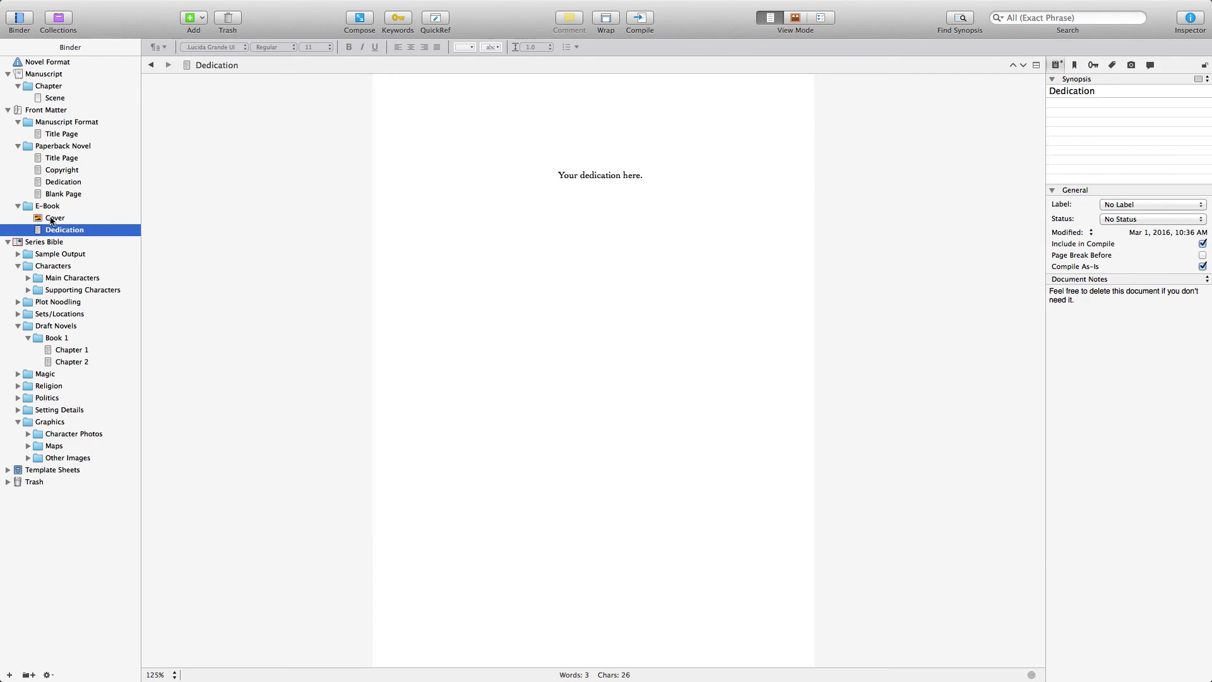
Collapse E-Book, Paperback Novel and Manuscript Format, then the whole Front Matter folder.
click(17, 206)
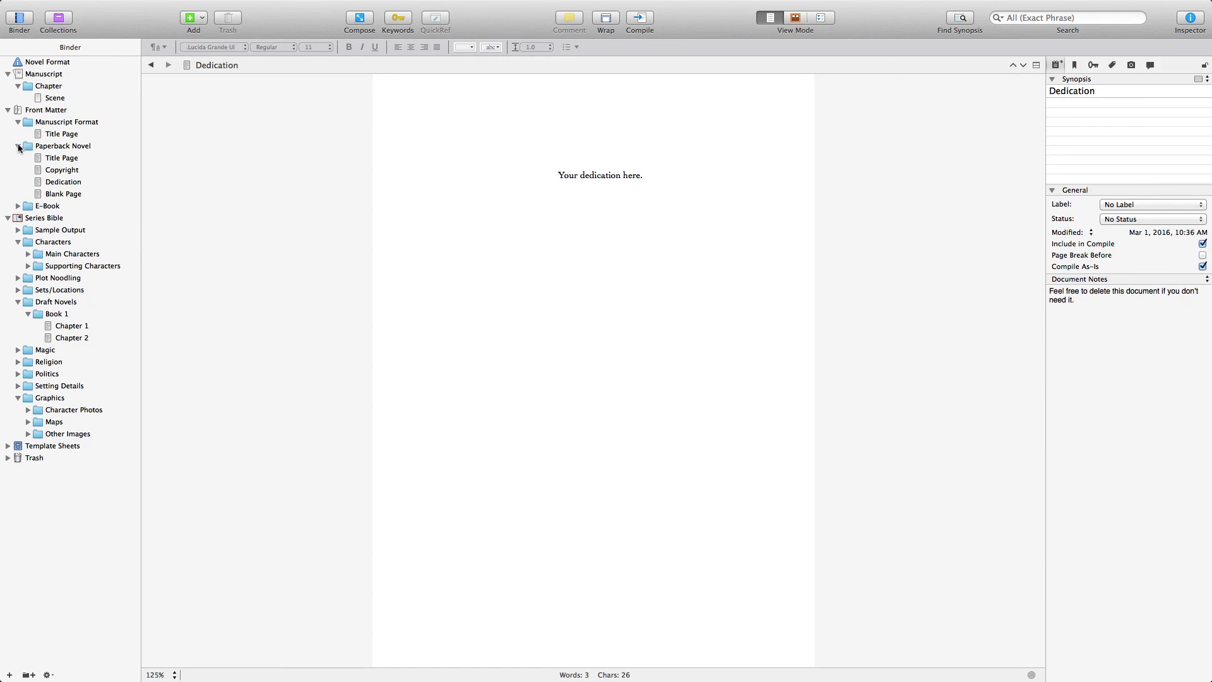
click(17, 146)
click(17, 123)
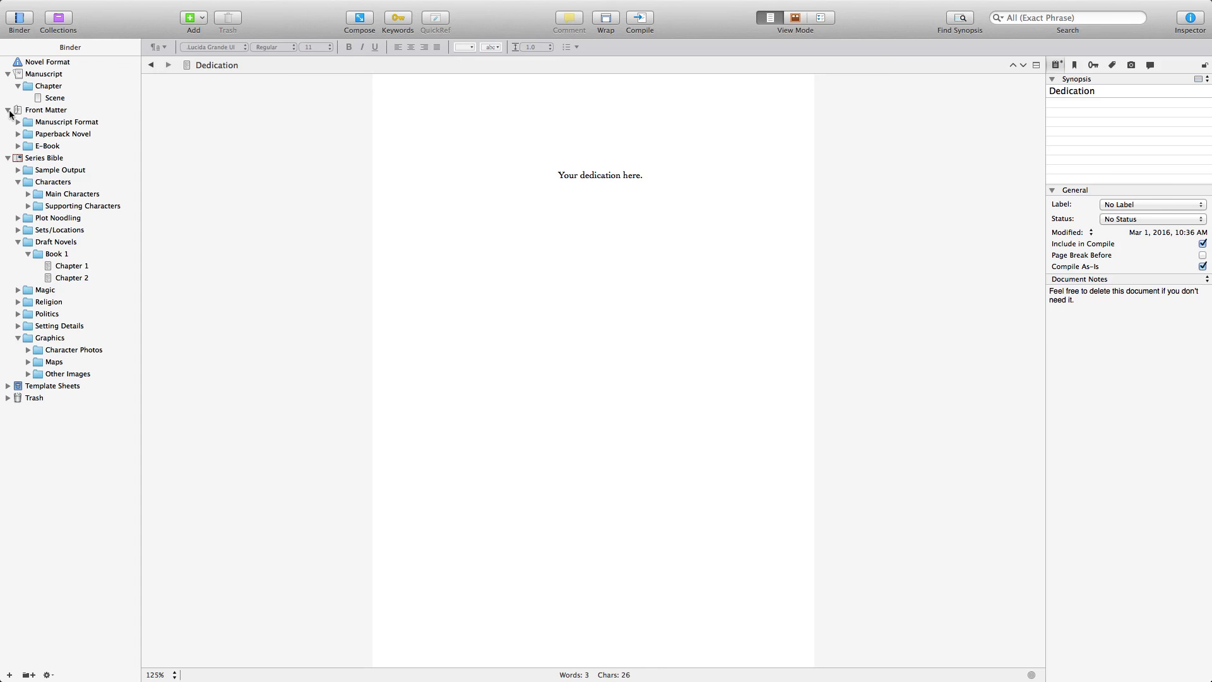
click(8, 110)
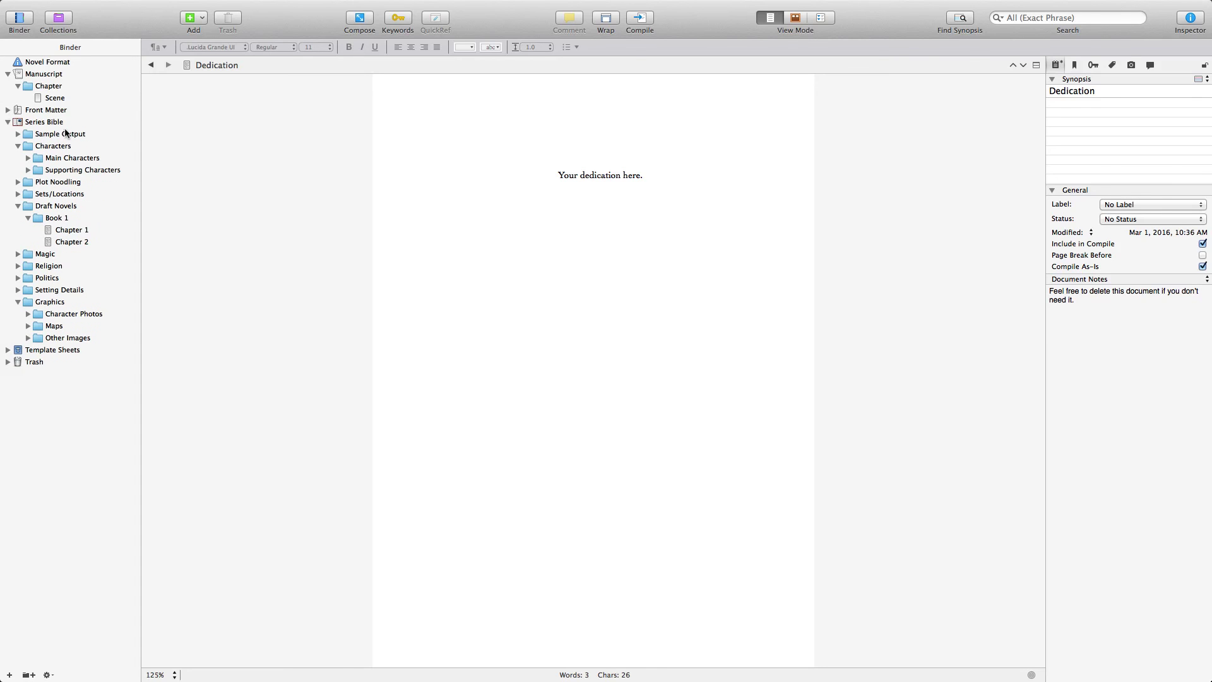
View the Scene document, then the Manuscript and Chapter folders as cards.
click(59, 99)
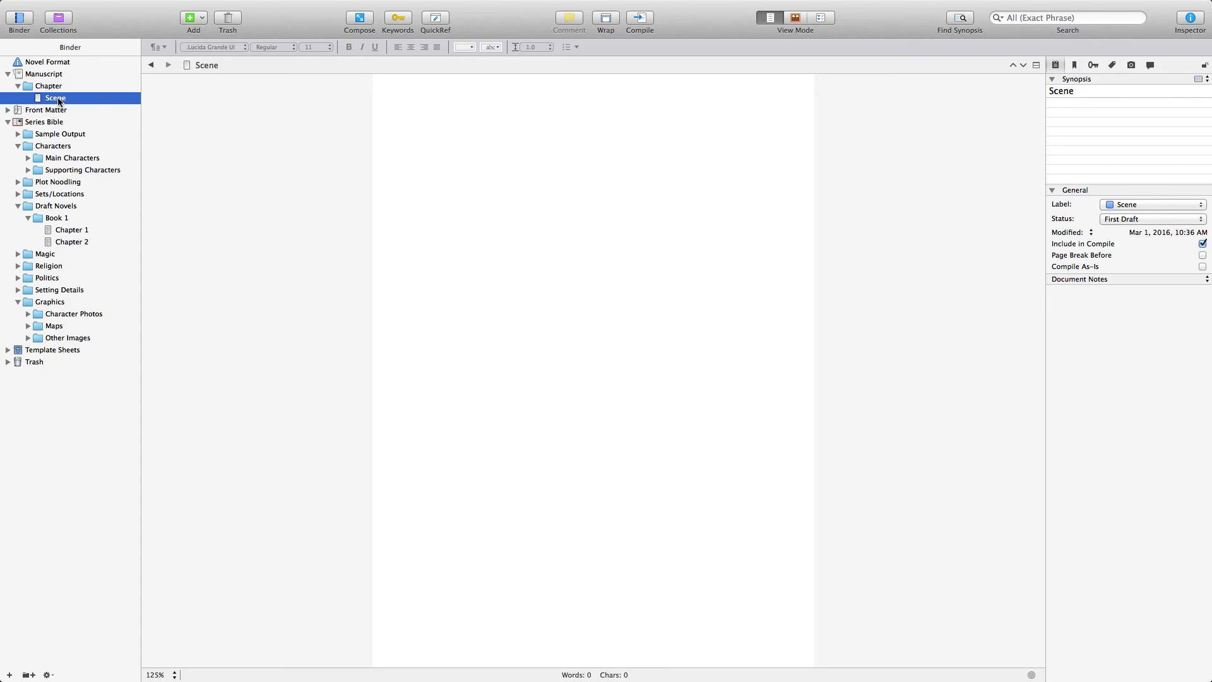
click(16, 74)
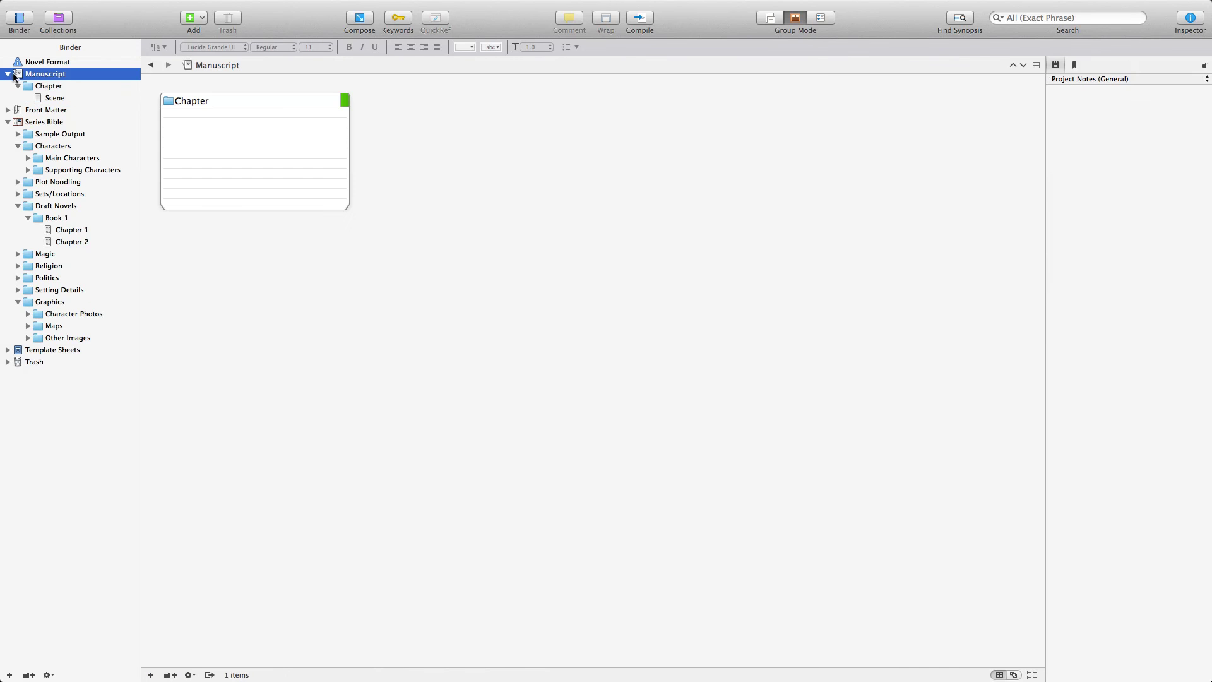
click(48, 86)
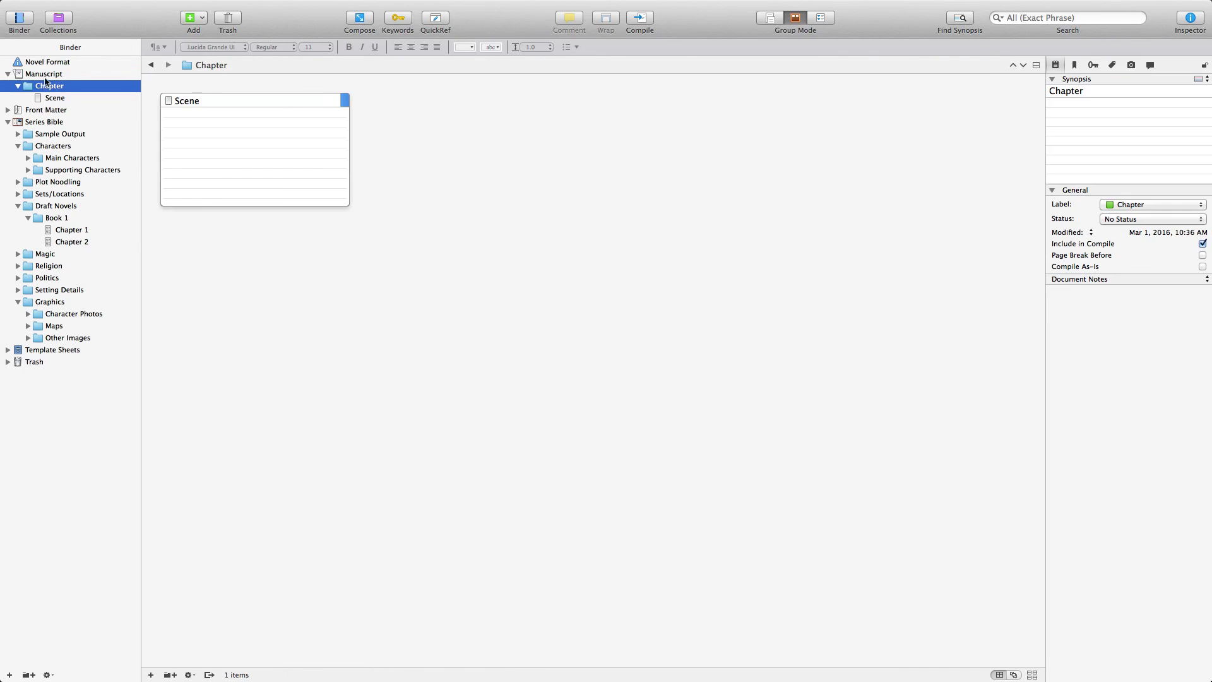
click(45, 75)
Check the context menus of Manuscript, Front Matter, Series Bible and Trash without choosing anything.
right_click(44, 76)
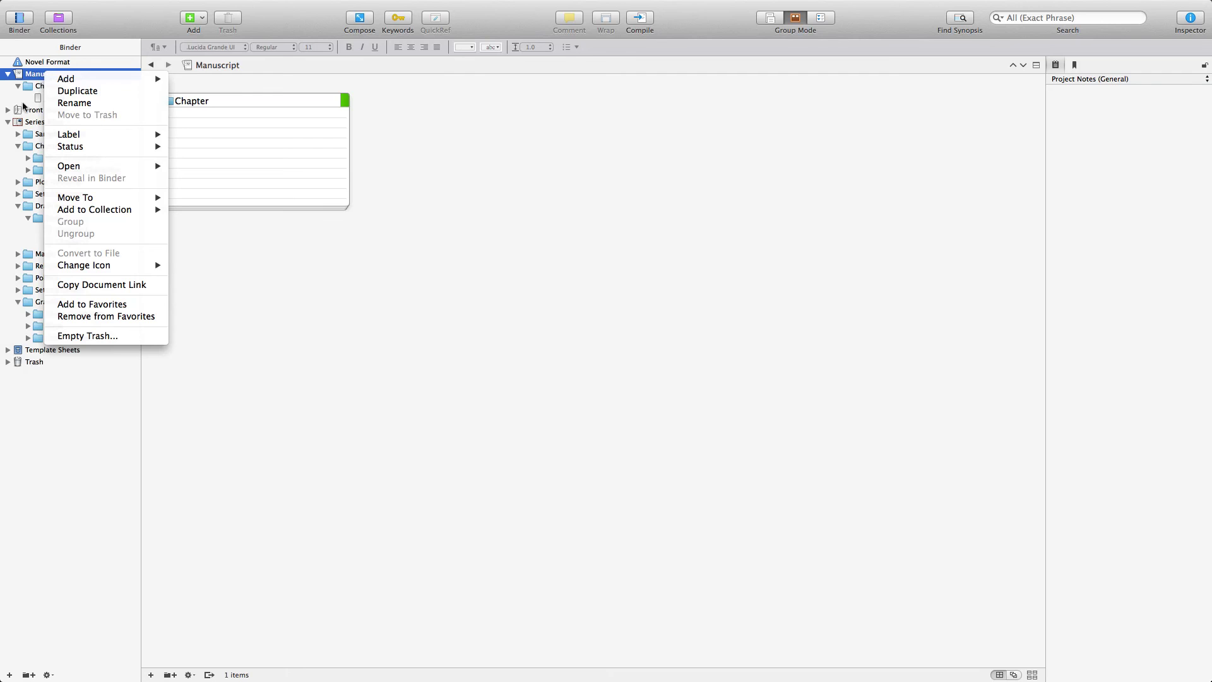
click(10, 98)
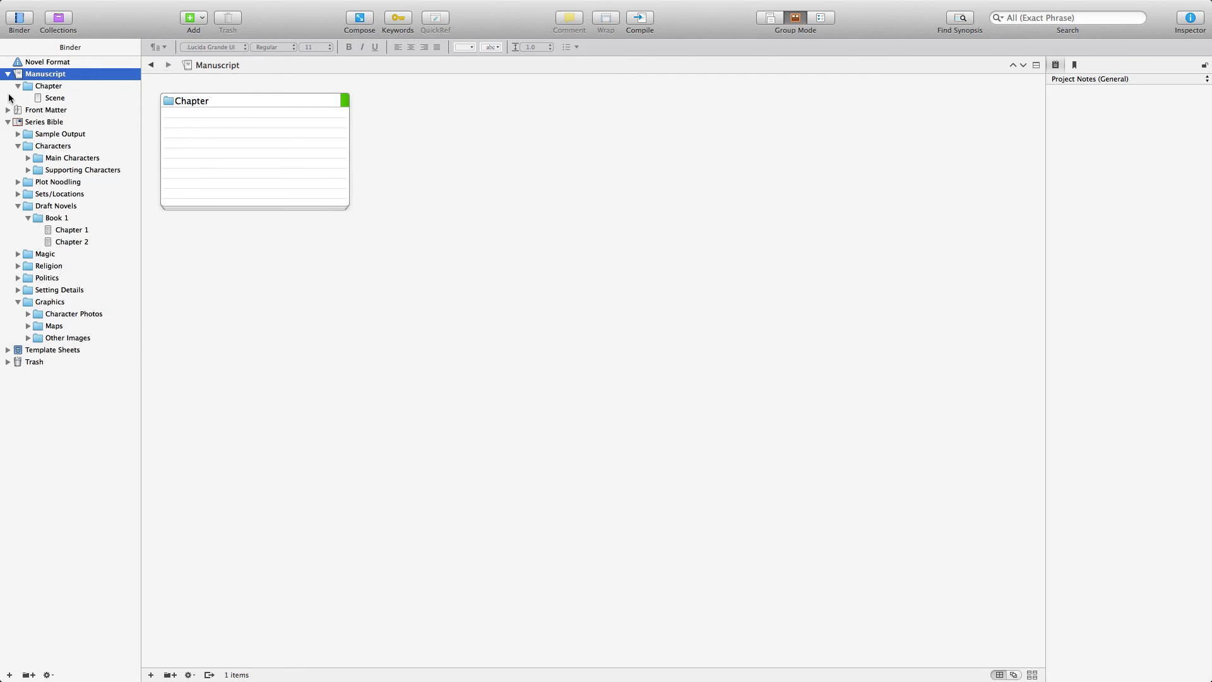
right_click(27, 108)
click(15, 97)
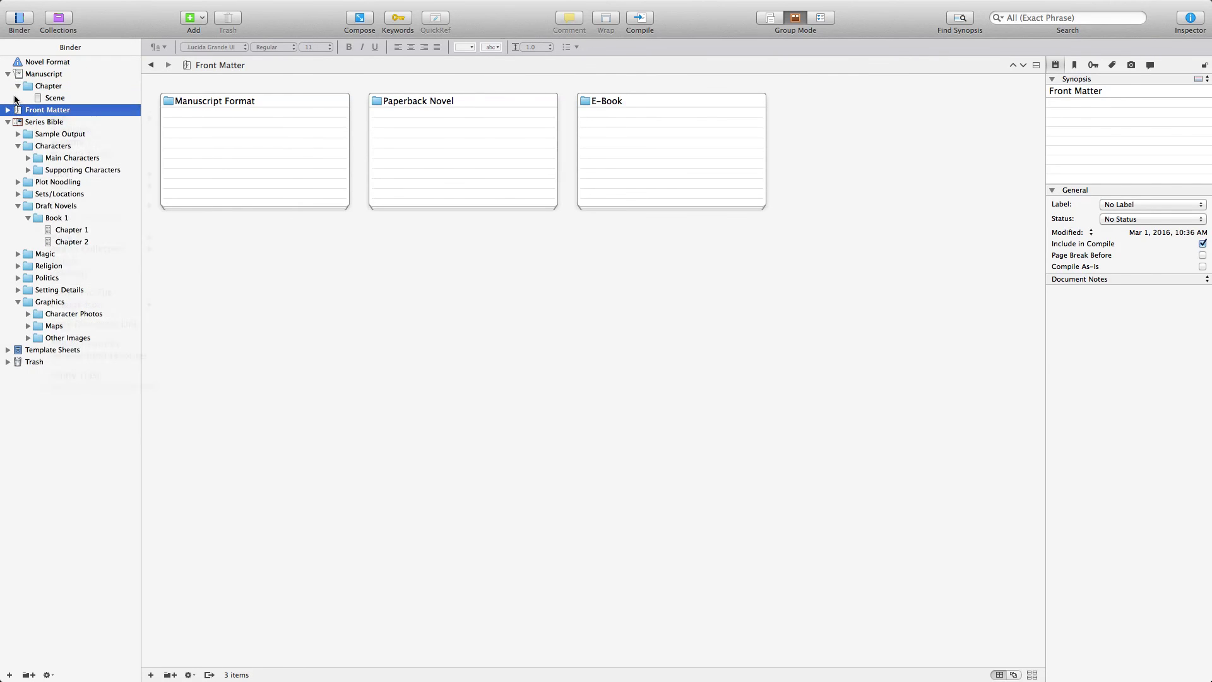
right_click(36, 126)
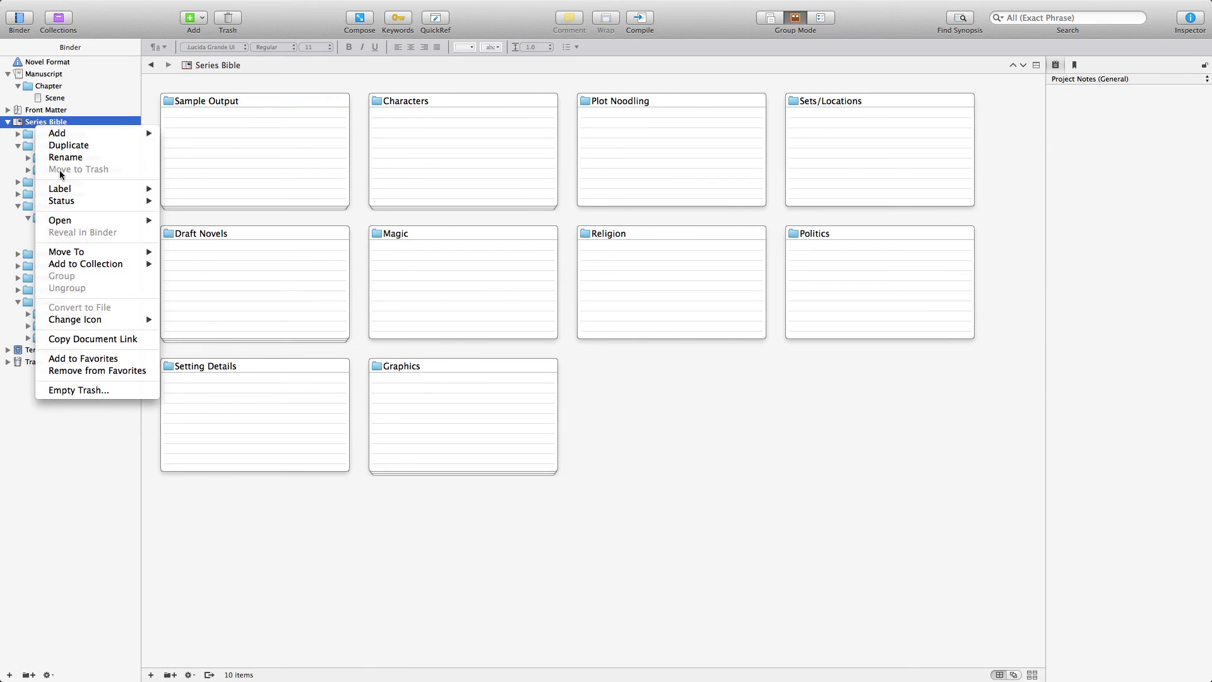
click(8, 167)
right_click(36, 362)
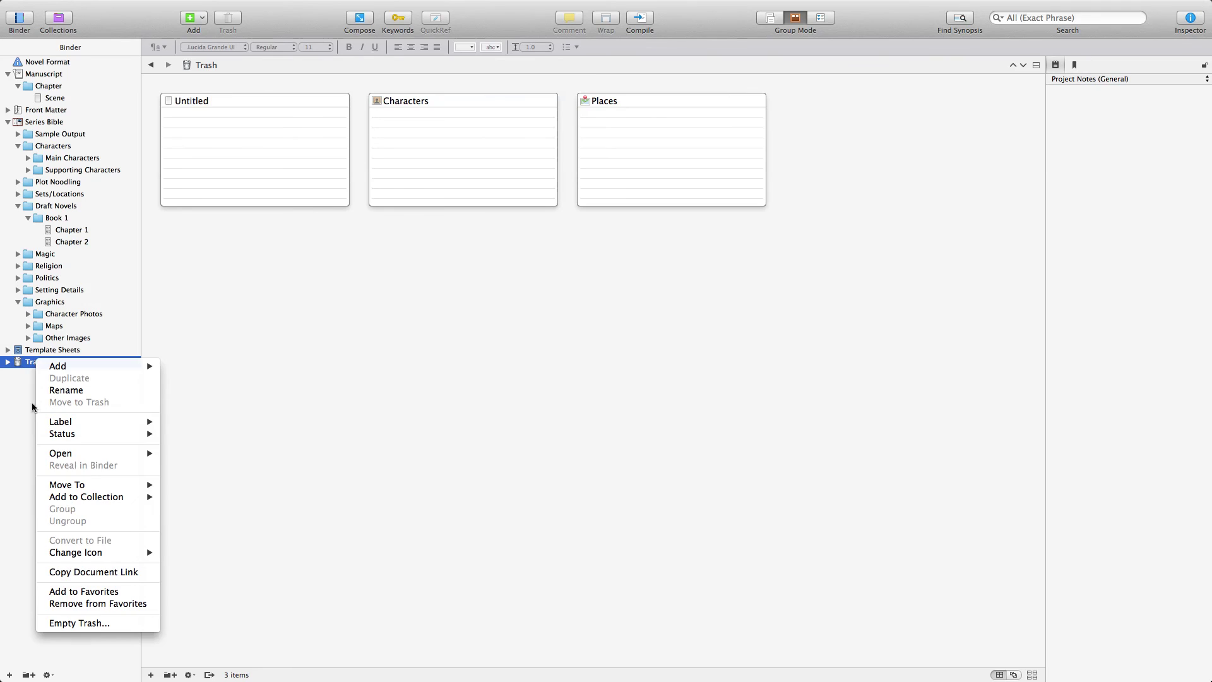
click(42, 365)
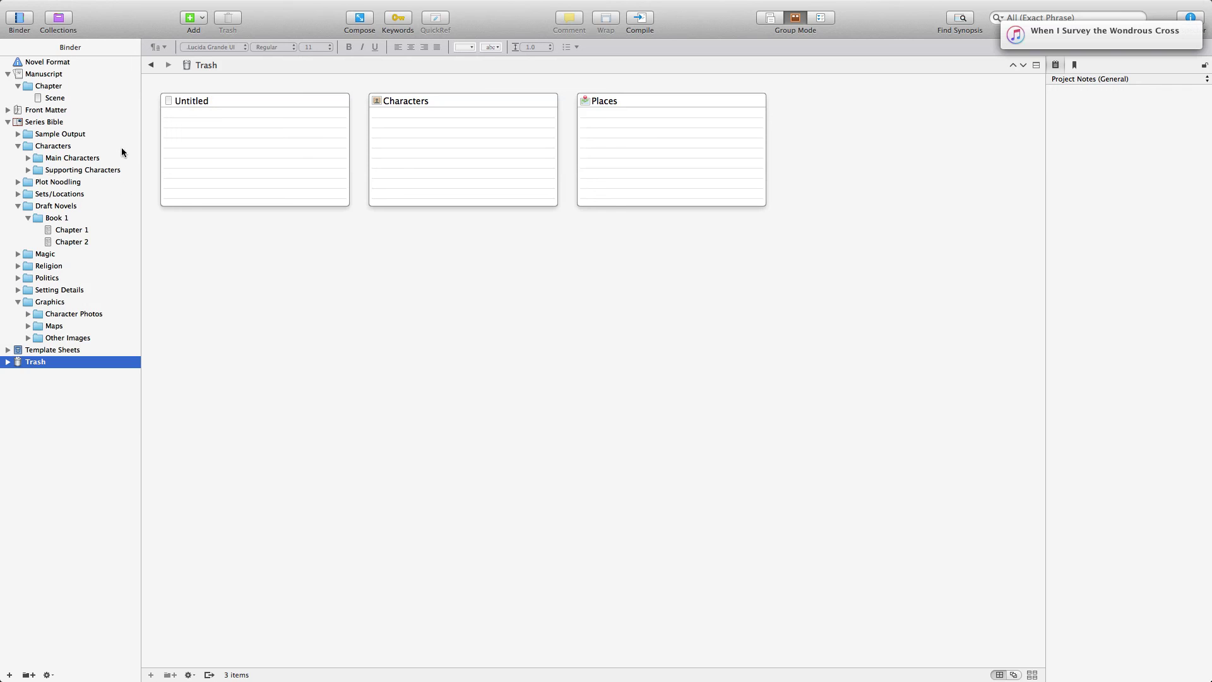
Revisit Manuscript, Series Bible and the Trash's three items, then open the empty Character Photos folder.
click(49, 75)
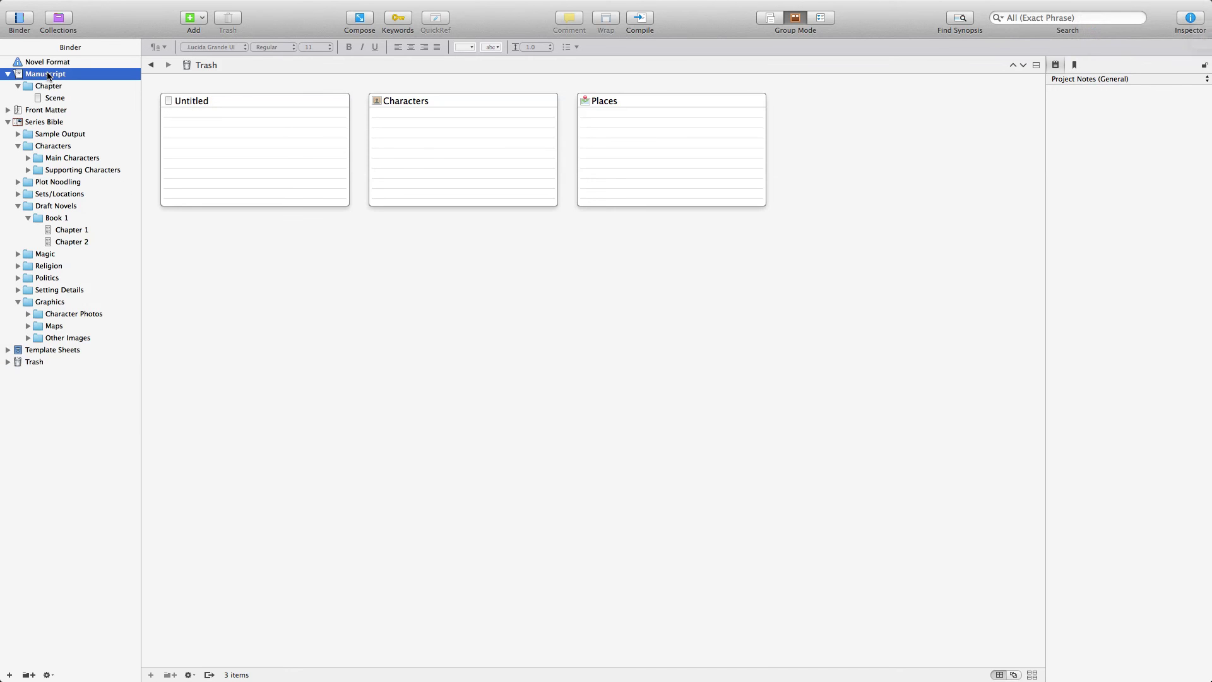
click(54, 122)
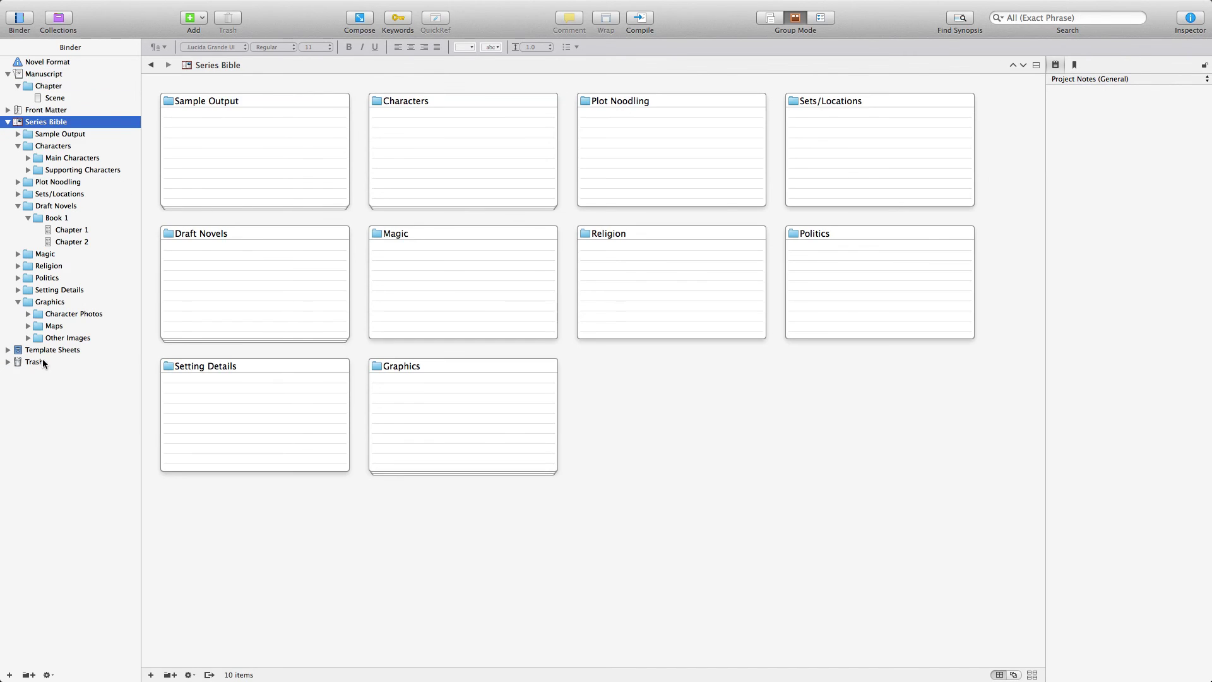
click(33, 362)
click(75, 314)
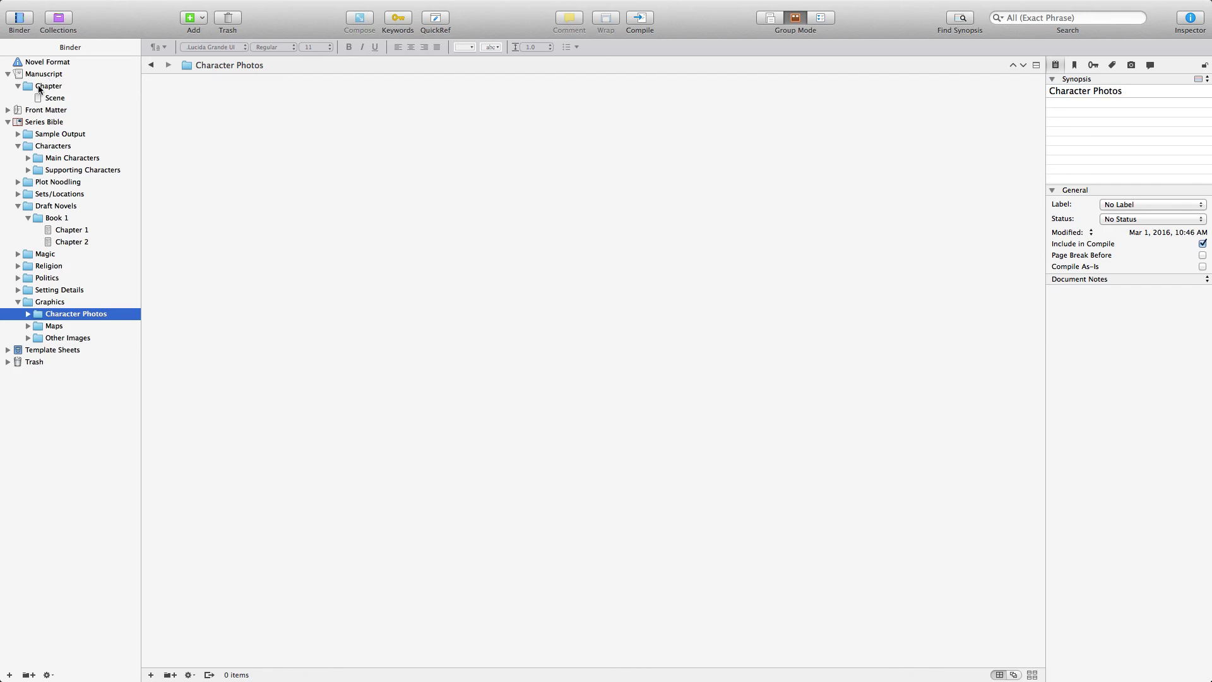
Scroll through the Novel Format notes, then show Series Bible's ten subfolders, Sample Output through Graphics.
click(48, 62)
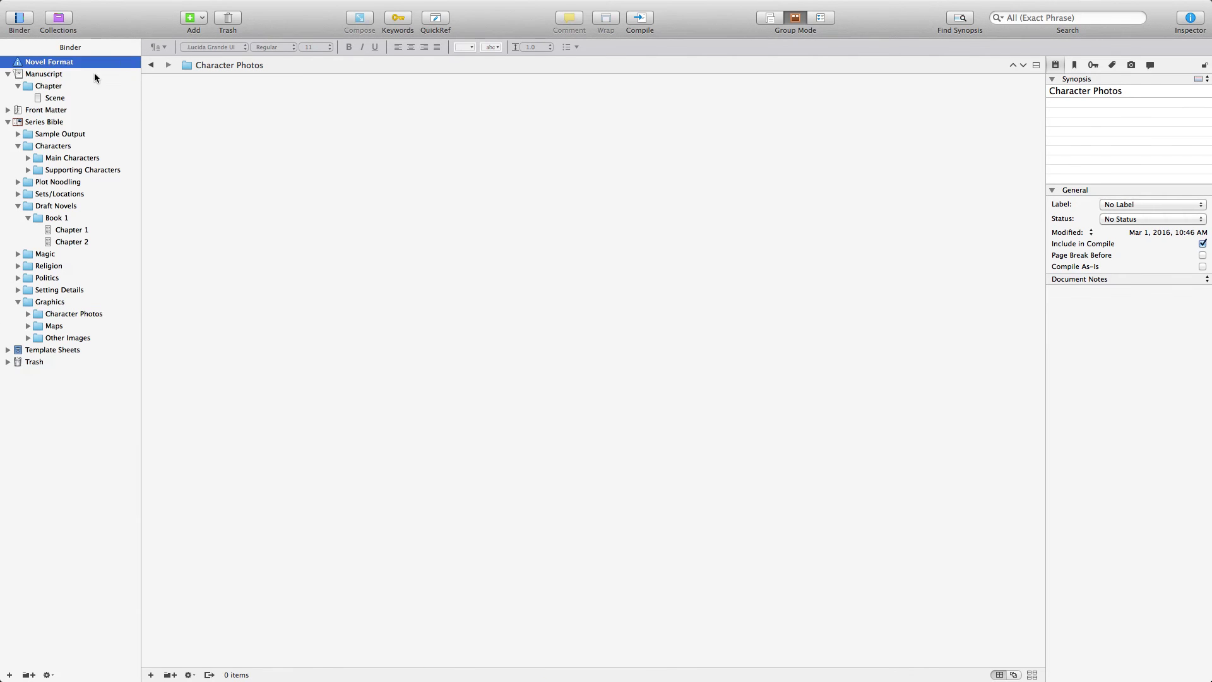
scroll(629, 286, down, 5)
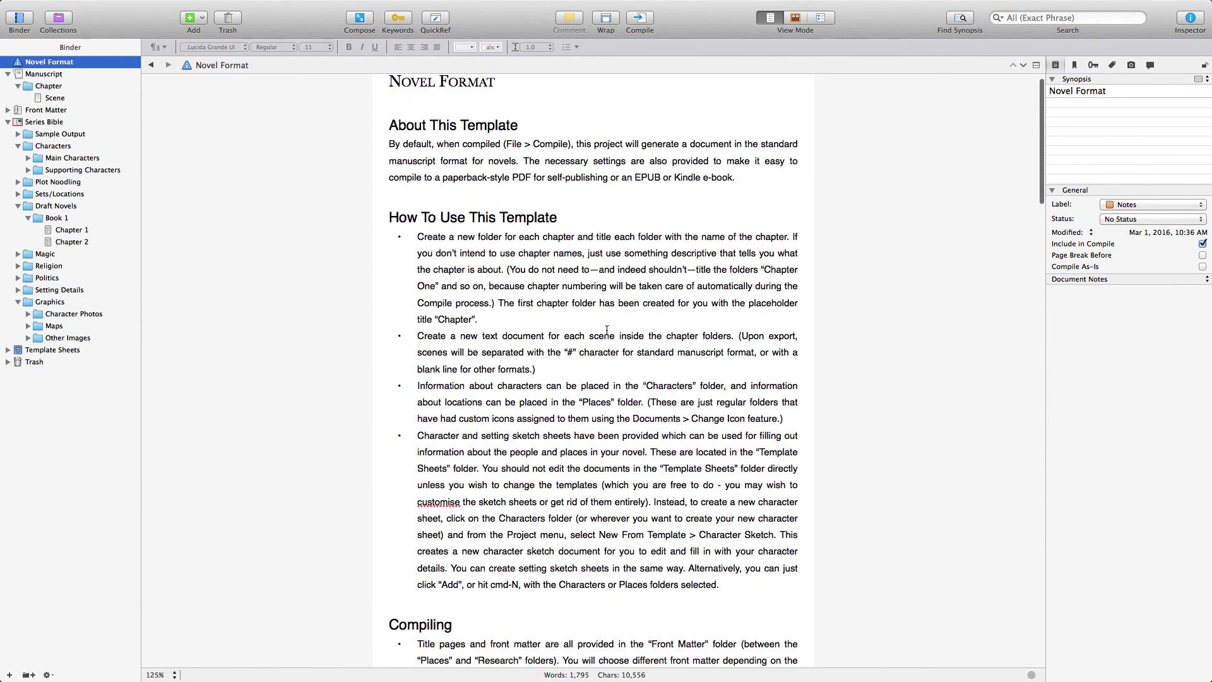
scroll(607, 330, down, 3)
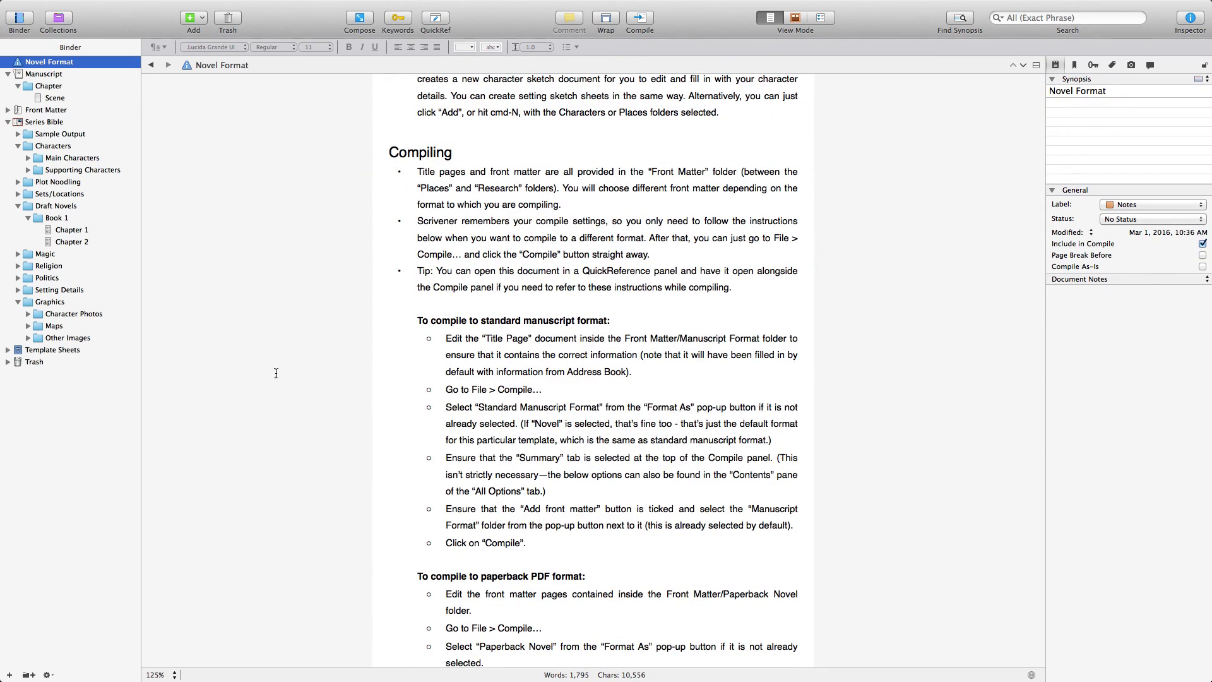
scroll(368, 325, down, 4)
scroll(401, 303, up, 8)
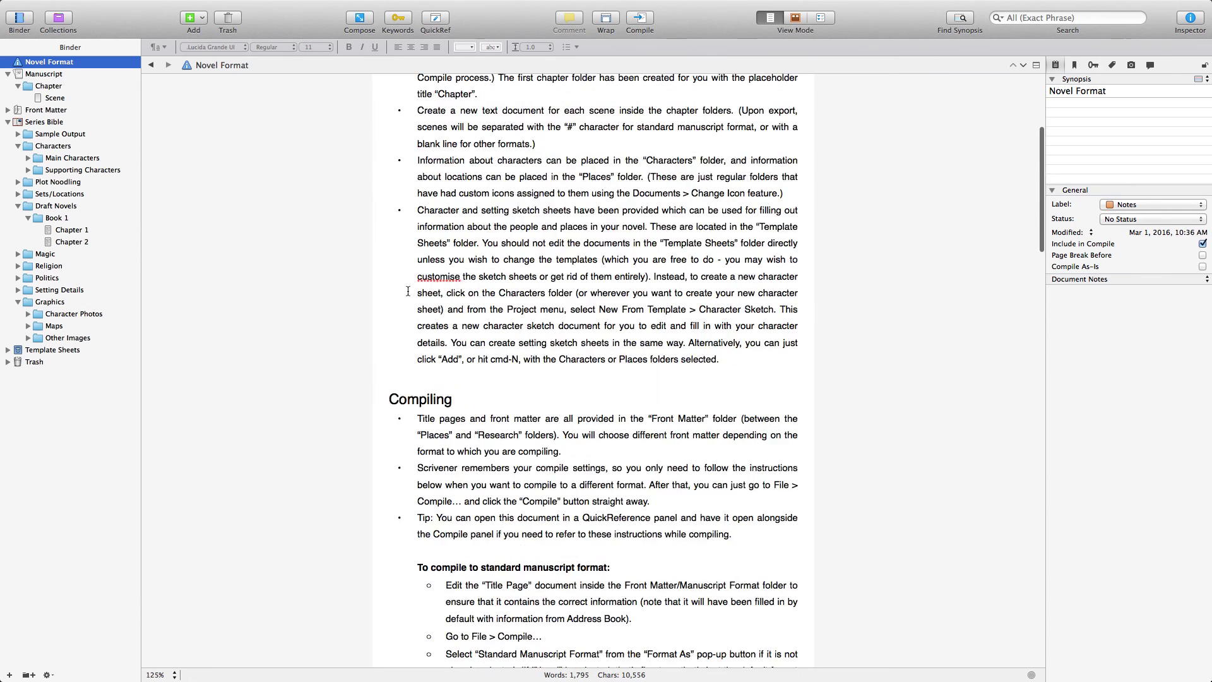
scroll(408, 291, up, 4)
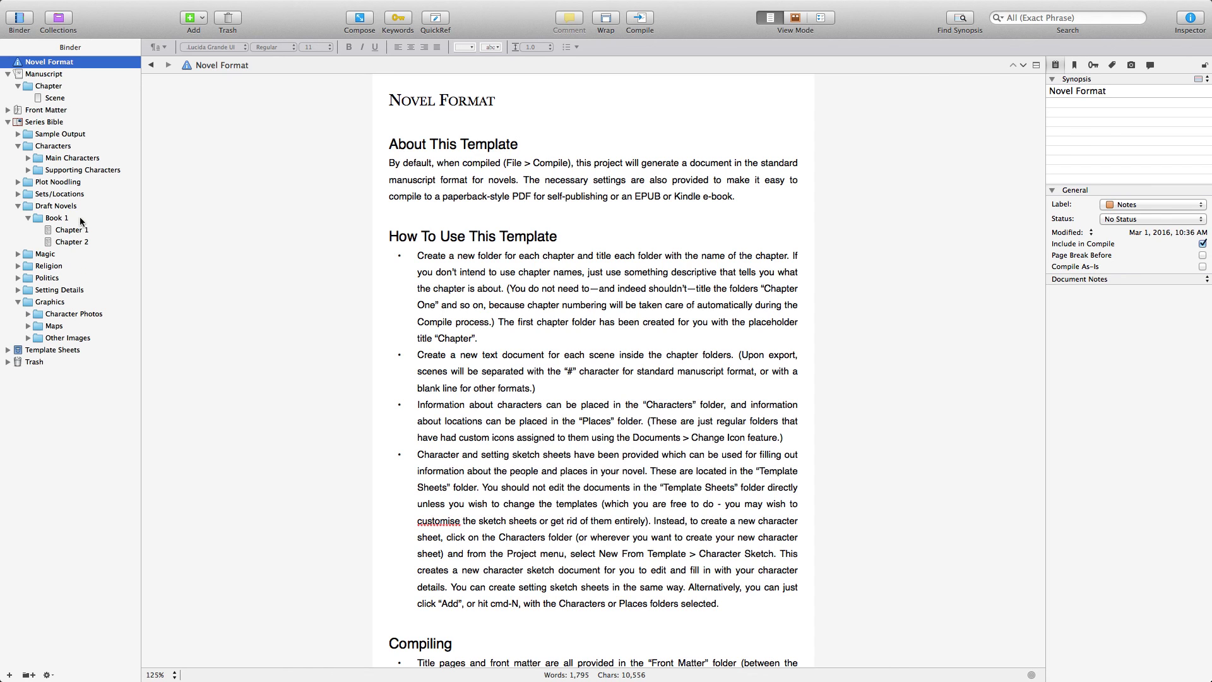
click(52, 124)
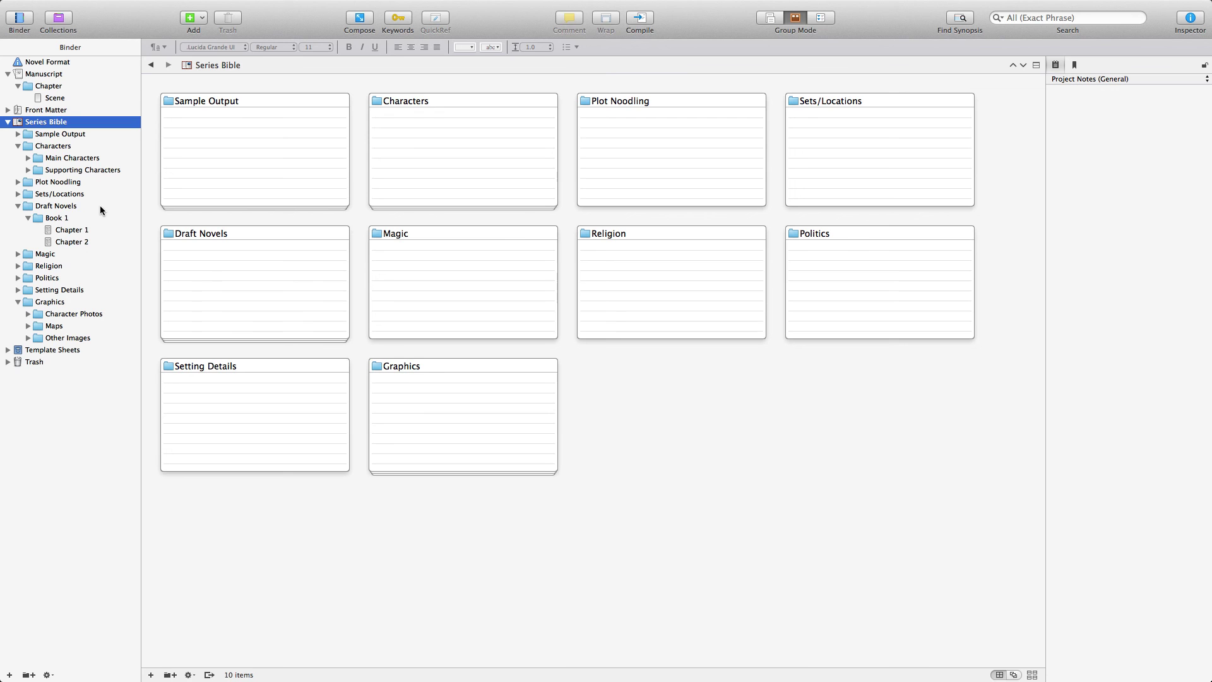
Step through Plot Noodling and Chapter 1 to Chapter 2, placing the cursor after its sample sentence.
click(69, 183)
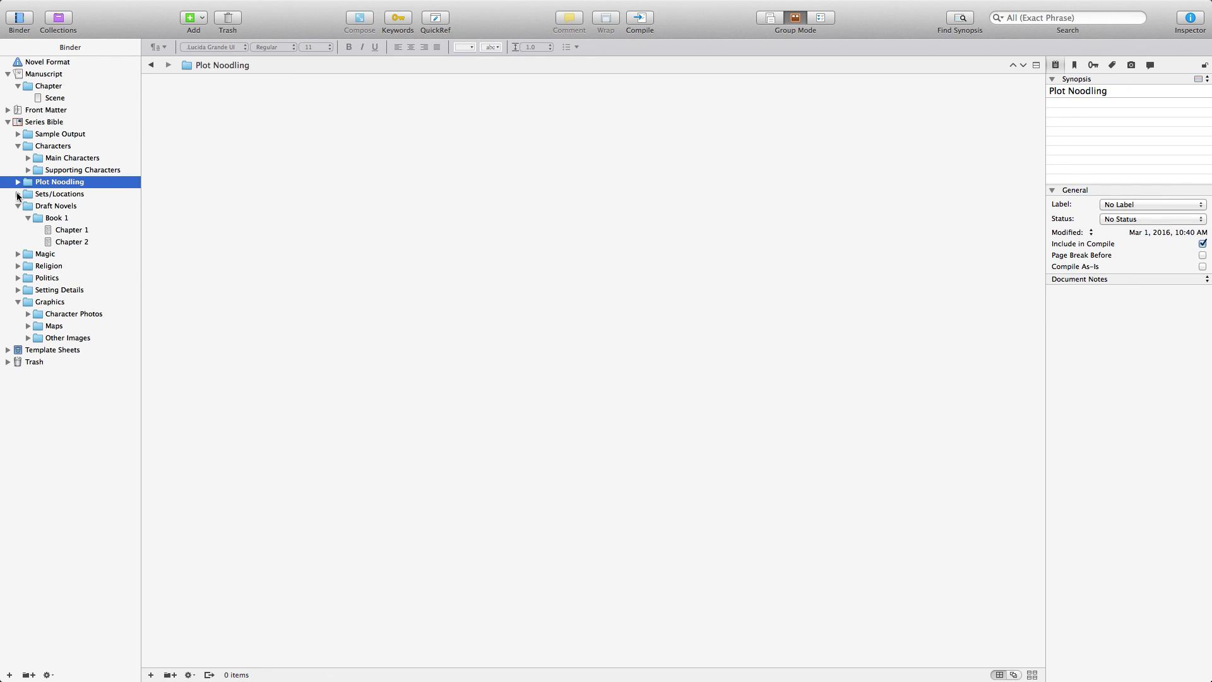
click(73, 233)
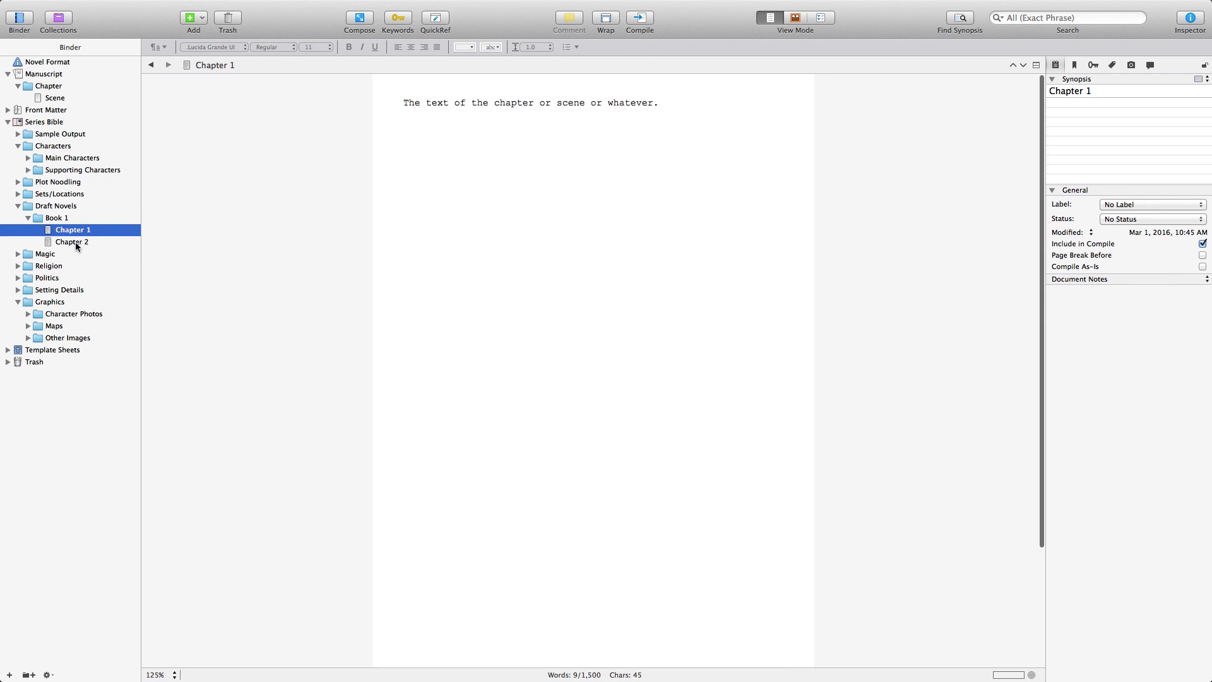
click(74, 242)
click(537, 298)
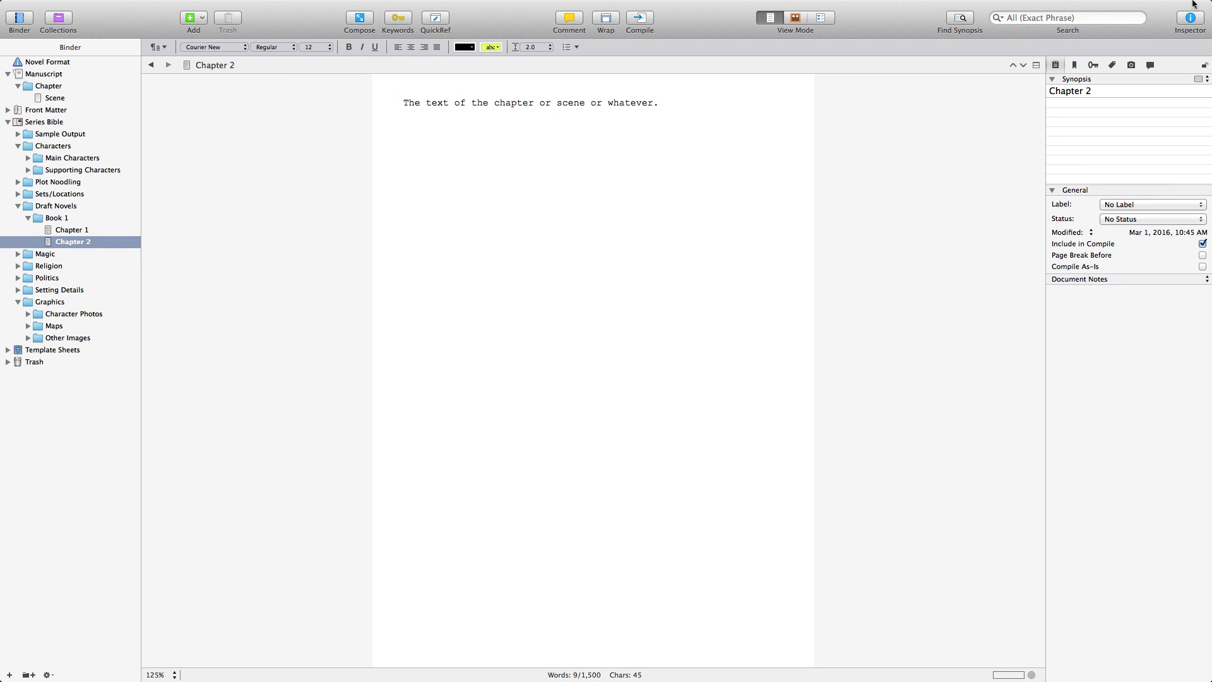
mouse_move(1195, 3)
mouse_move(351, 3)
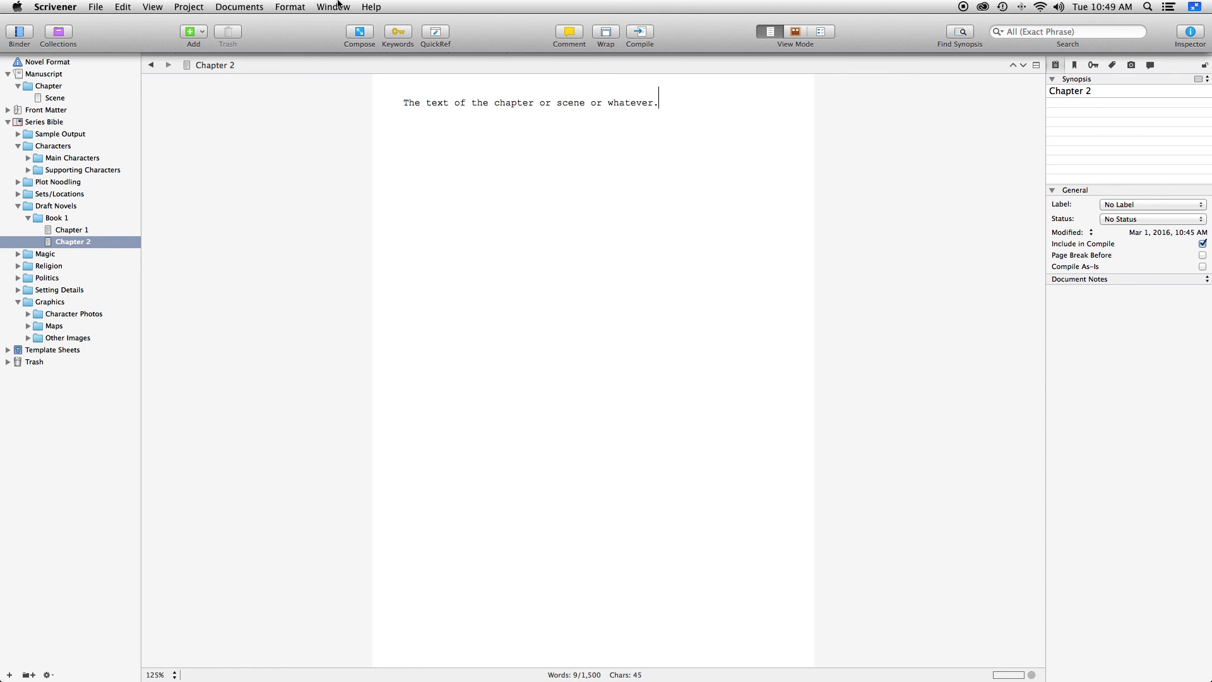
Save the Challenge project with File > Save.
click(96, 7)
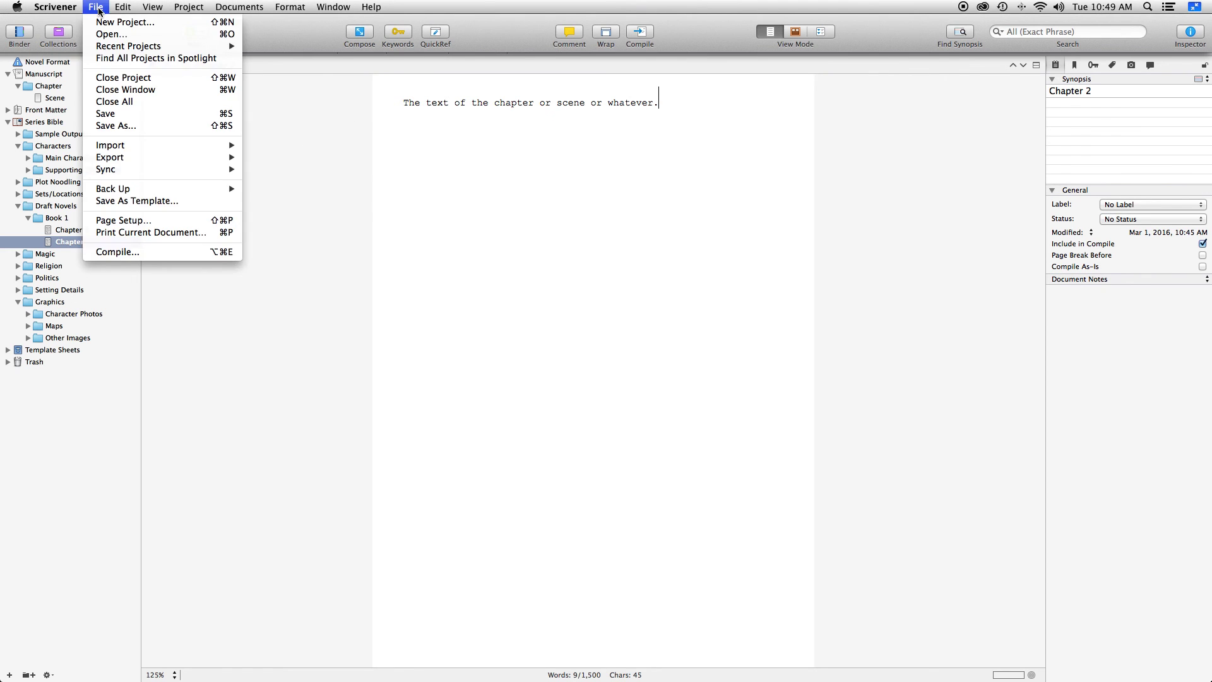
click(128, 113)
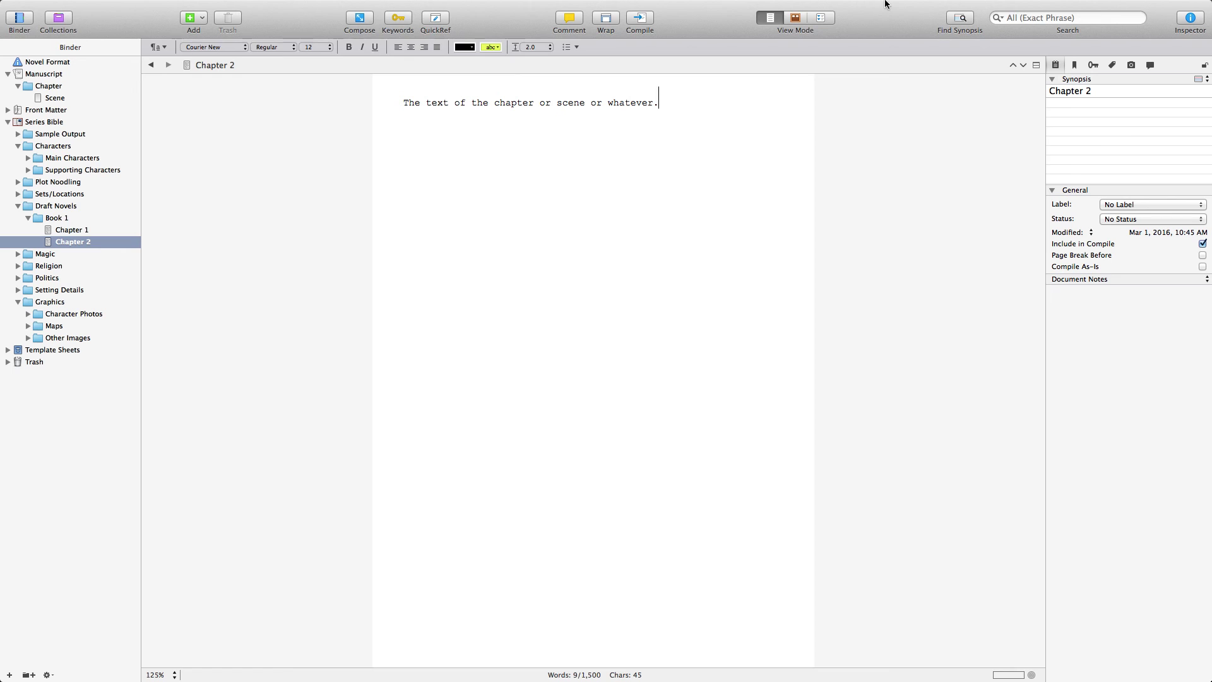
mouse_move(887, 3)
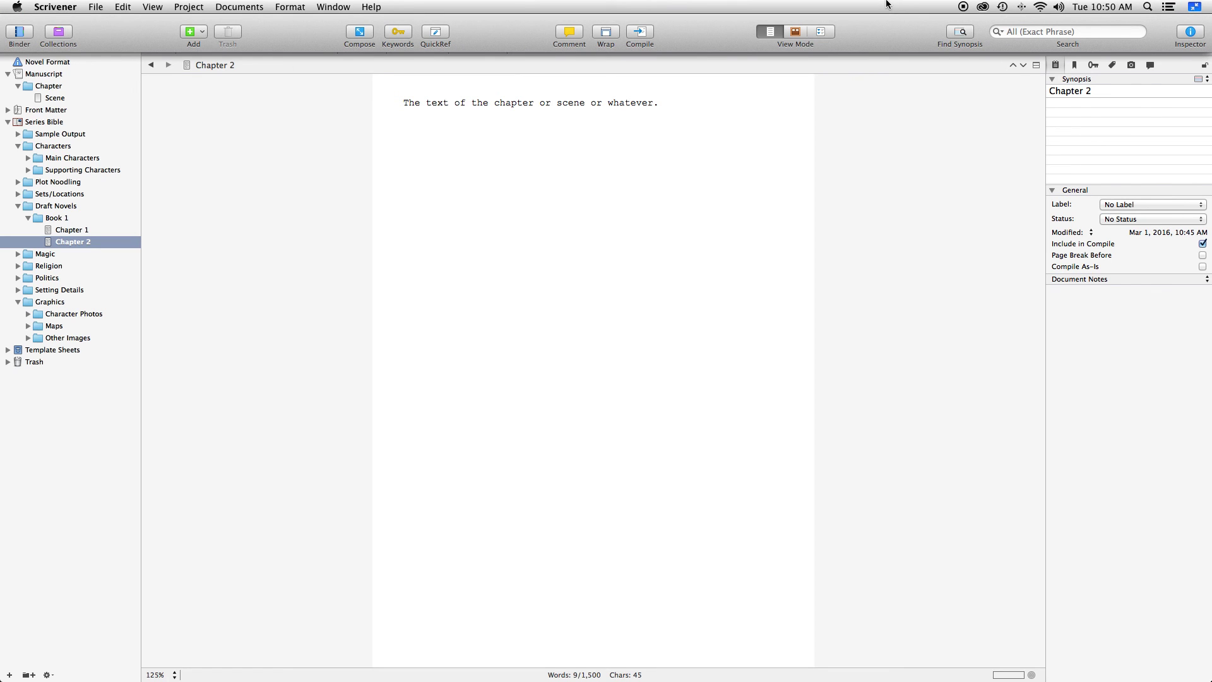